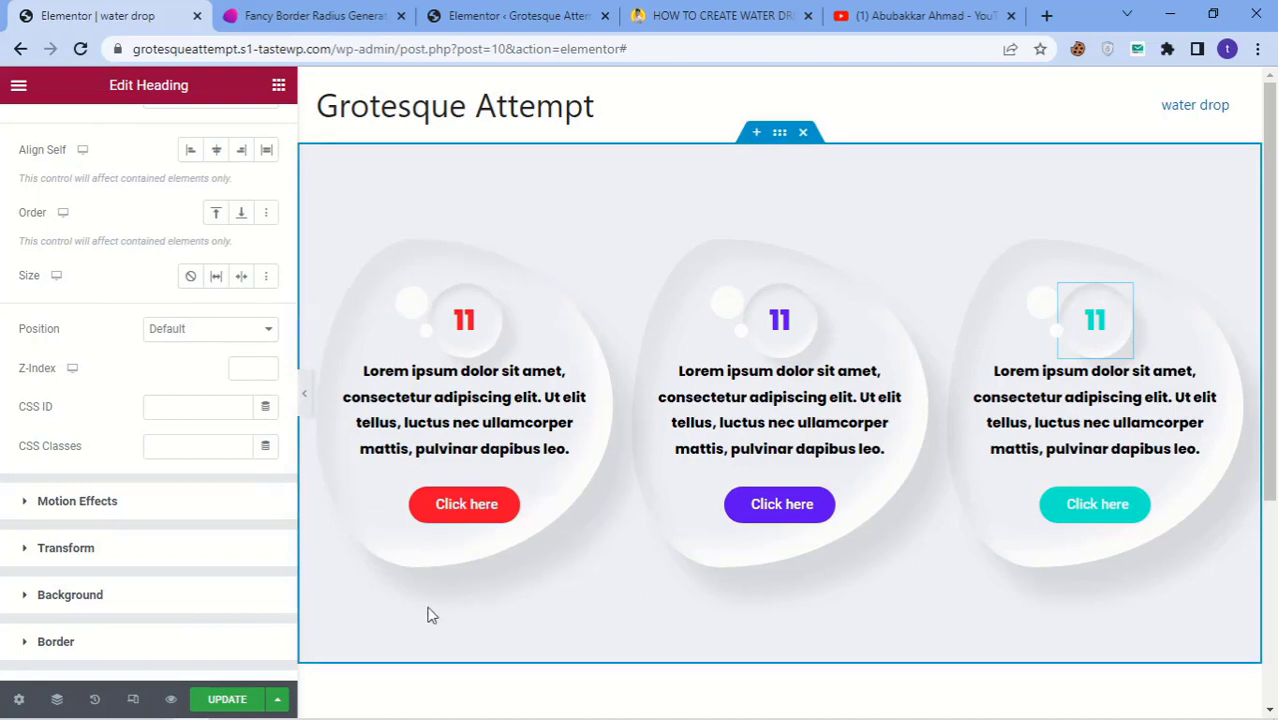
Review the finished water drop cards and the tutorial article's important links, step-by-step guide and CSS code.
scroll(190, 482, "down", 1)
scroll(190, 482, "up", 3)
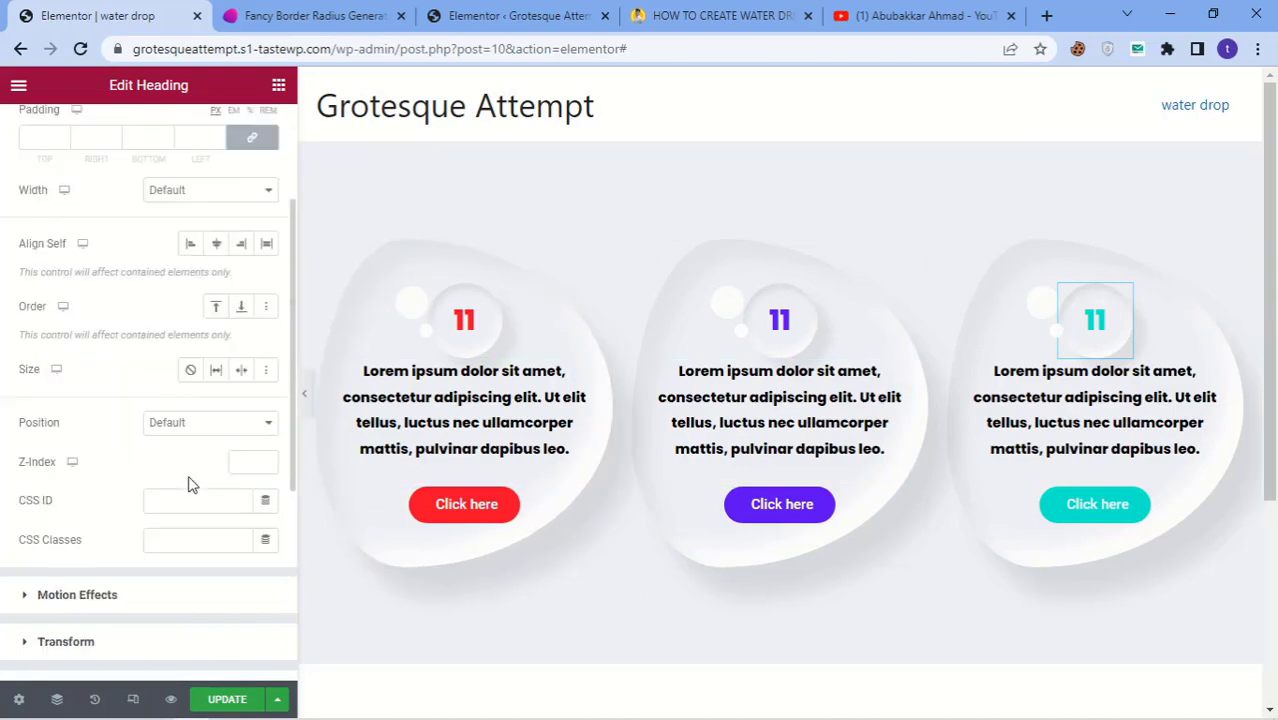
left_click(712, 15)
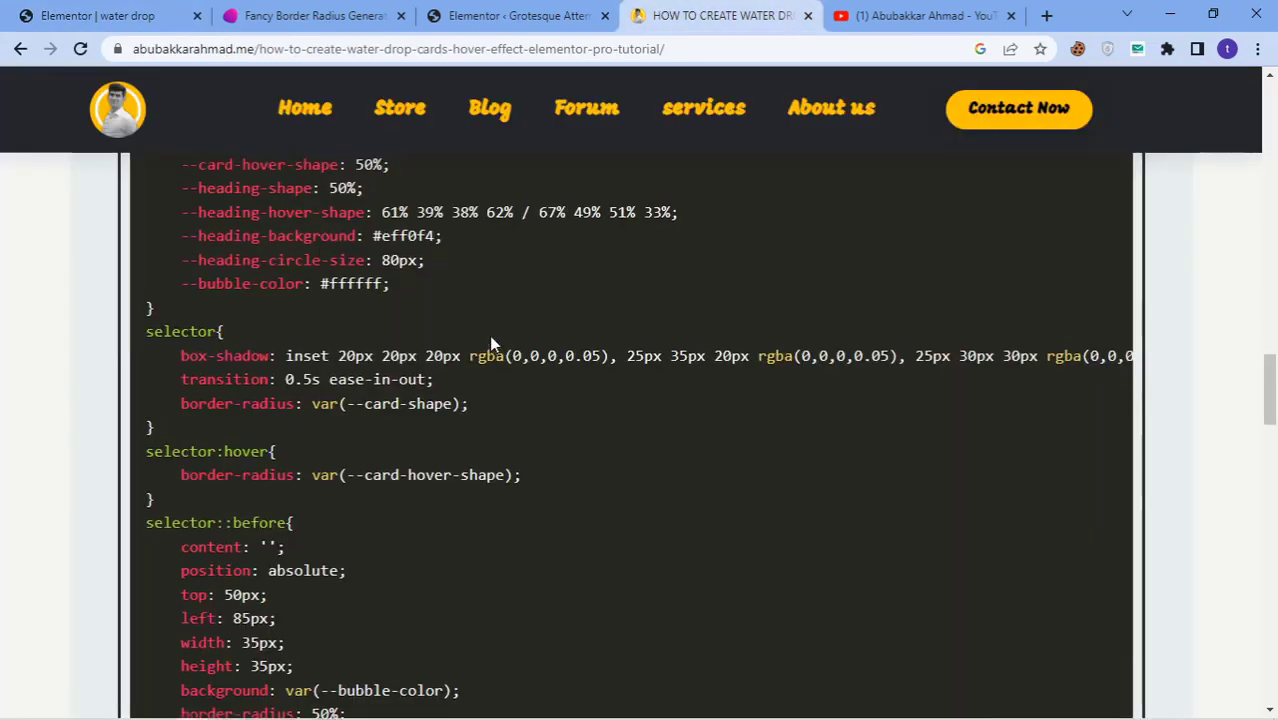
scroll(490, 338, "up", 10)
scroll(234, 510, "up", 4)
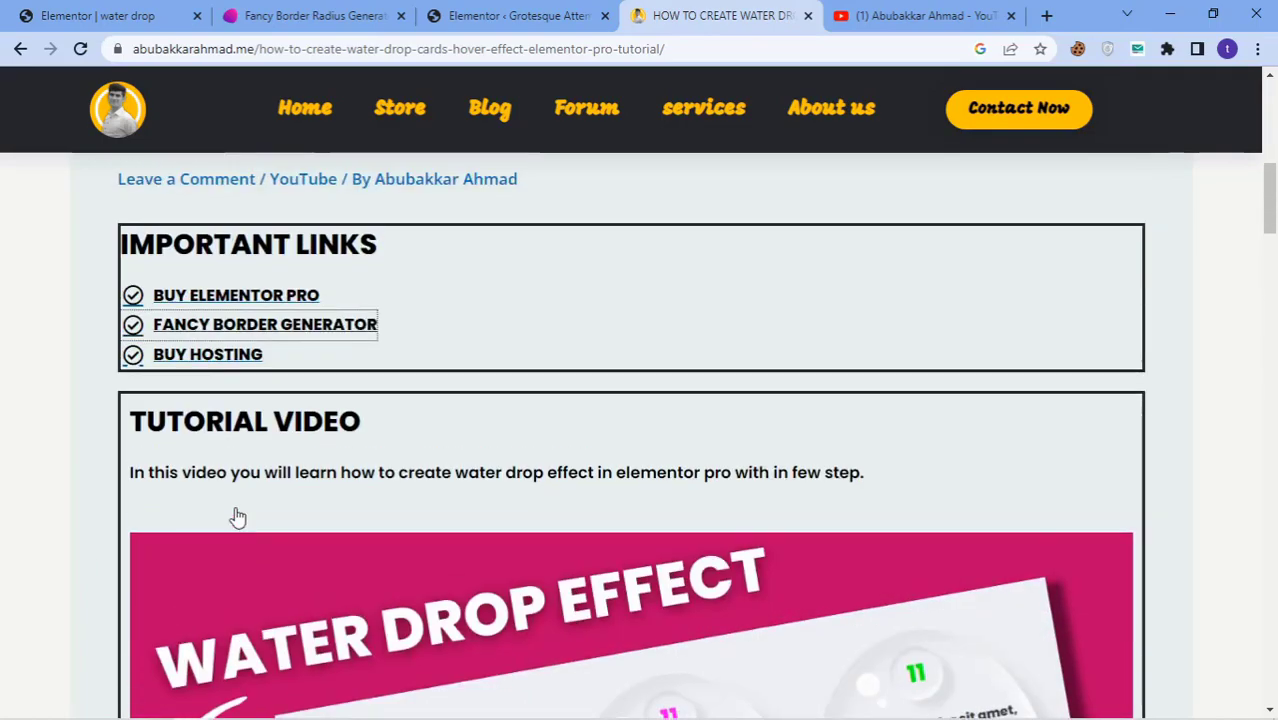
scroll(270, 370, "down", 3)
scroll(290, 415, "down", 10)
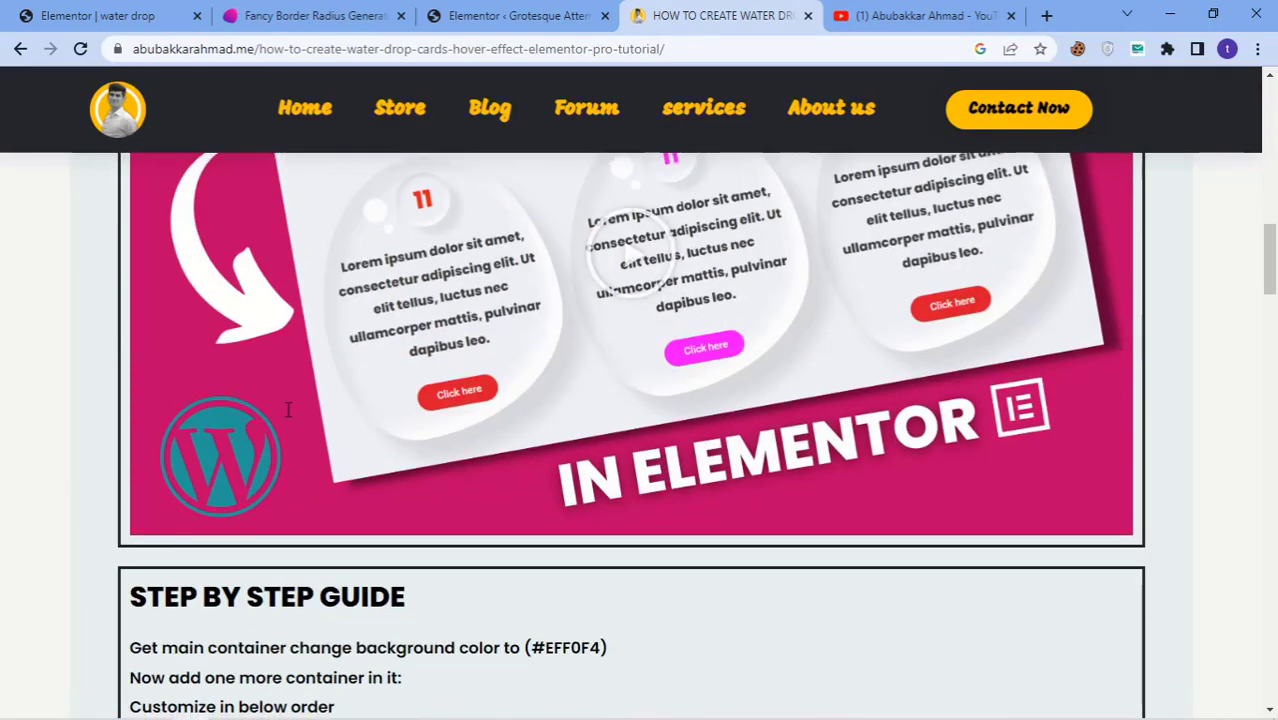
scroll(300, 425, "up", 8)
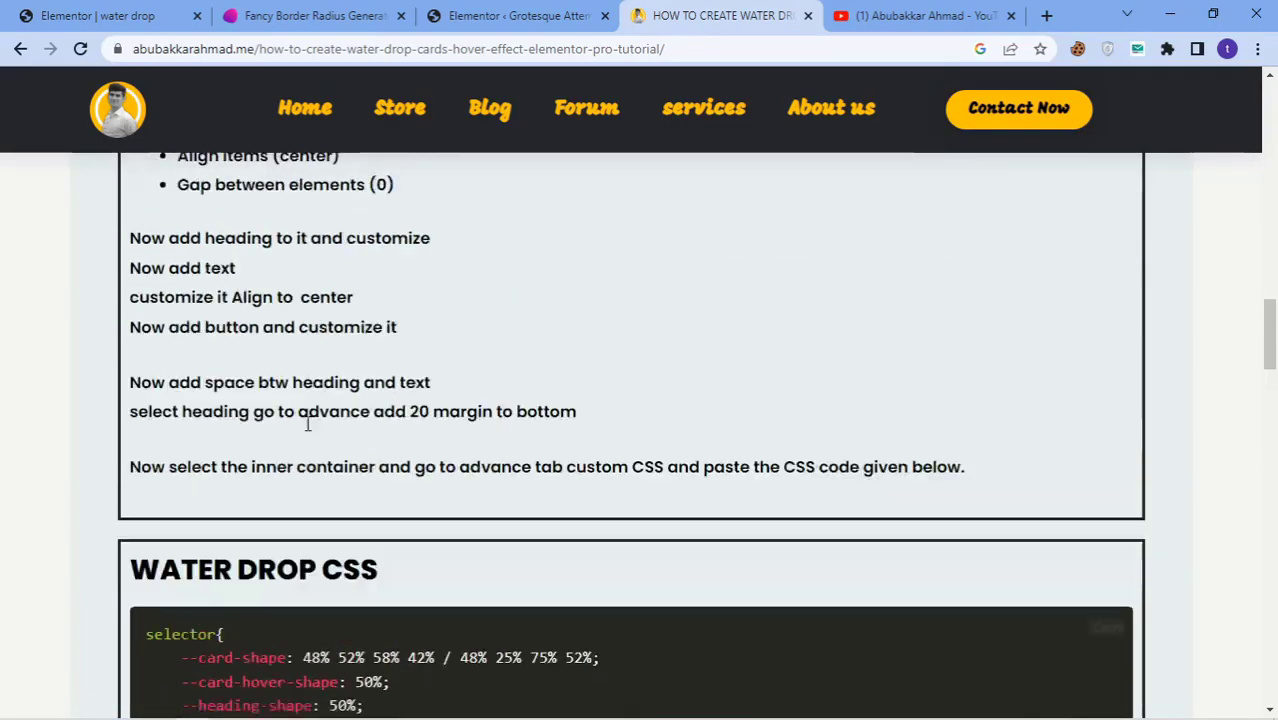
left_click(141, 12)
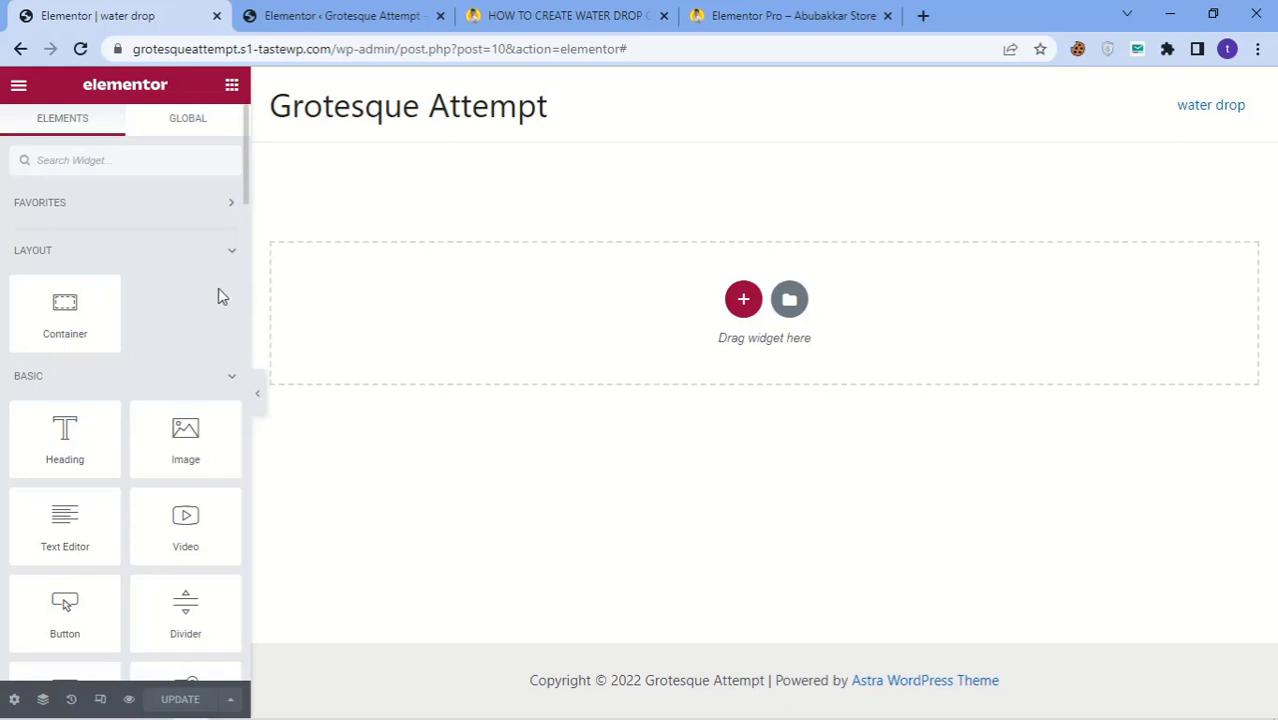
Check the article's Elementor Pro link and the plugin's price on its store page, then return to the page editor.
left_click(565, 15)
scroll(413, 398, "down", 1)
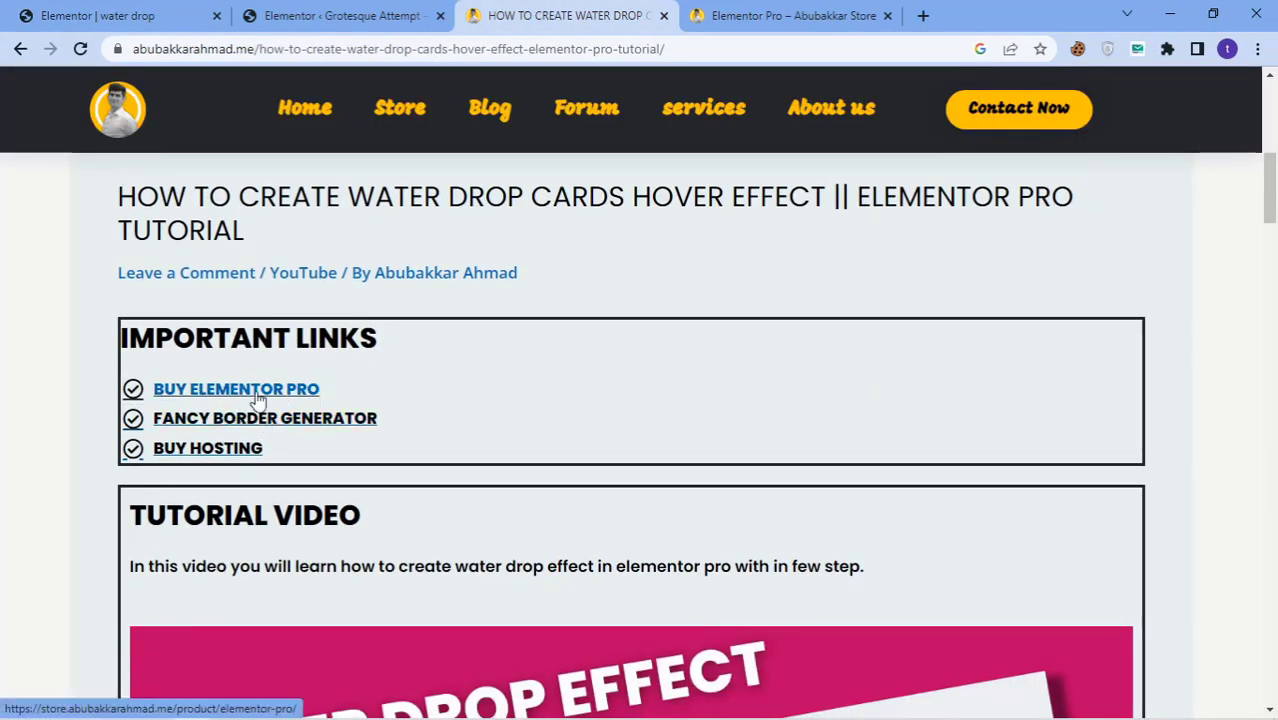
left_click(790, 15)
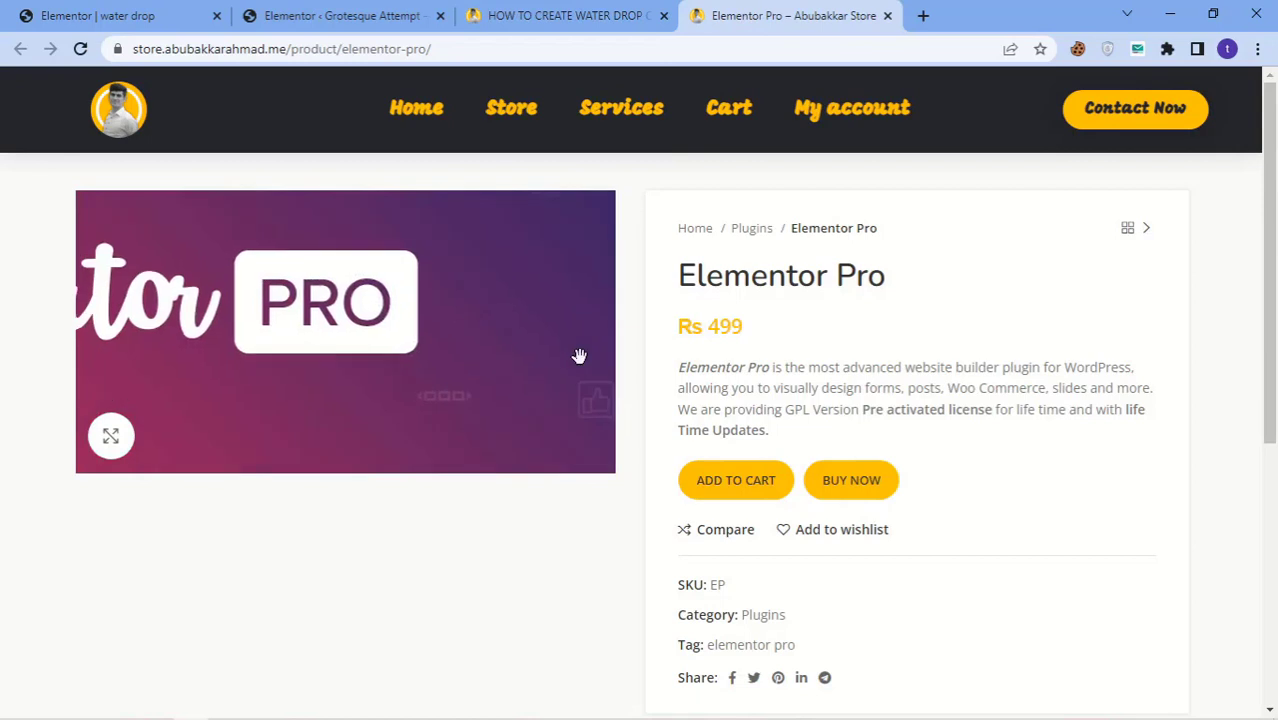
left_click_drag(750, 330, 680, 330)
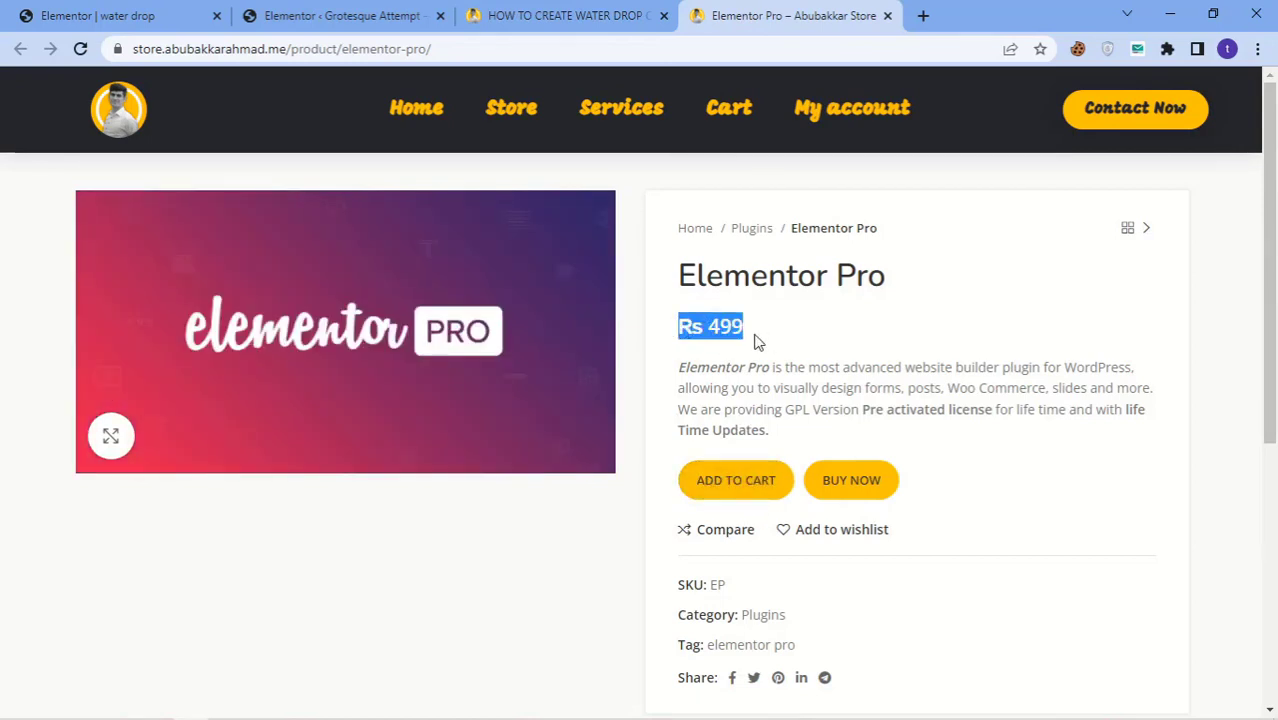
left_click(765, 342)
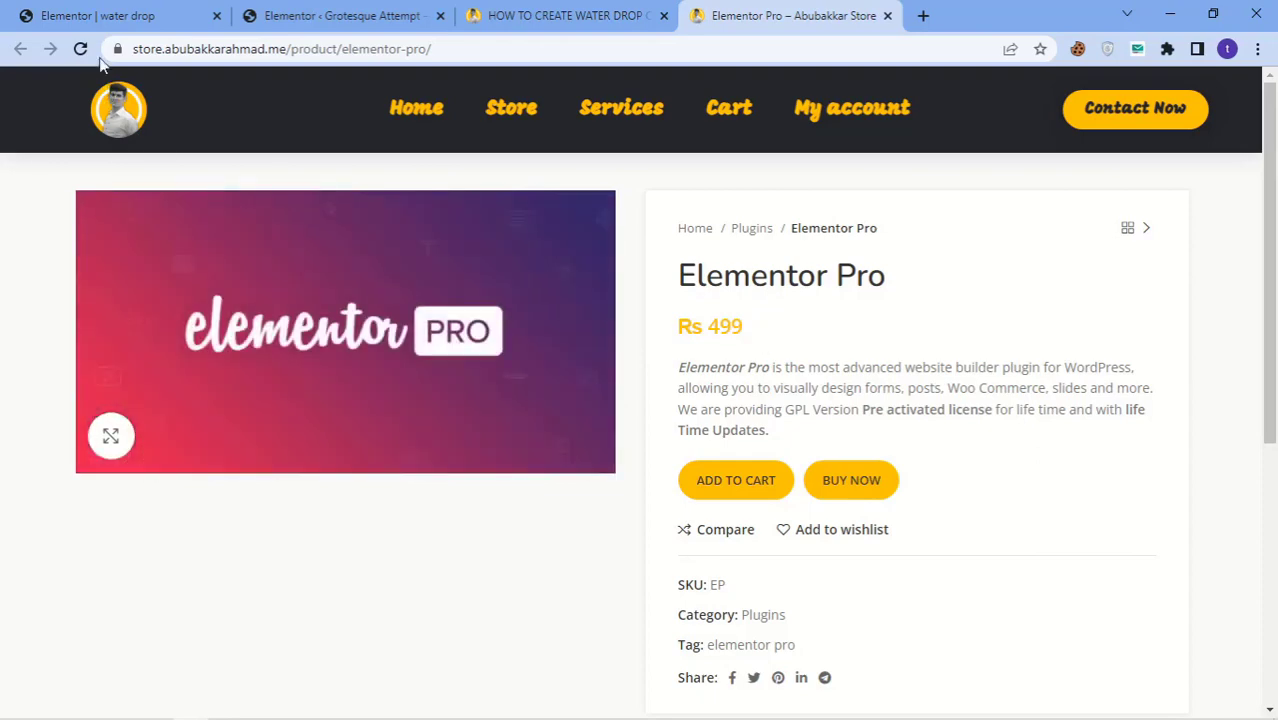
left_click(98, 15)
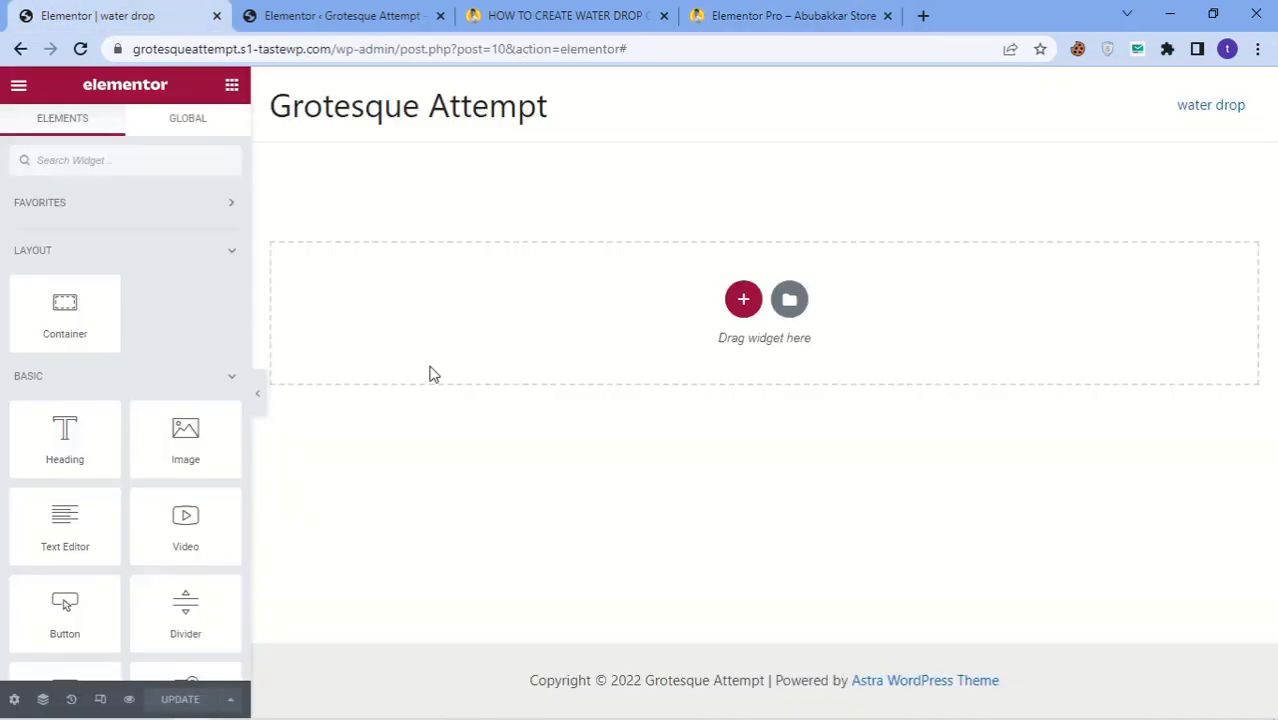
Set the Flexbox Container experiment to Active in the Elementor settings and go to the save option.
left_click(362, 16)
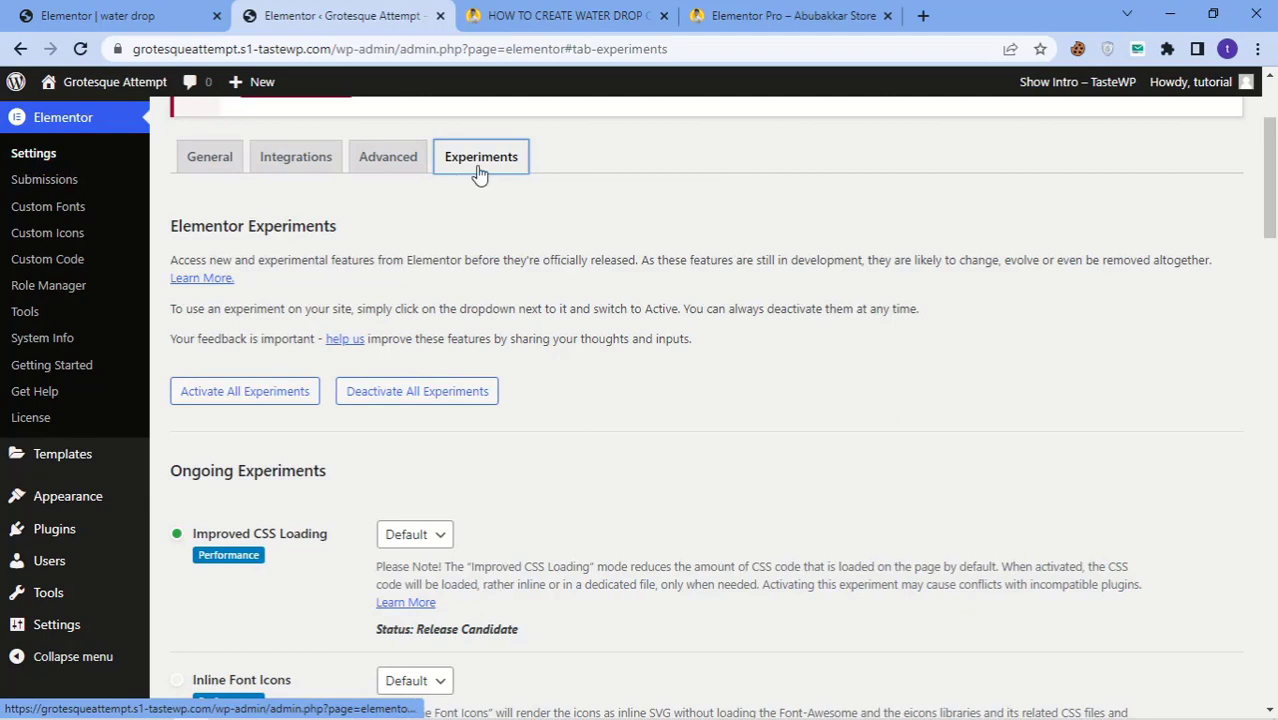
scroll(511, 280, "down", 4)
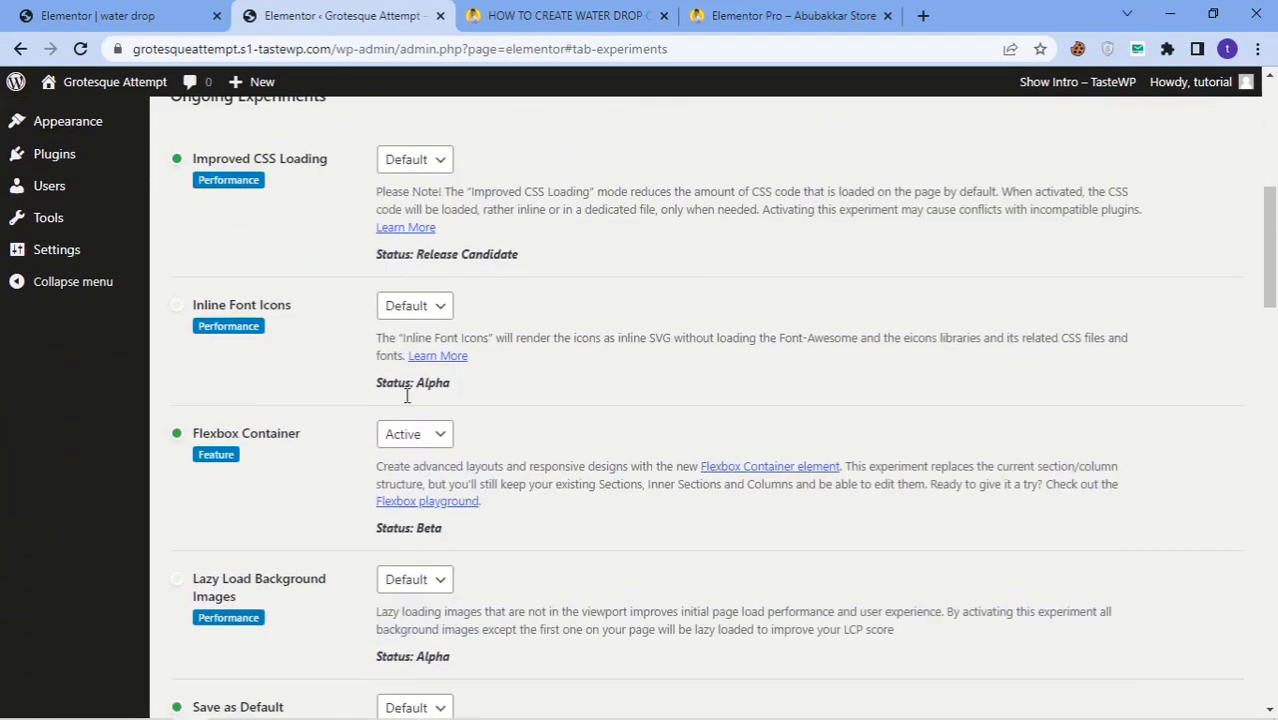
left_click(416, 434)
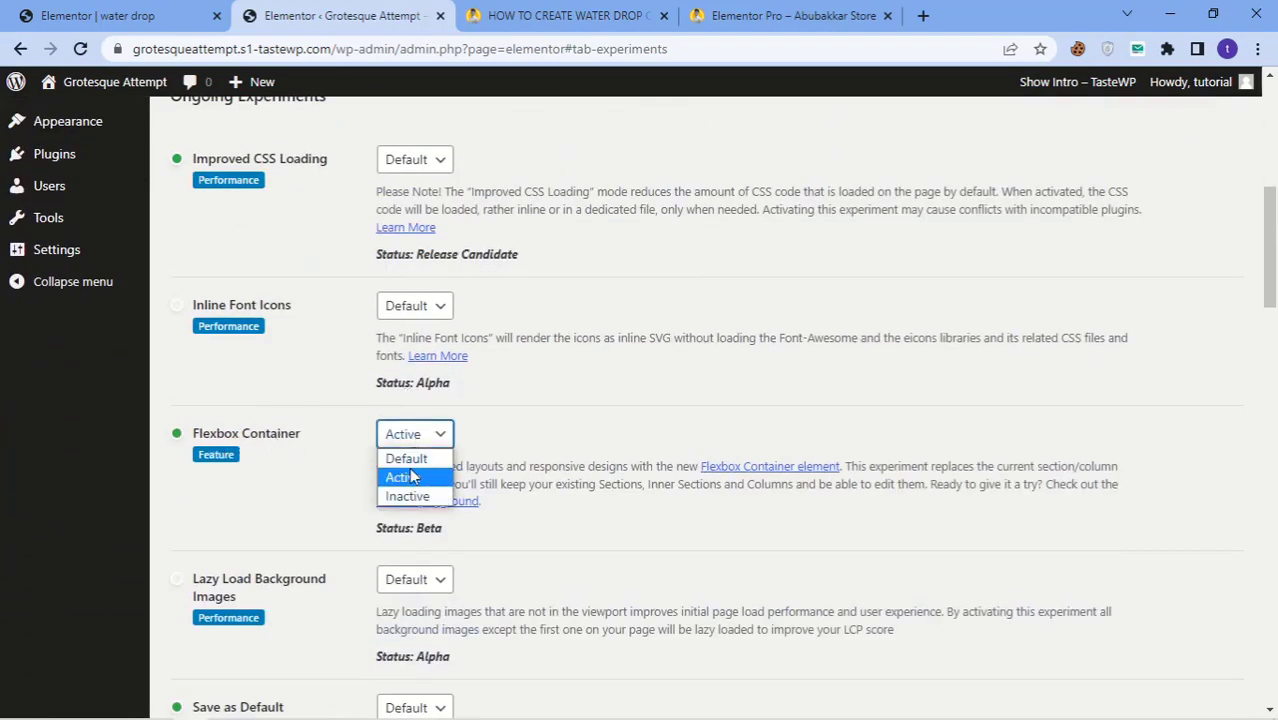
left_click(412, 474)
scroll(416, 470, "down", 14)
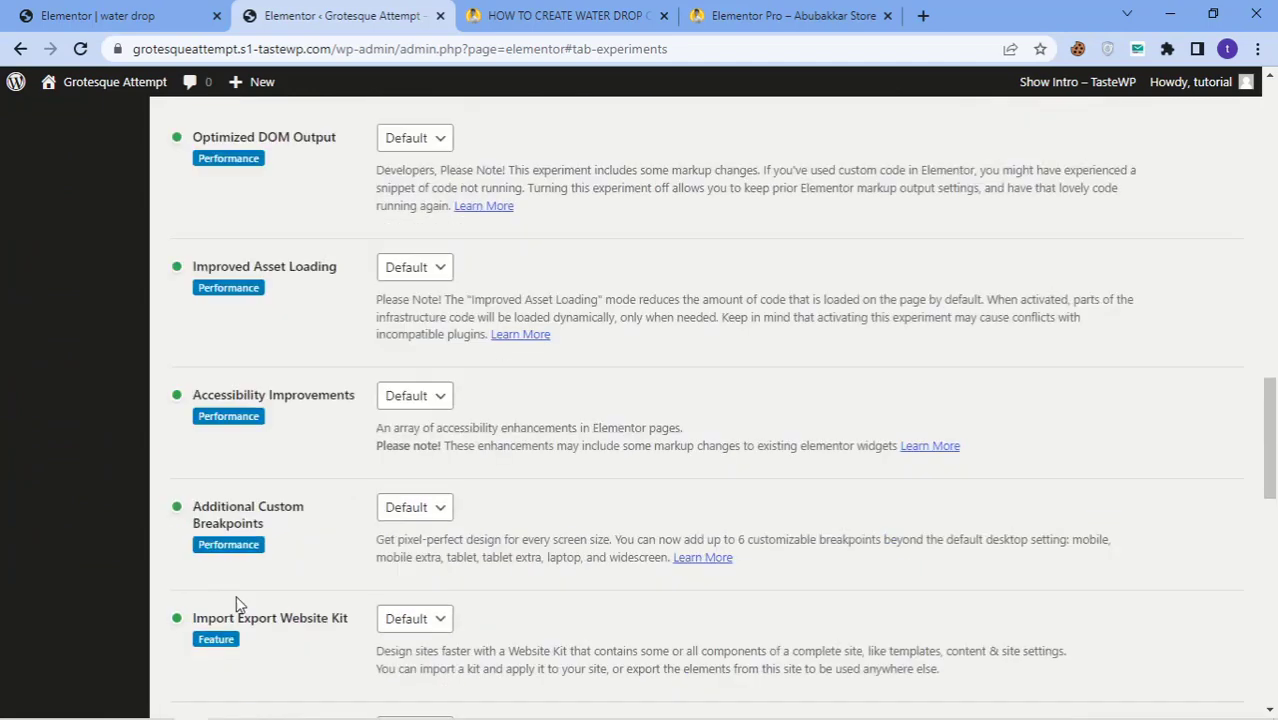
scroll(237, 607, "down", 8)
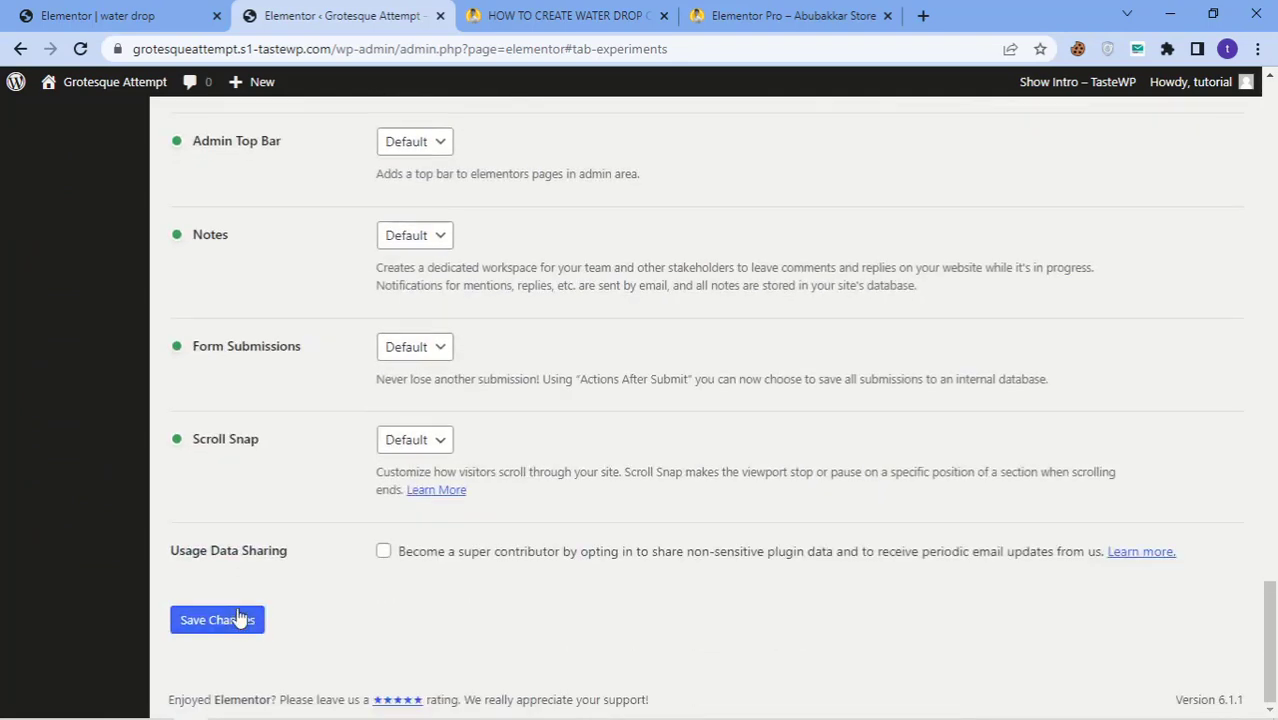
Add a container to the empty water drop page and set its minimum height to 80 VH.
left_click(160, 15)
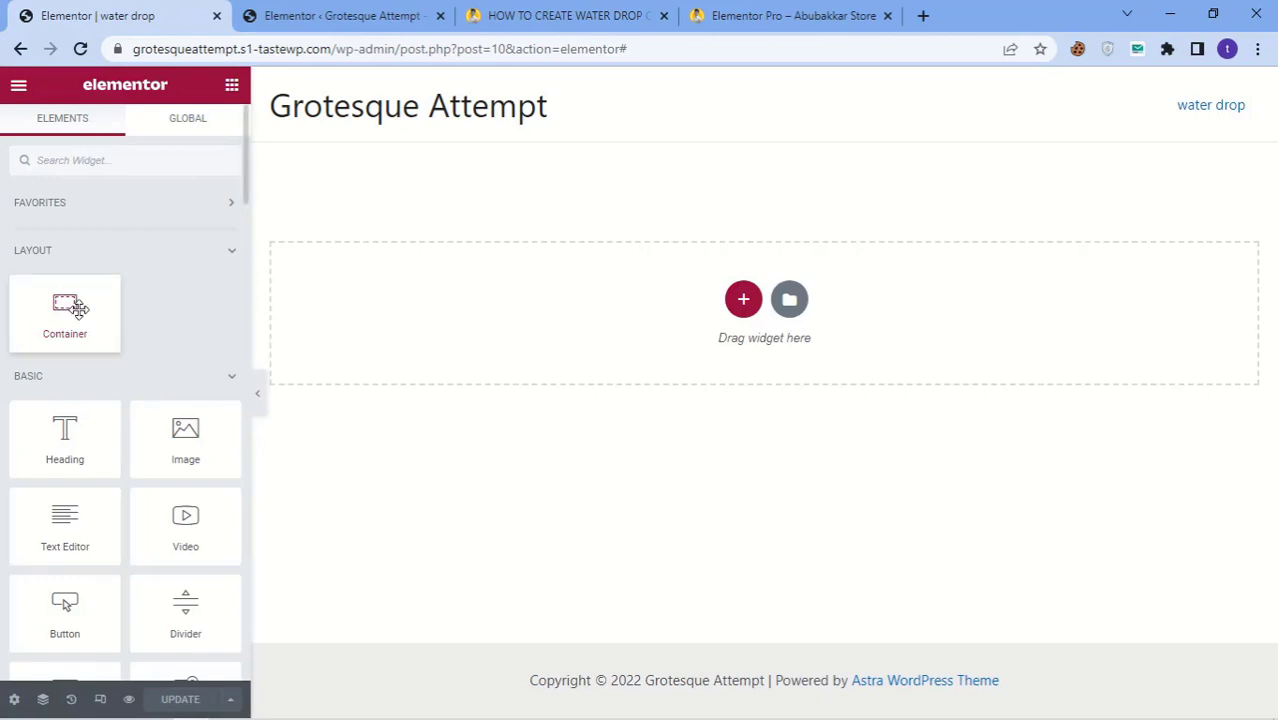
left_click_drag(78, 310, 589, 310)
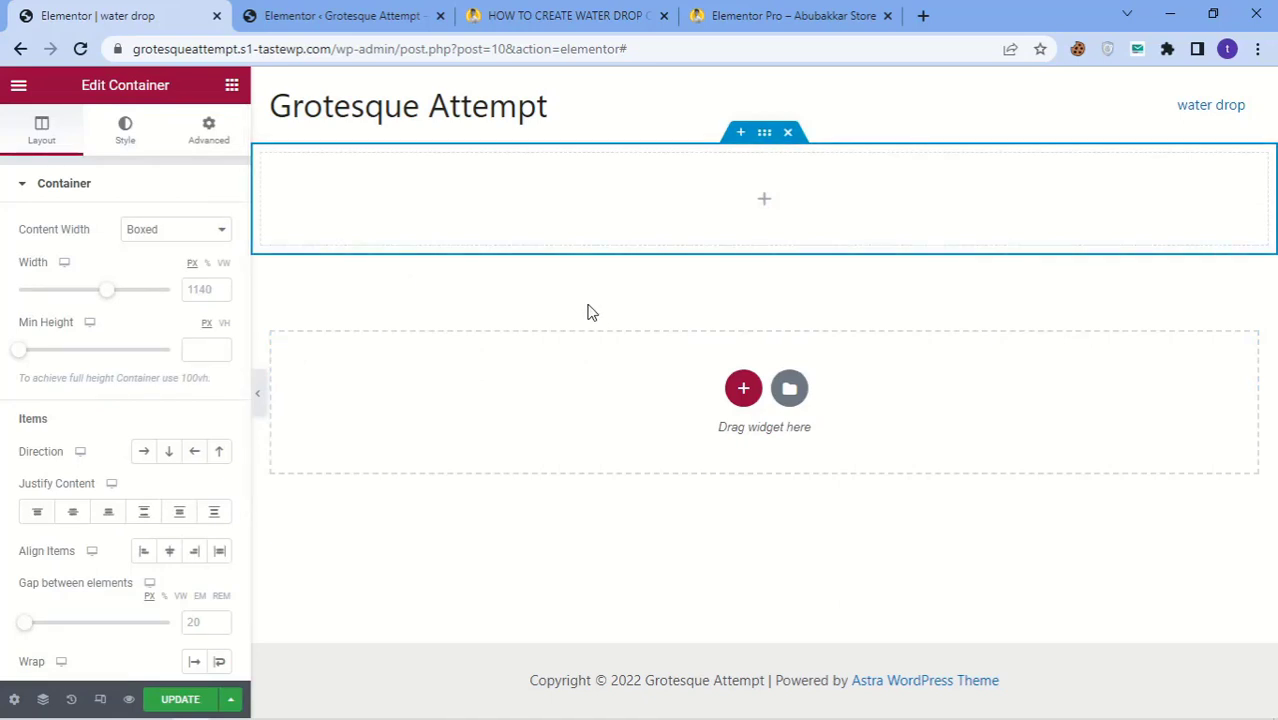
left_click(224, 325)
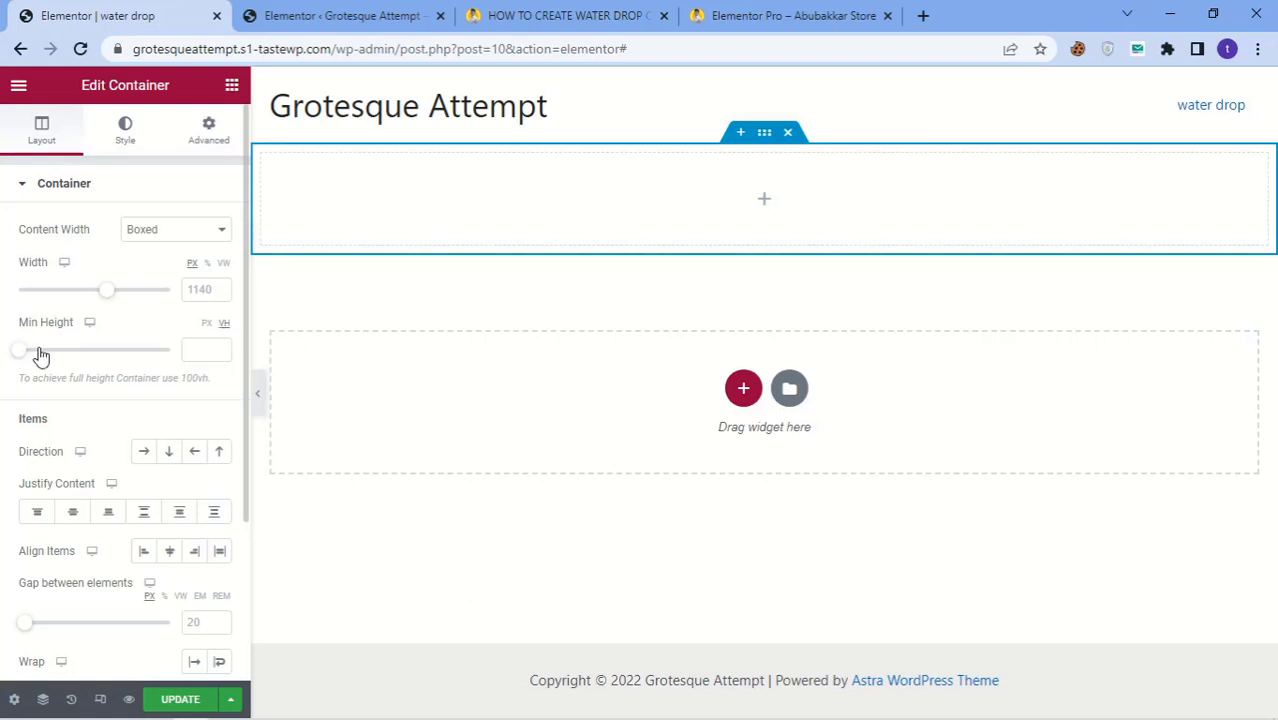
left_click_drag(40, 355, 137, 354)
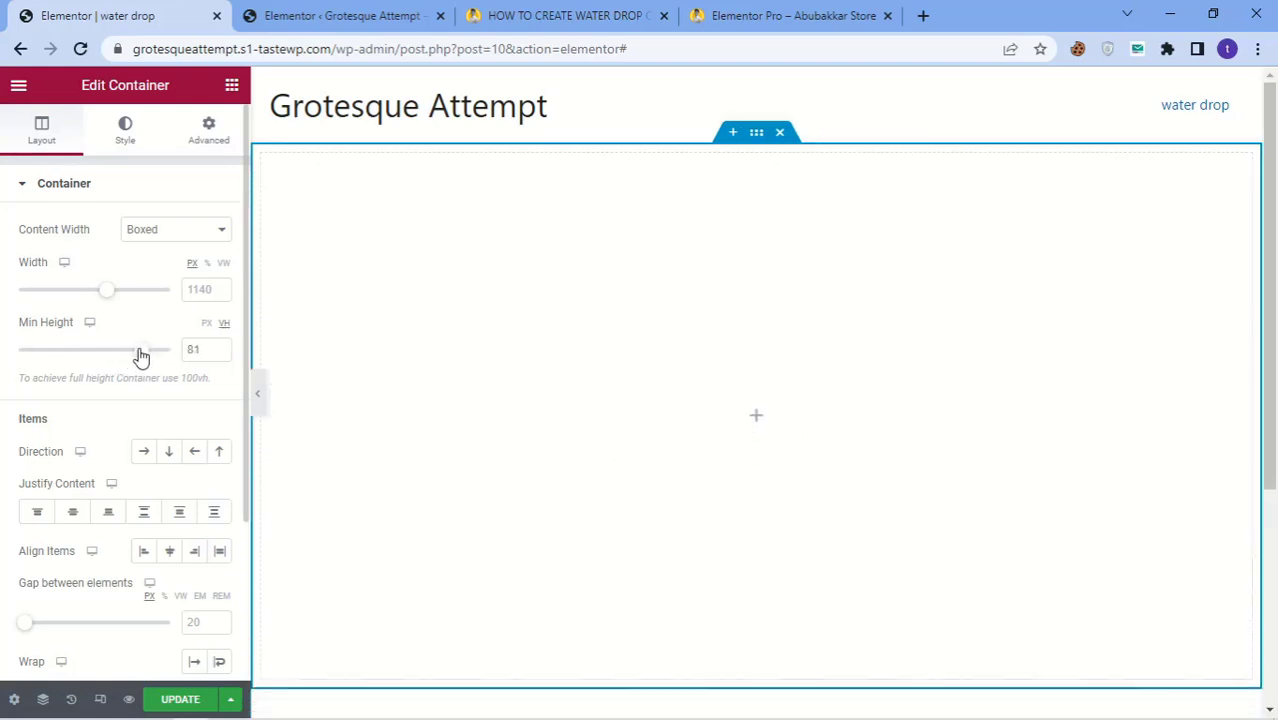
left_click(218, 346)
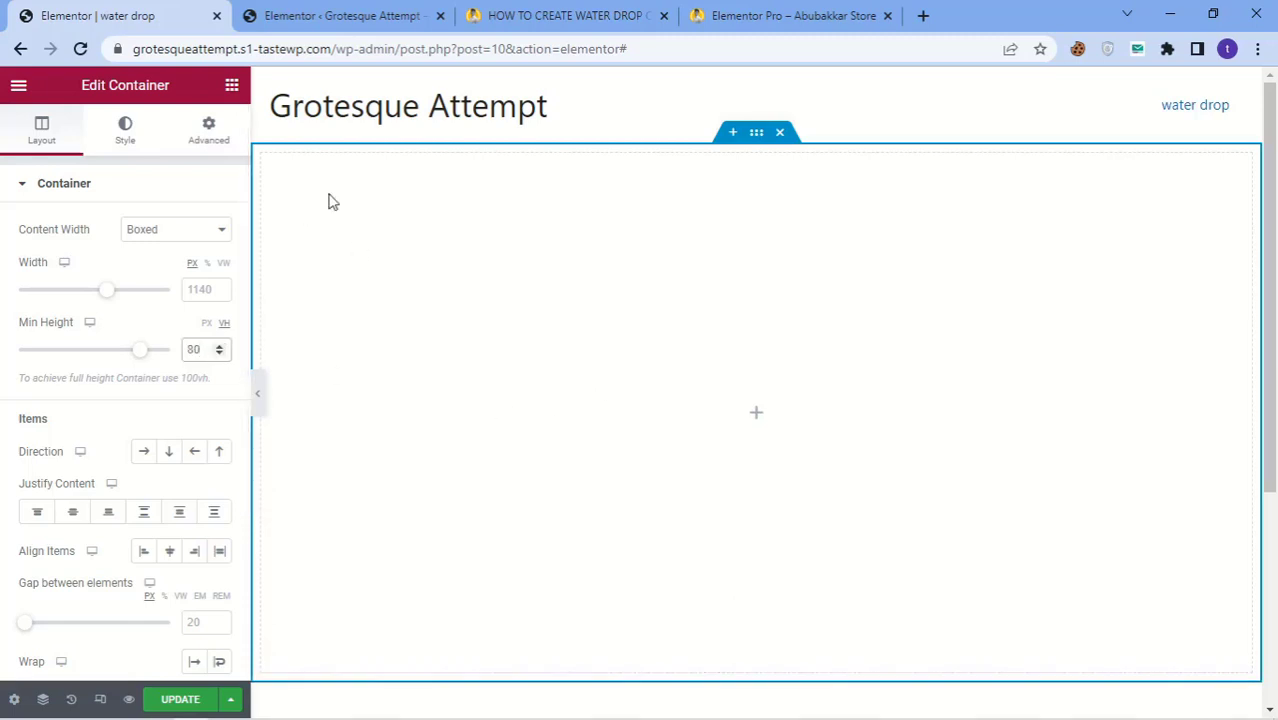
Give the container a classic background type and copy the colour code #EFF0F4 from the article's step-by-step guide.
left_click(132, 136)
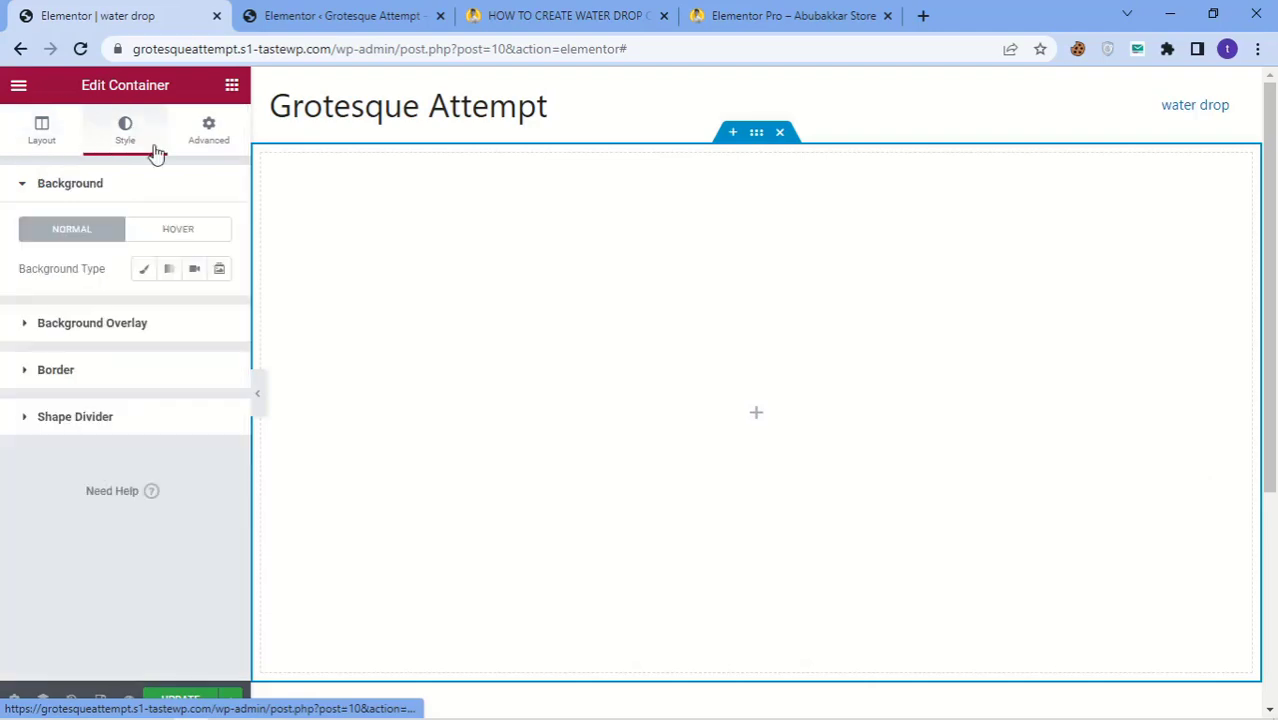
left_click(144, 269)
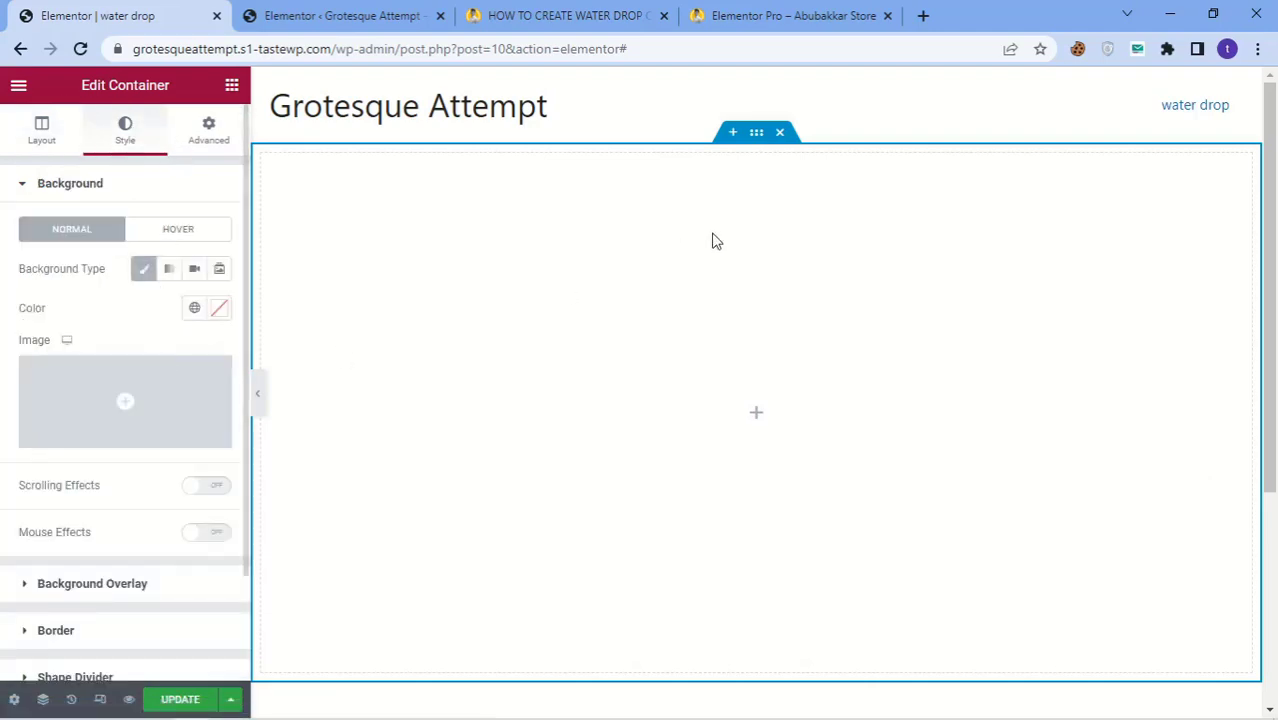
left_click(556, 15)
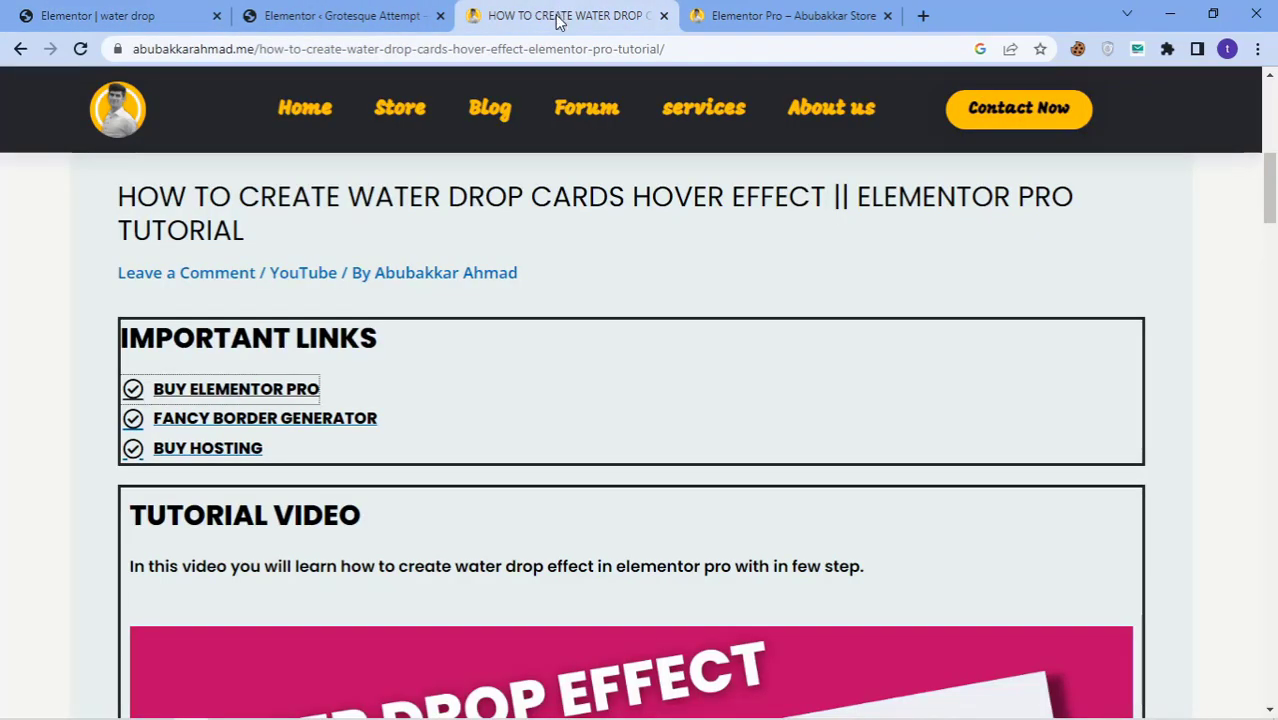
scroll(470, 415, "down", 5)
scroll(488, 418, "down", 3)
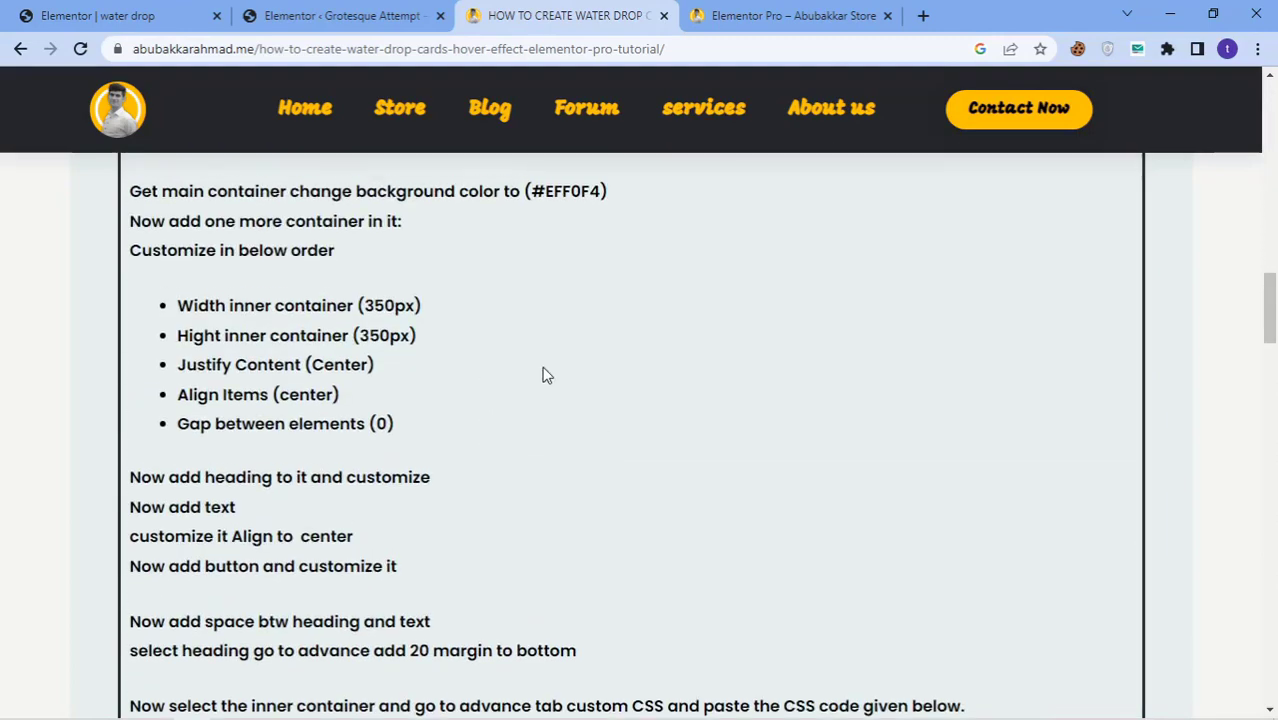
scroll(542, 371, "up", 1)
left_click_drag(604, 366, 535, 367)
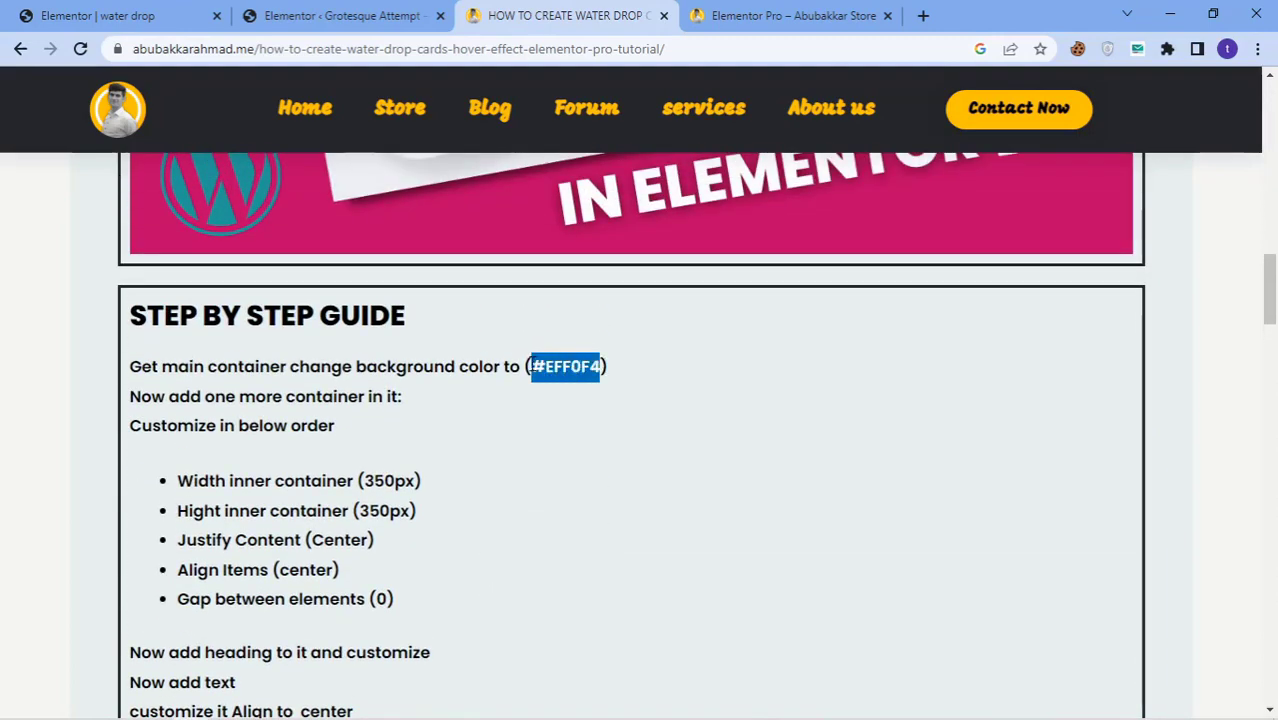
scroll(330, 390, "down", 3)
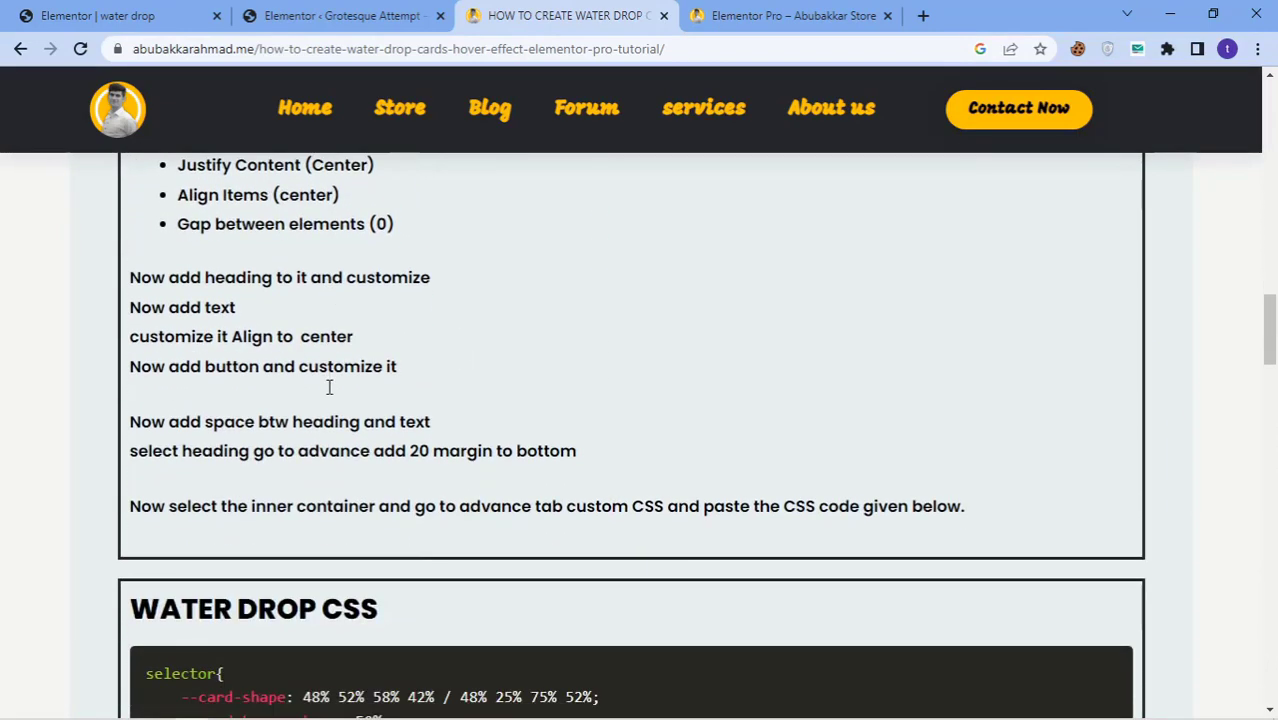
scroll(330, 395, "up", 1)
scroll(557, 273, "up", 1)
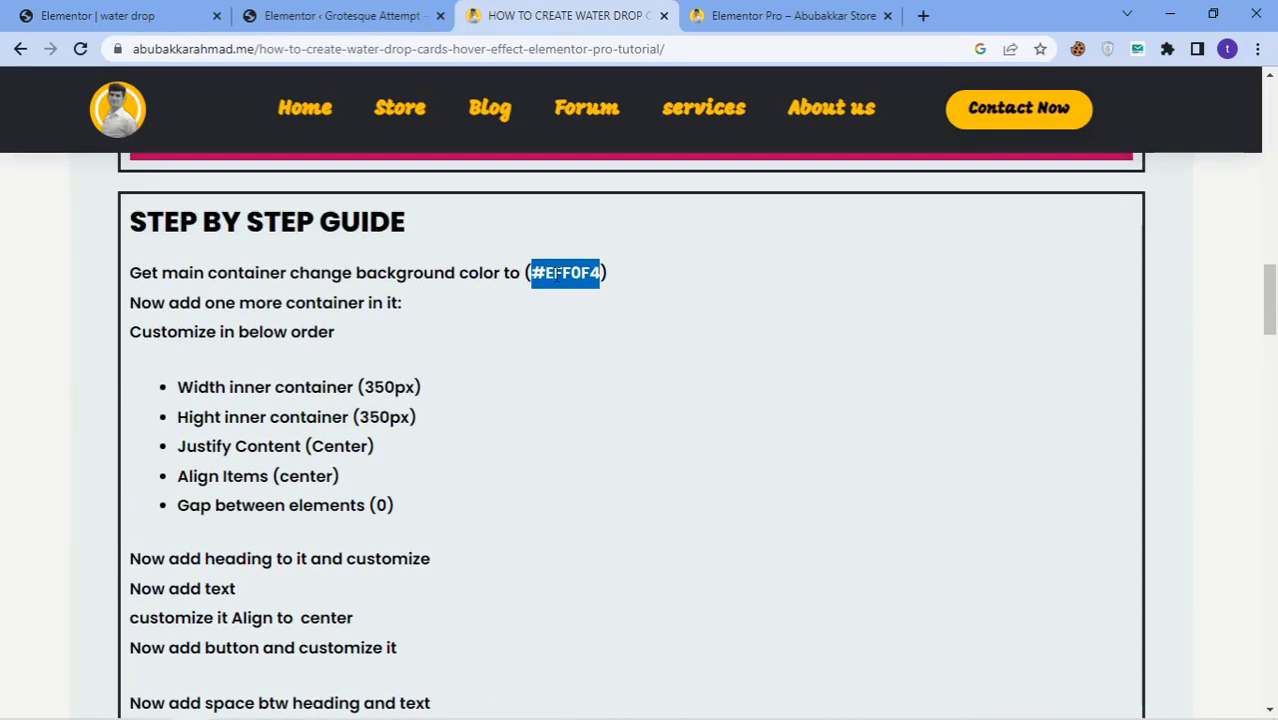
Set the main container's background colour to the copied #EFF0F4.
left_click(200, 18)
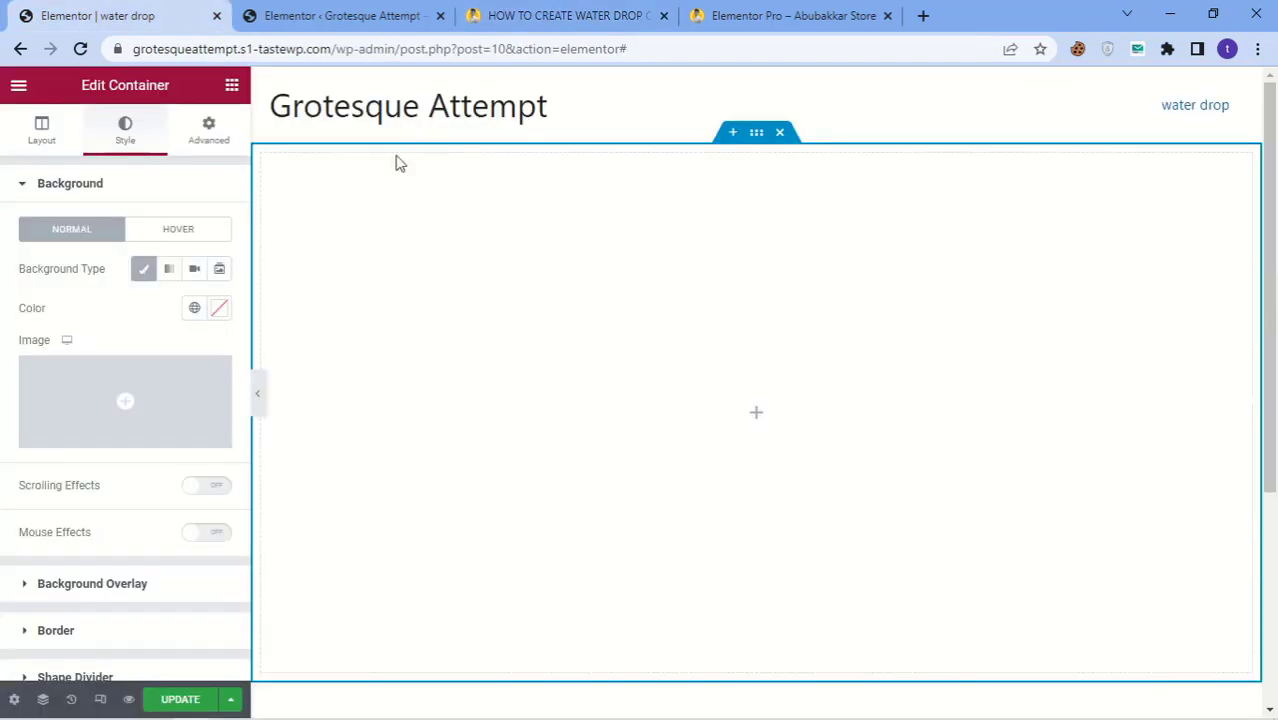
left_click(219, 309)
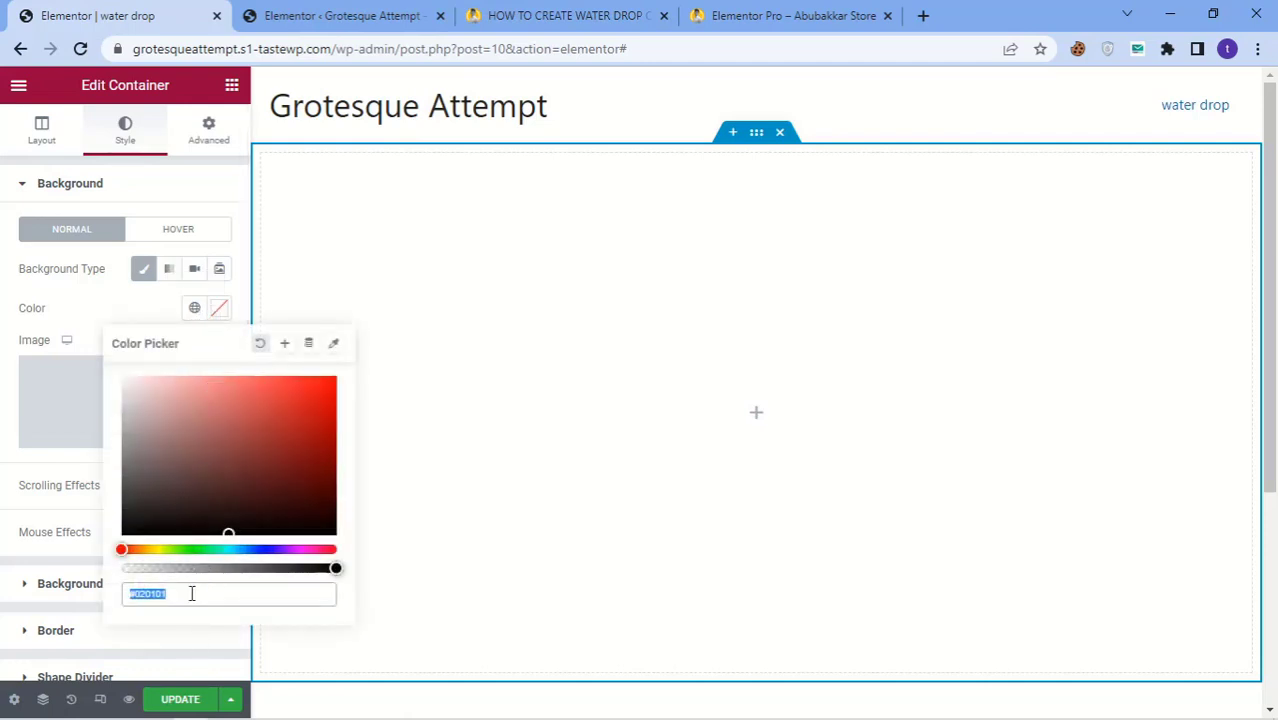
key("ctrl+v")
left_click(177, 300)
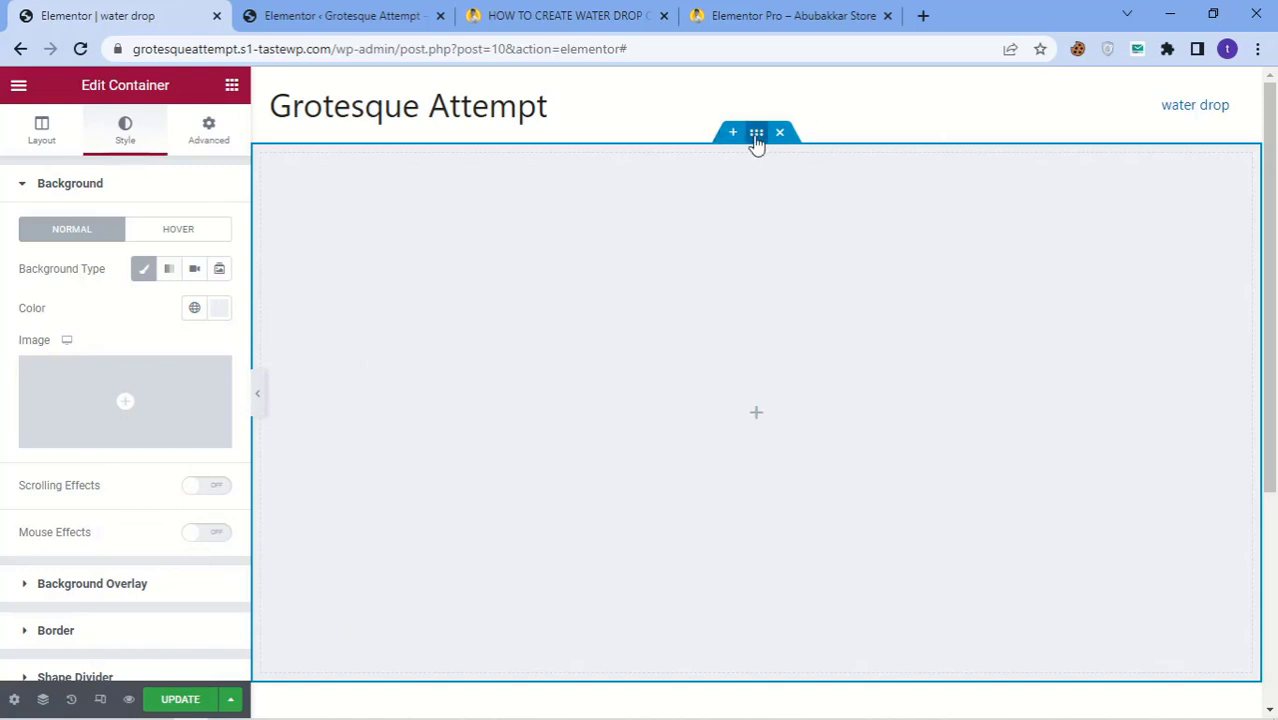
Set the main container's Justify Content and Align Items both to Center.
left_click(52, 136)
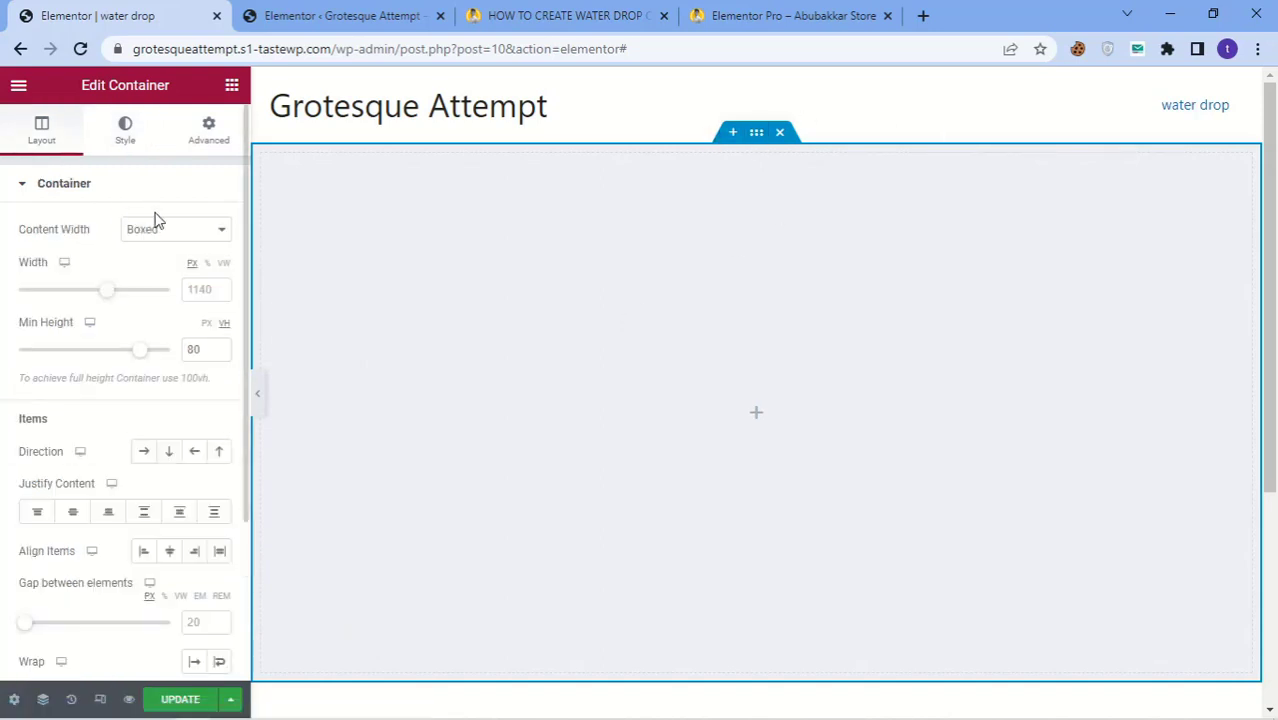
scroll(154, 322, "down", 1)
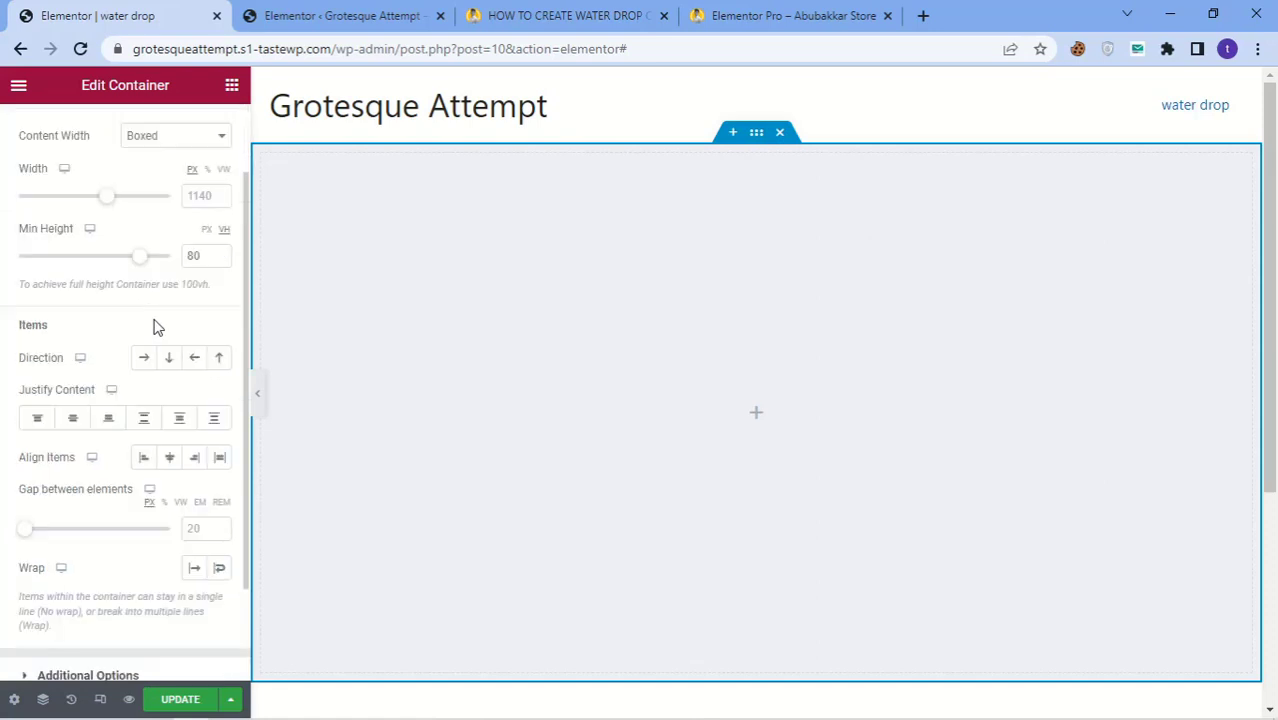
left_click(74, 418)
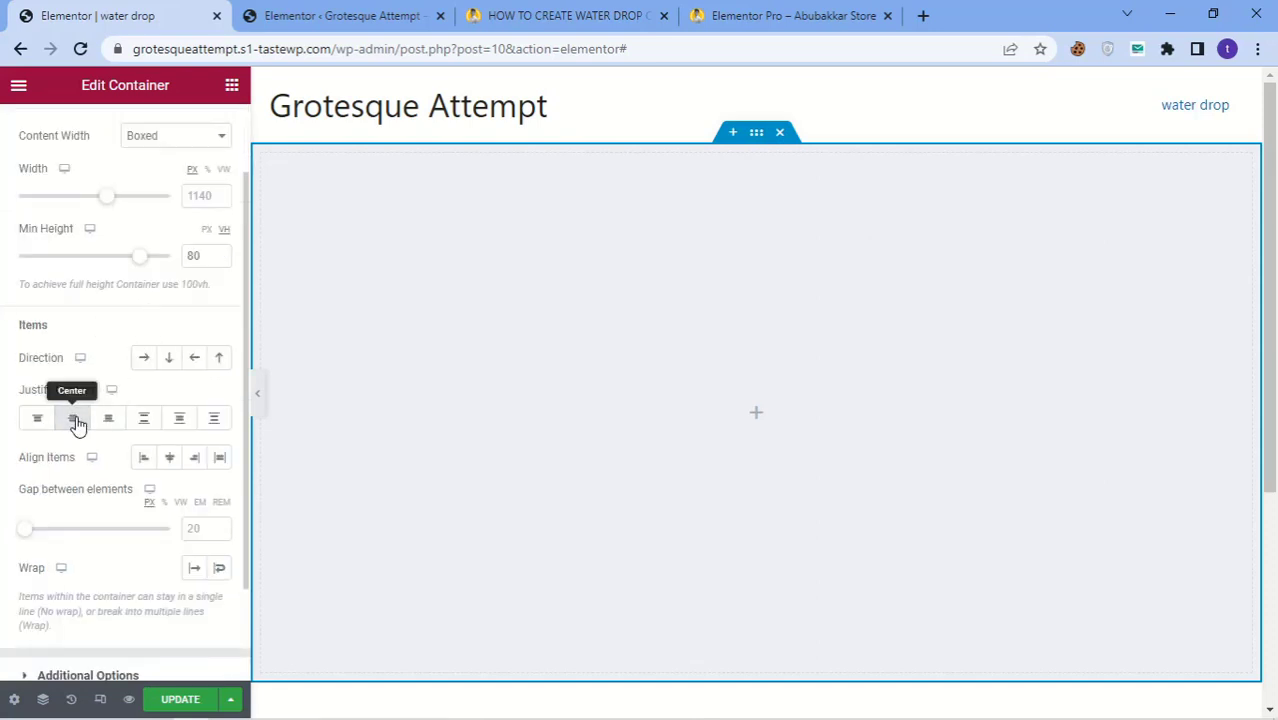
left_click(170, 459)
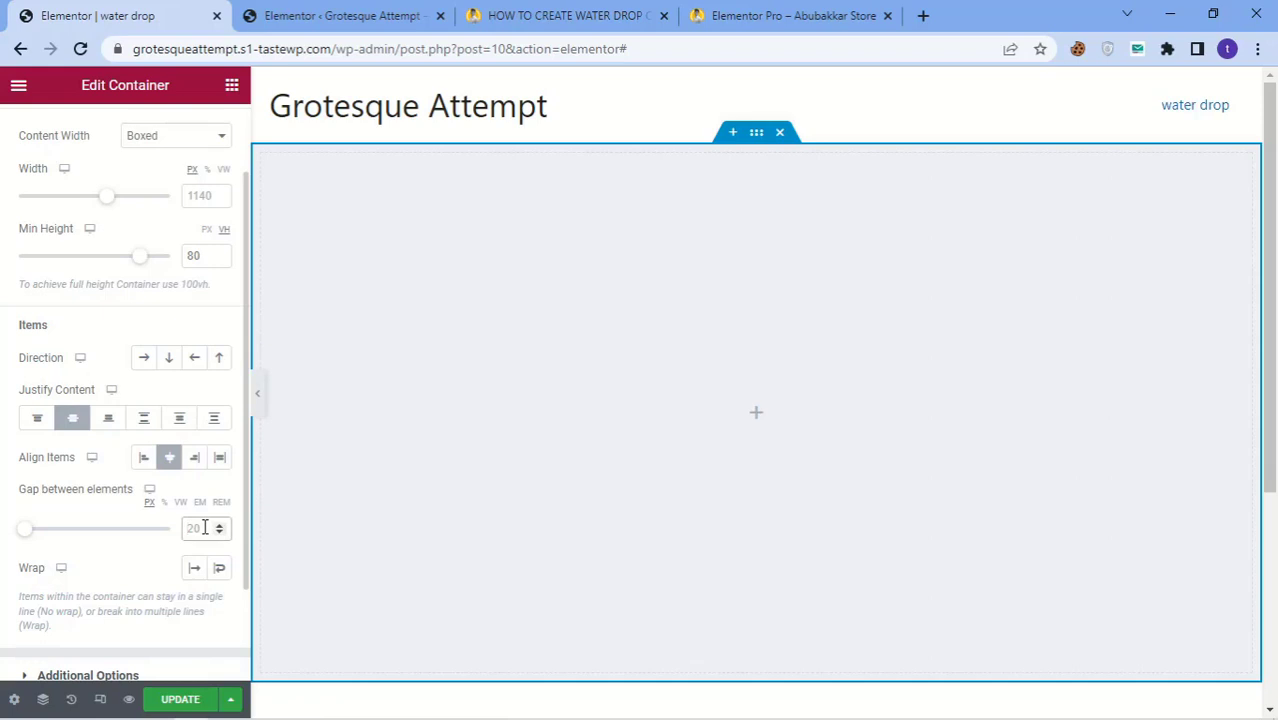
Set the main container's gap between elements to 0 px.
scroll(208, 523, "down", 1)
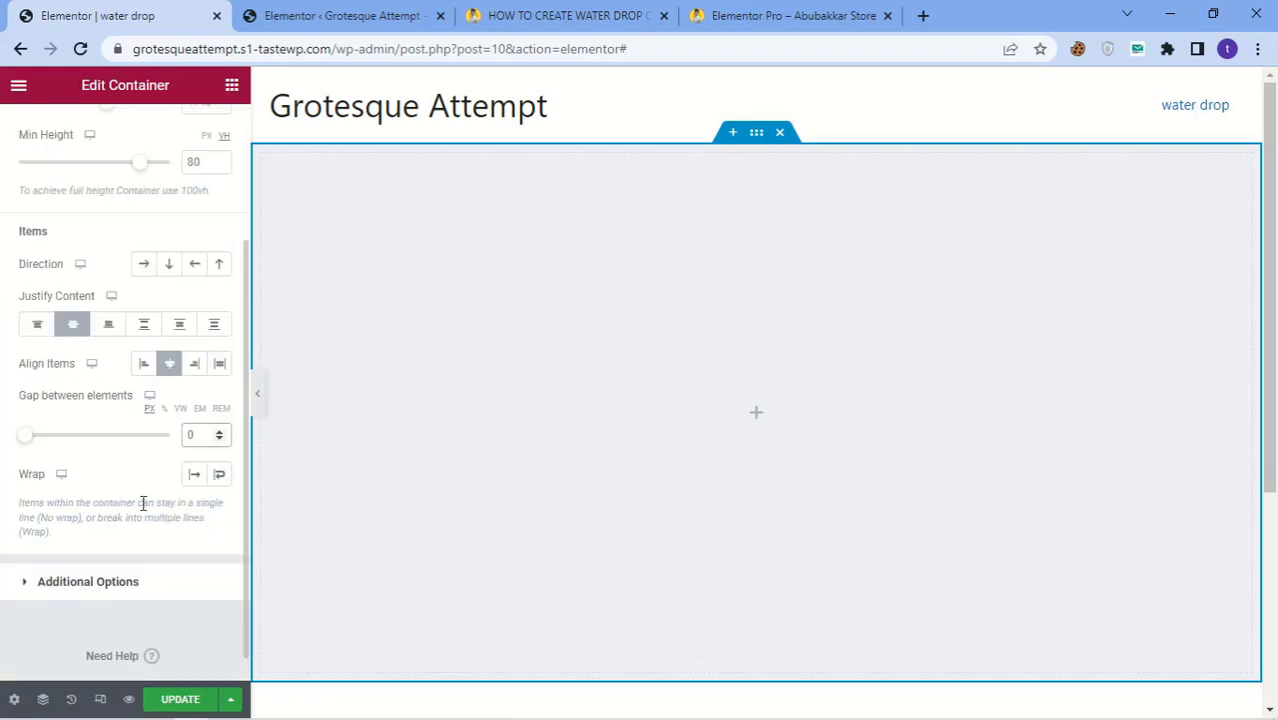
scroll(148, 508, "up", 2)
scroll(148, 416, "down", 1)
scroll(182, 258, "up", 1)
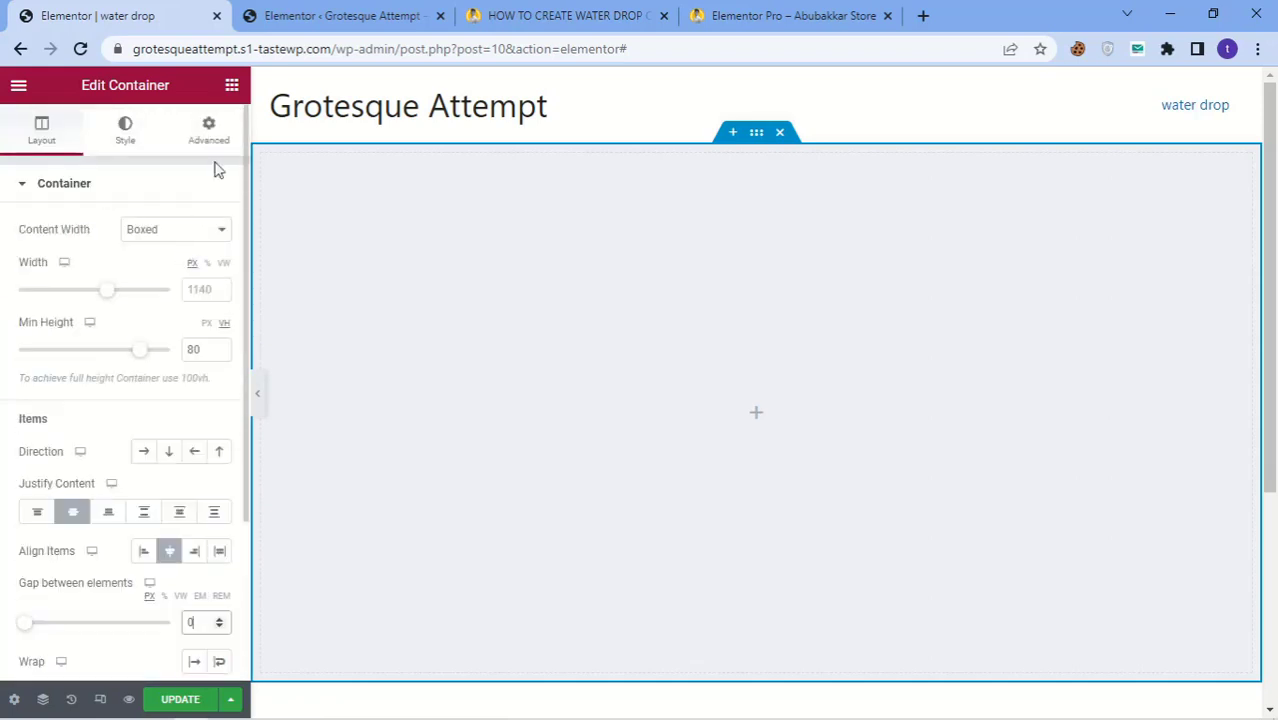
Add an inner container inside the main container and set its content width to Full Width.
left_click(231, 85)
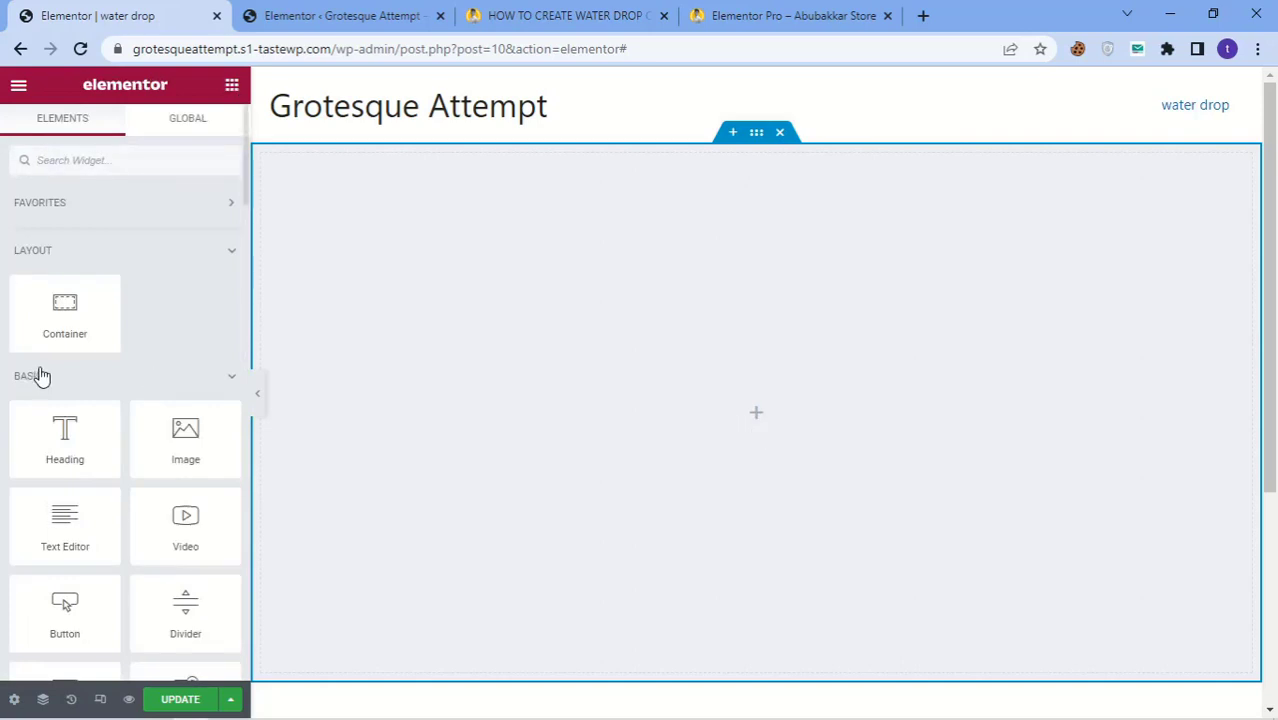
left_click_drag(64, 312, 697, 393)
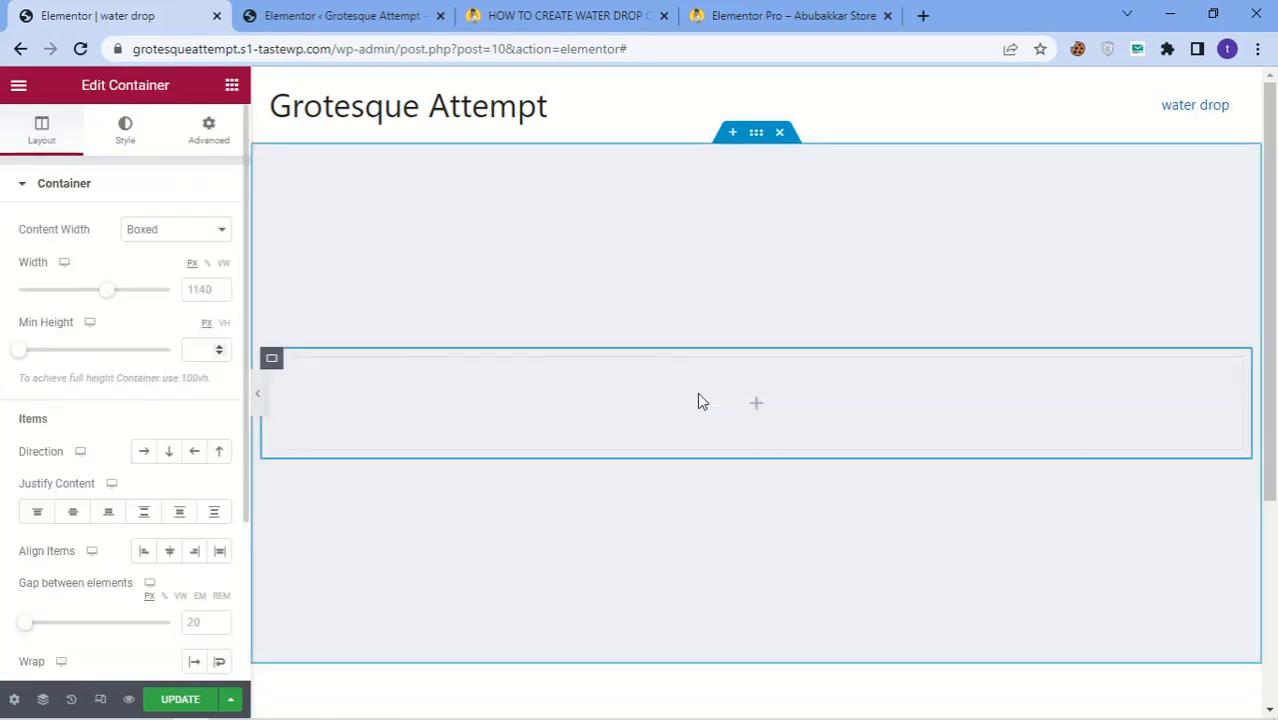
left_click(505, 392)
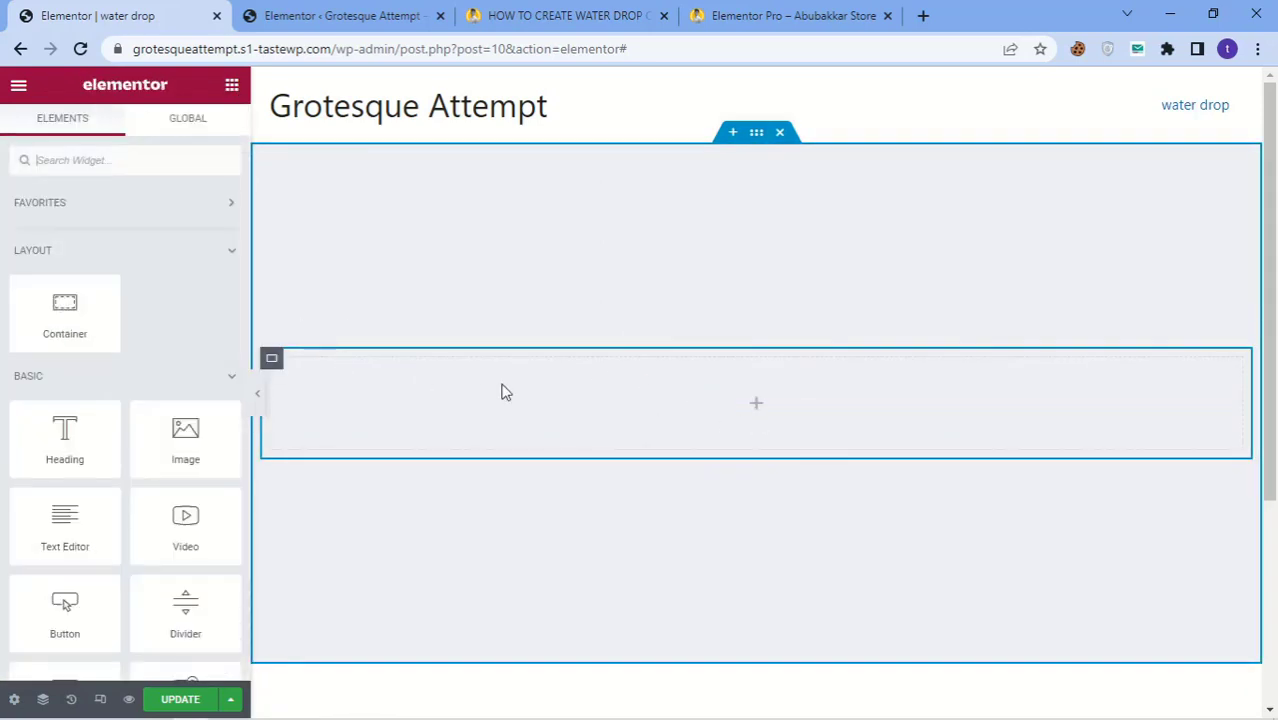
left_click(272, 362)
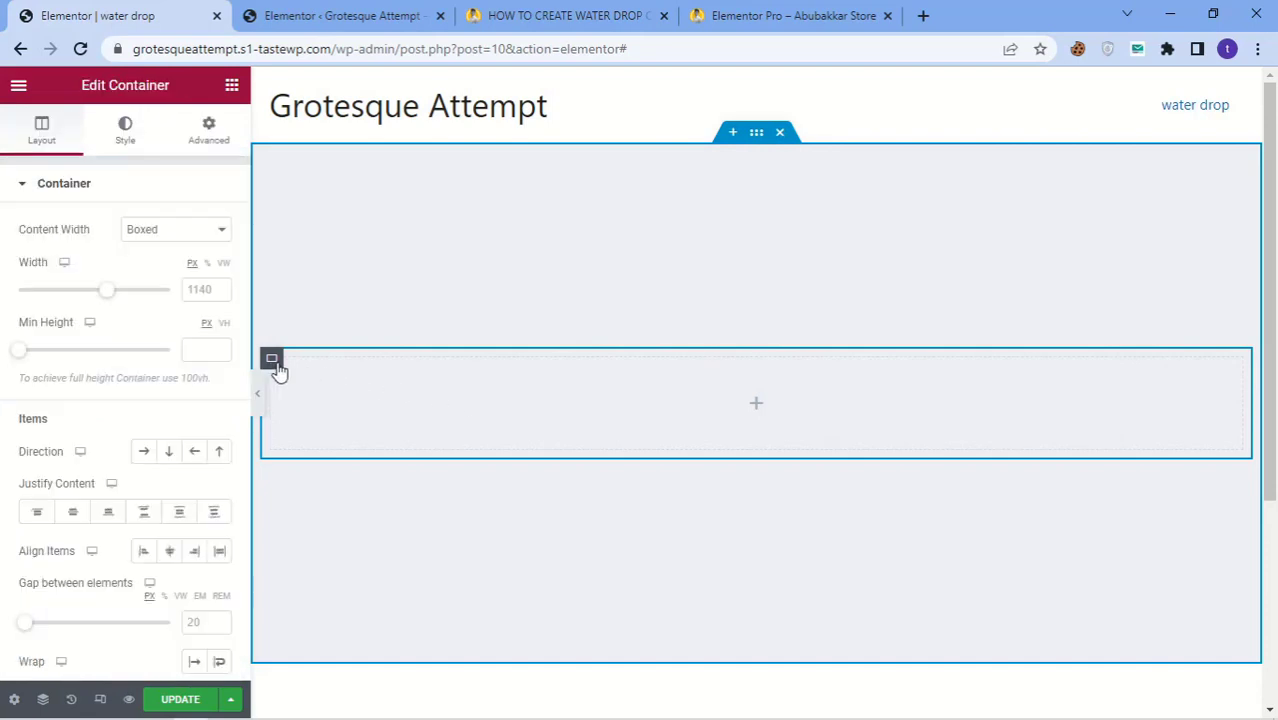
left_click(175, 229)
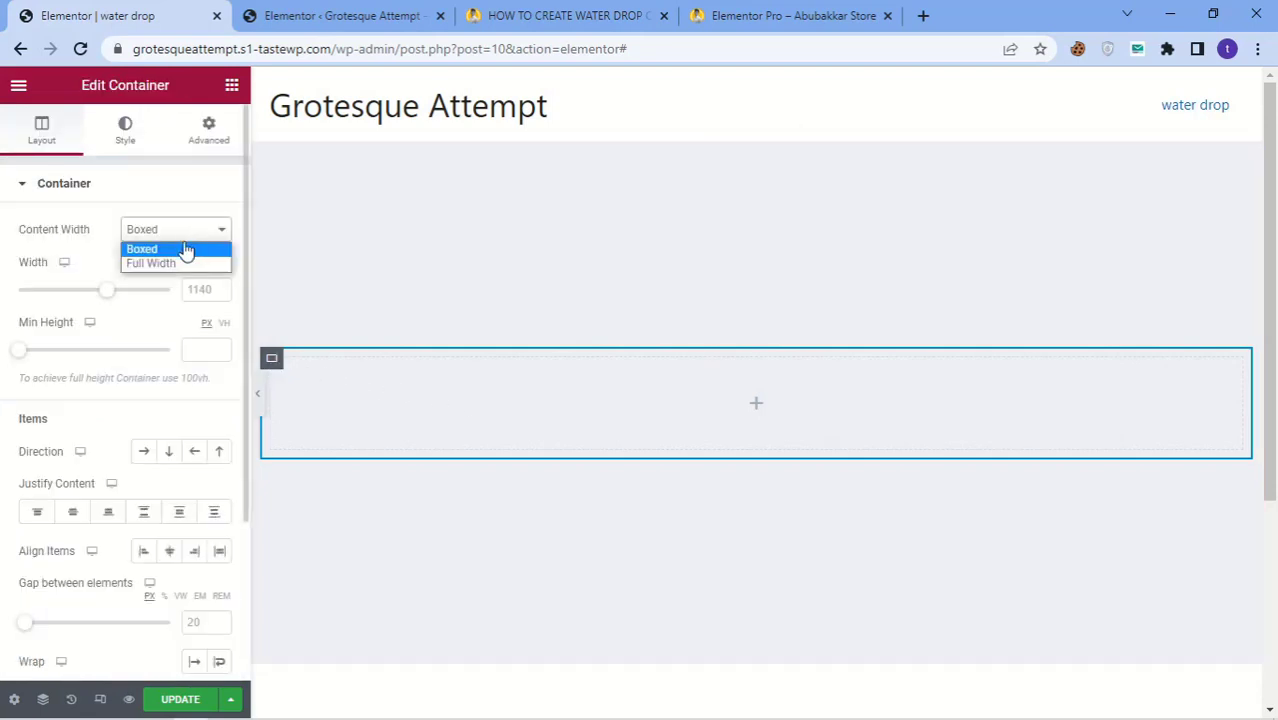
left_click(160, 259)
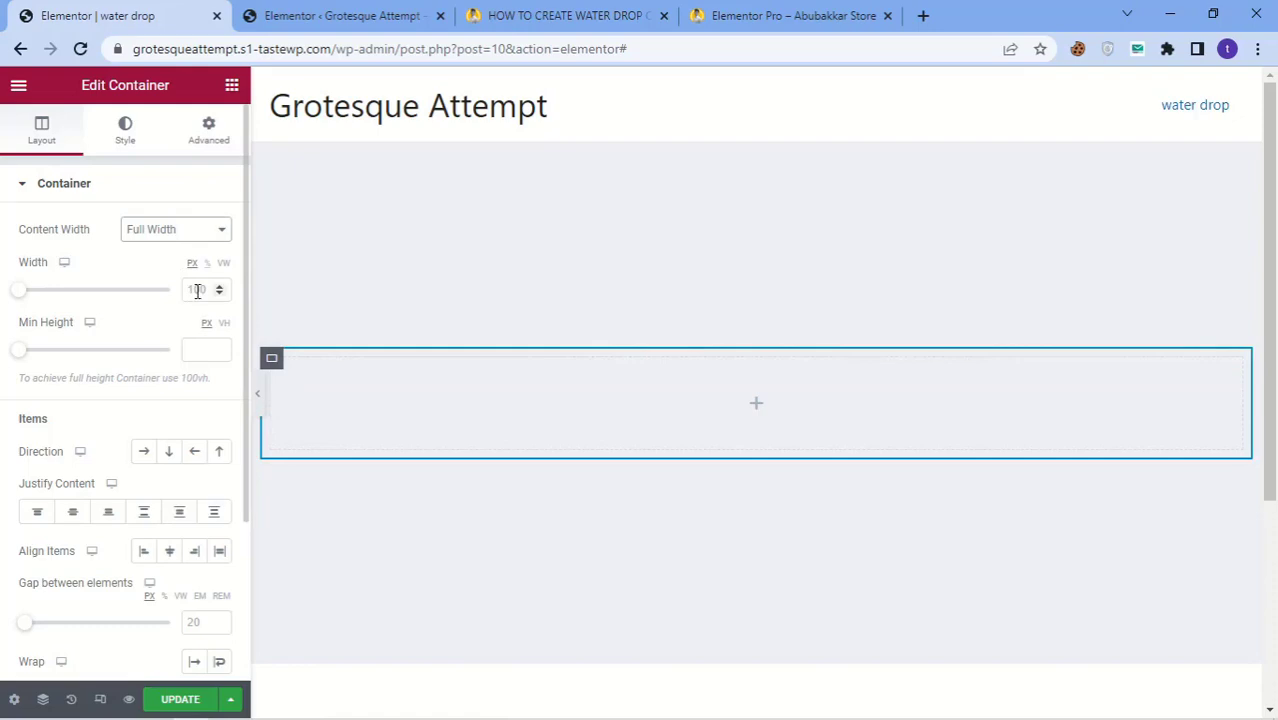
Check the inner container's size in the article's guide and set its width and minimum height to 350 px each.
left_click(340, 15)
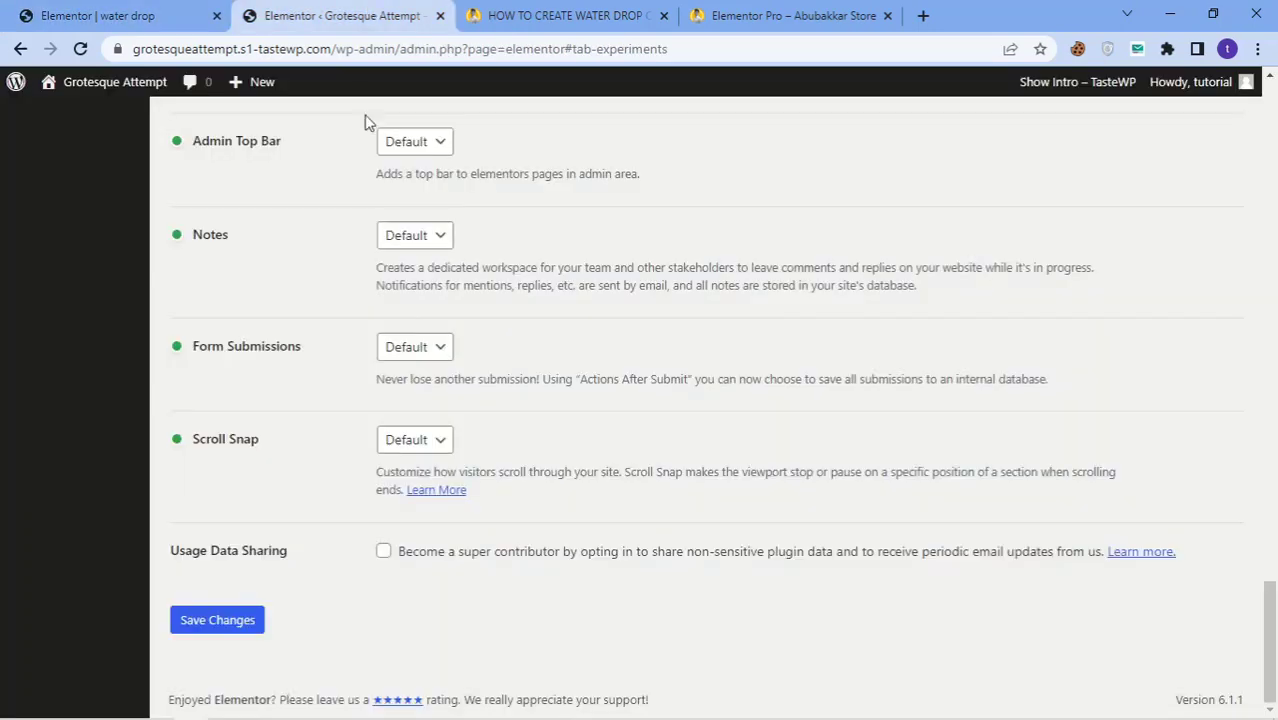
left_click(536, 15)
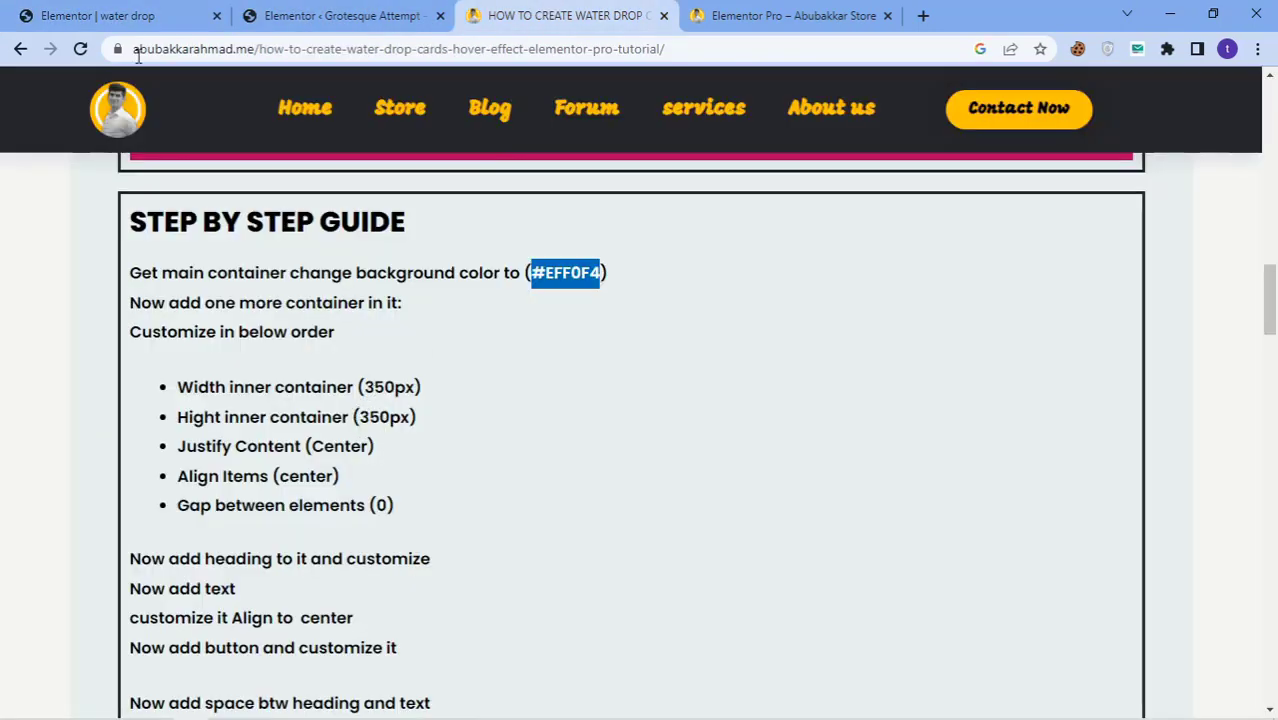
left_click(97, 15)
left_click(200, 290)
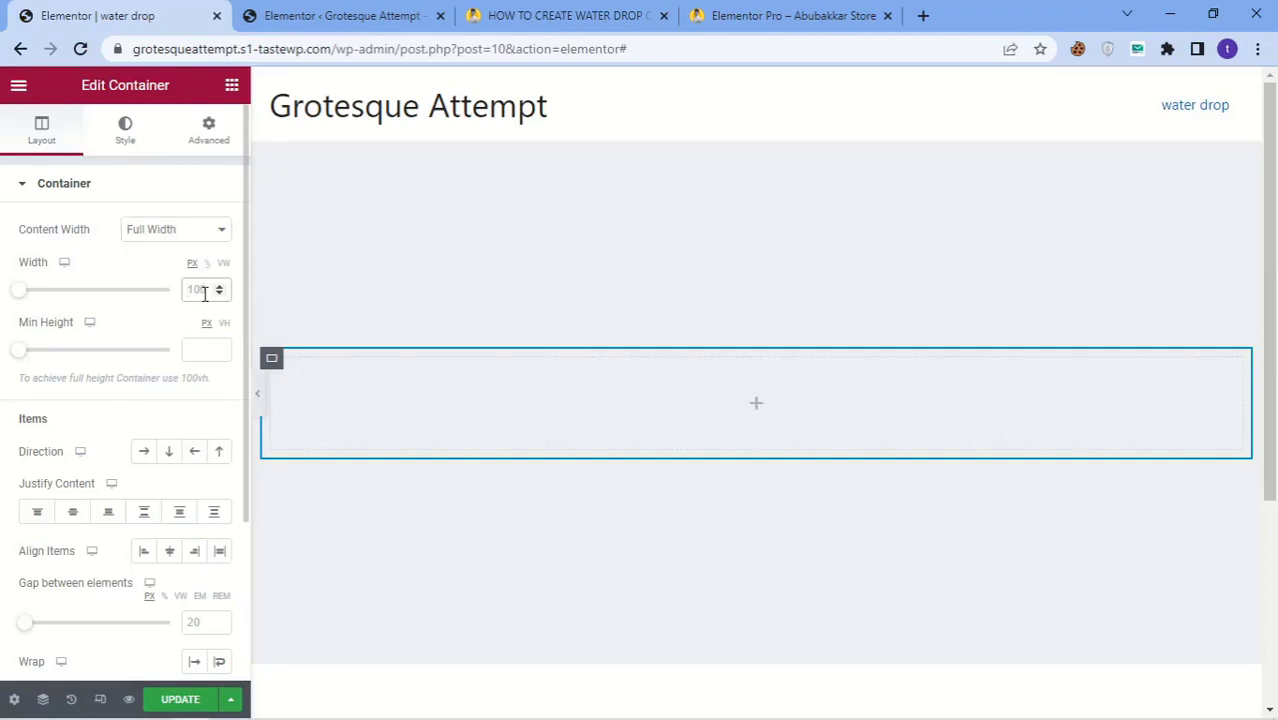
type("350")
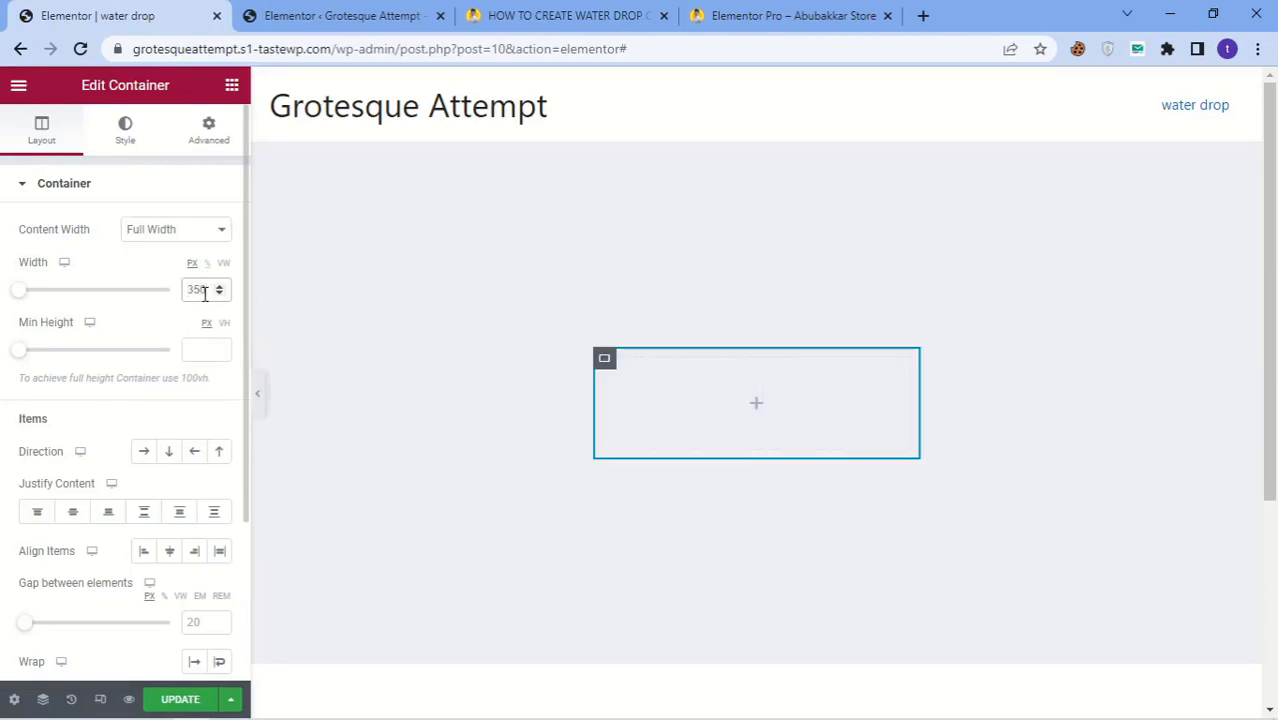
left_click(200, 353)
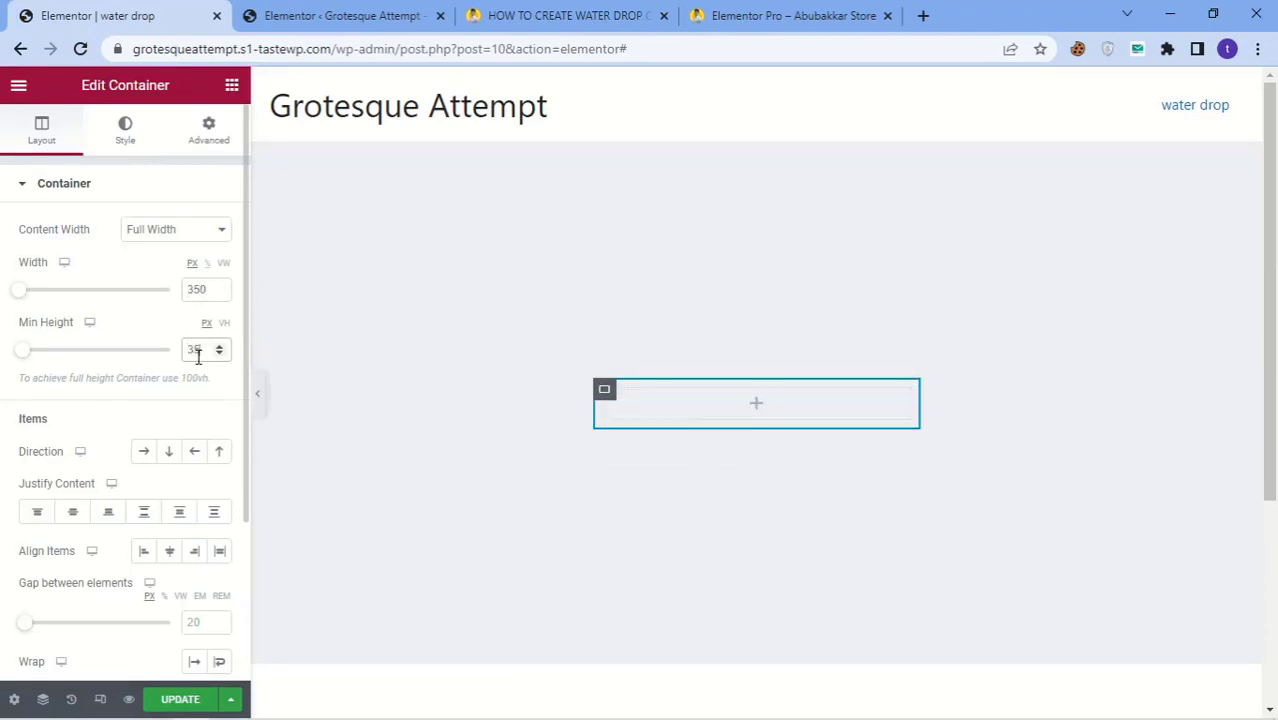
type("350")
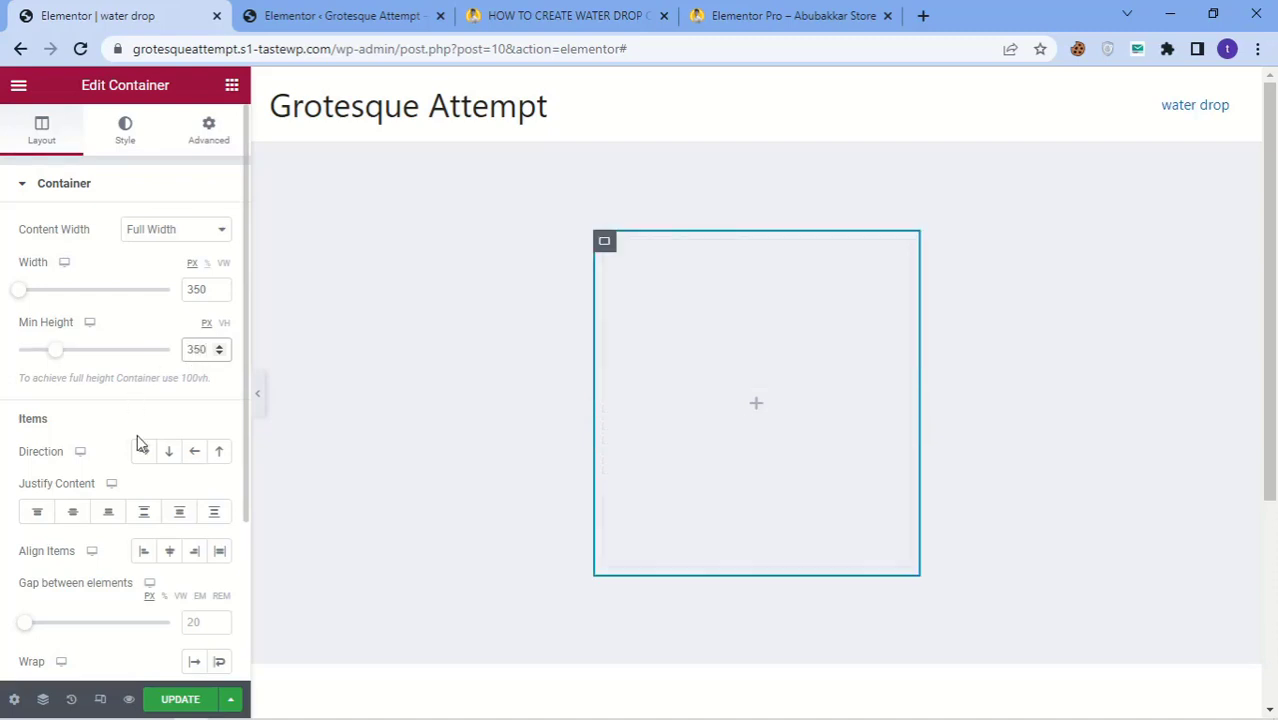
Set the inner container's Justify Content and Align Items to Center and its gap between elements to 0 px.
left_click(74, 513)
left_click(169, 552)
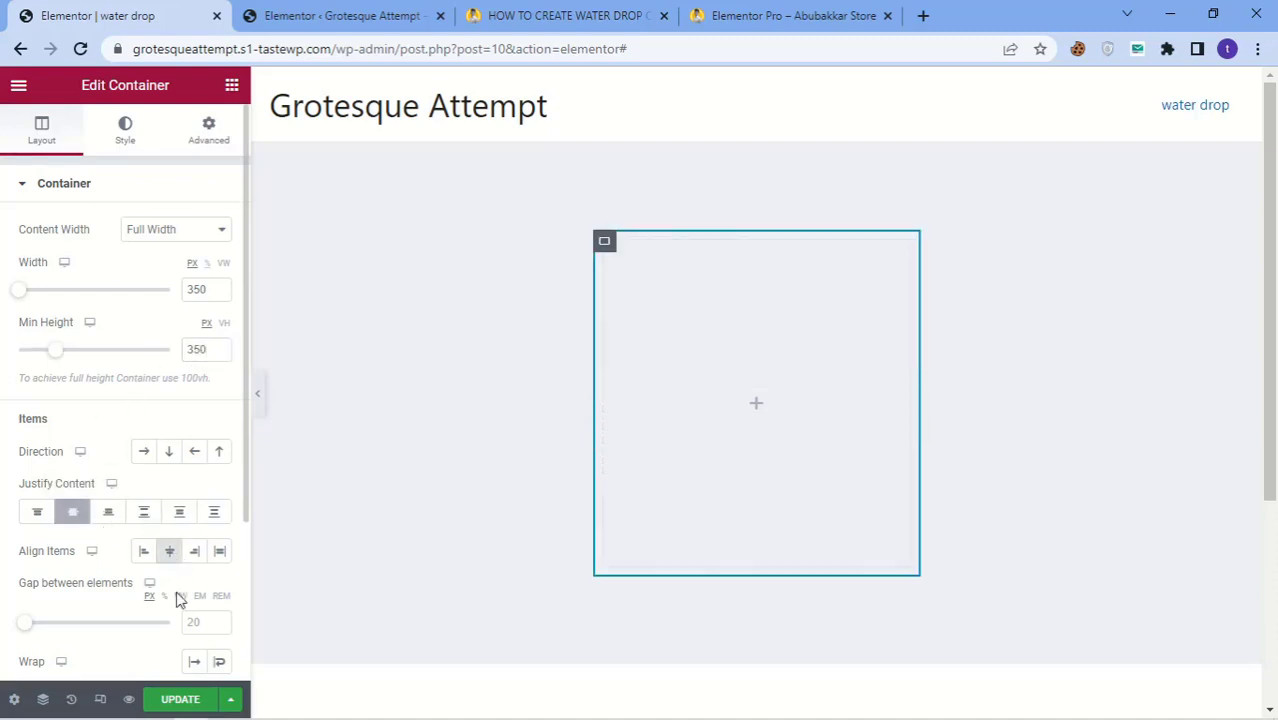
left_click(198, 628)
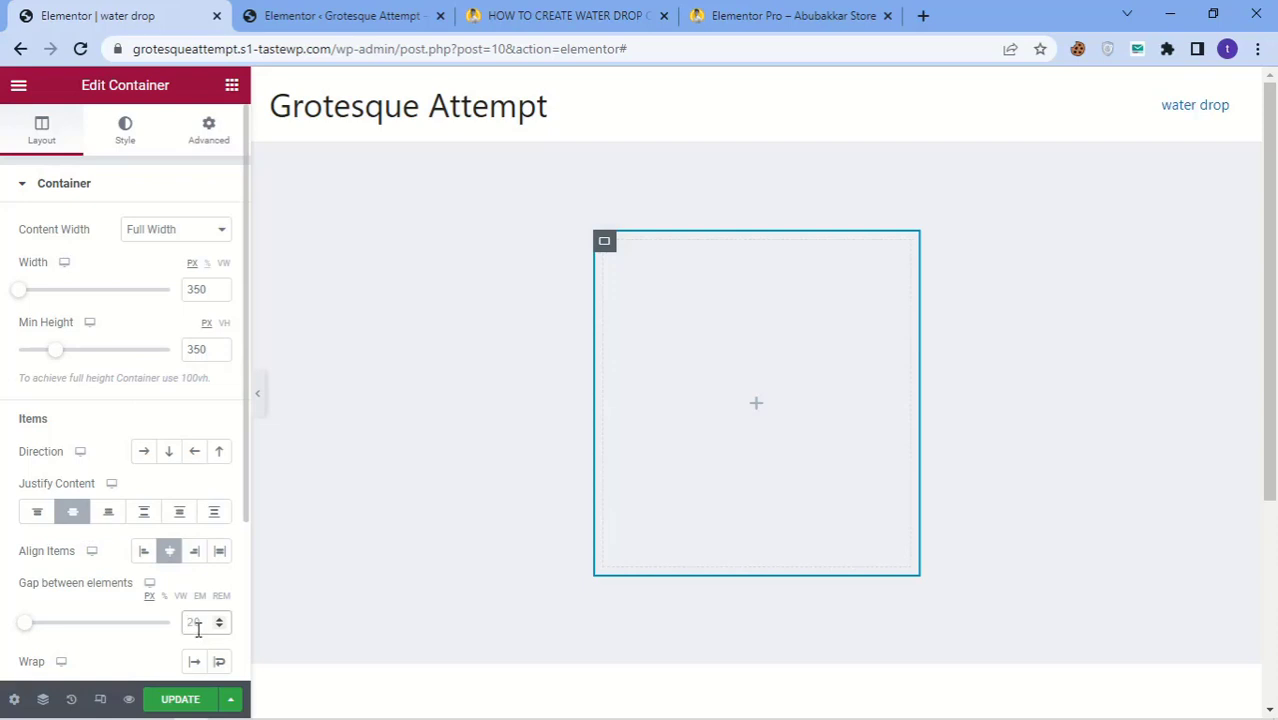
scroll(198, 626, "down", 2)
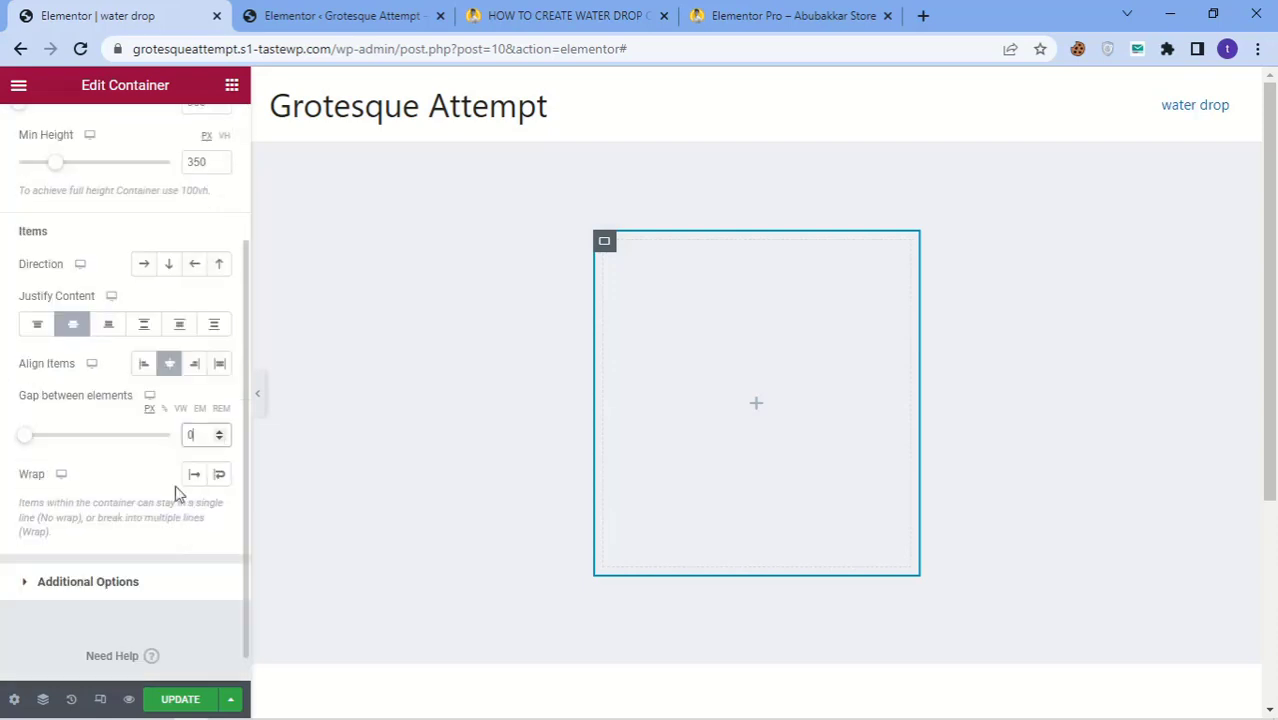
scroll(190, 500, "up", 2)
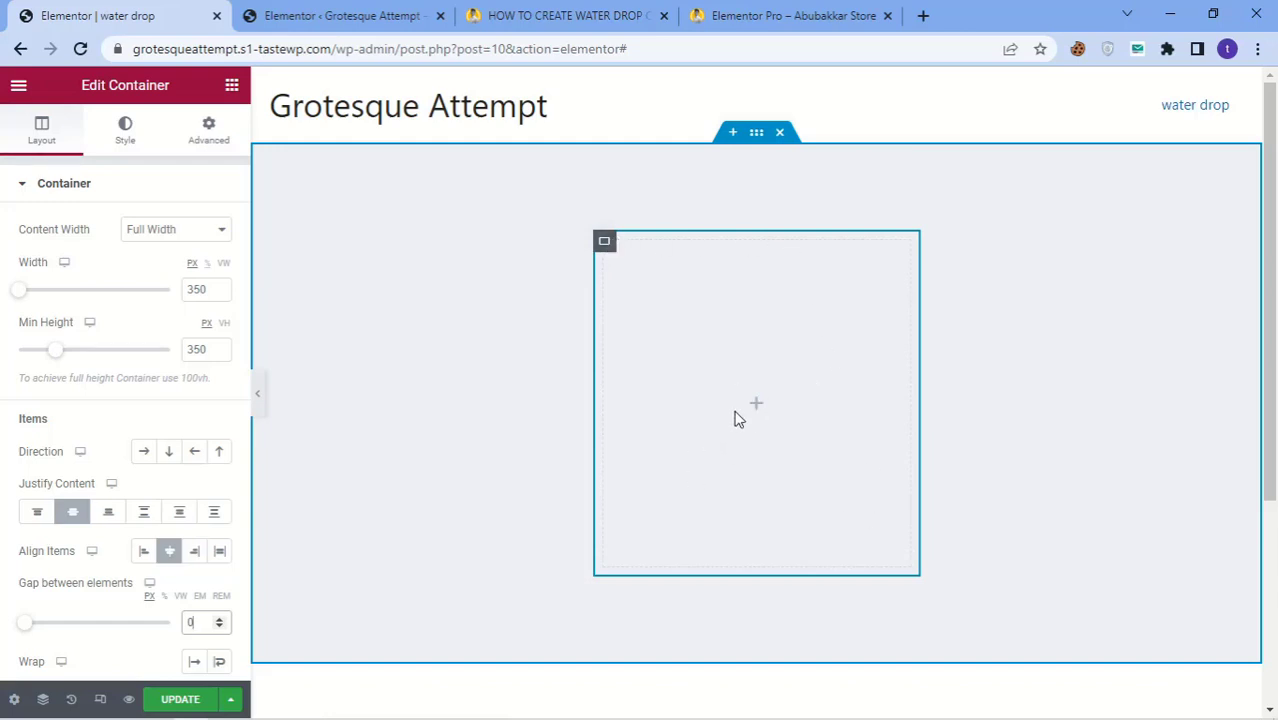
Add a Heading widget to the inner container and change its title to 11.
left_click(231, 88)
left_click_drag(64, 437, 722, 380)
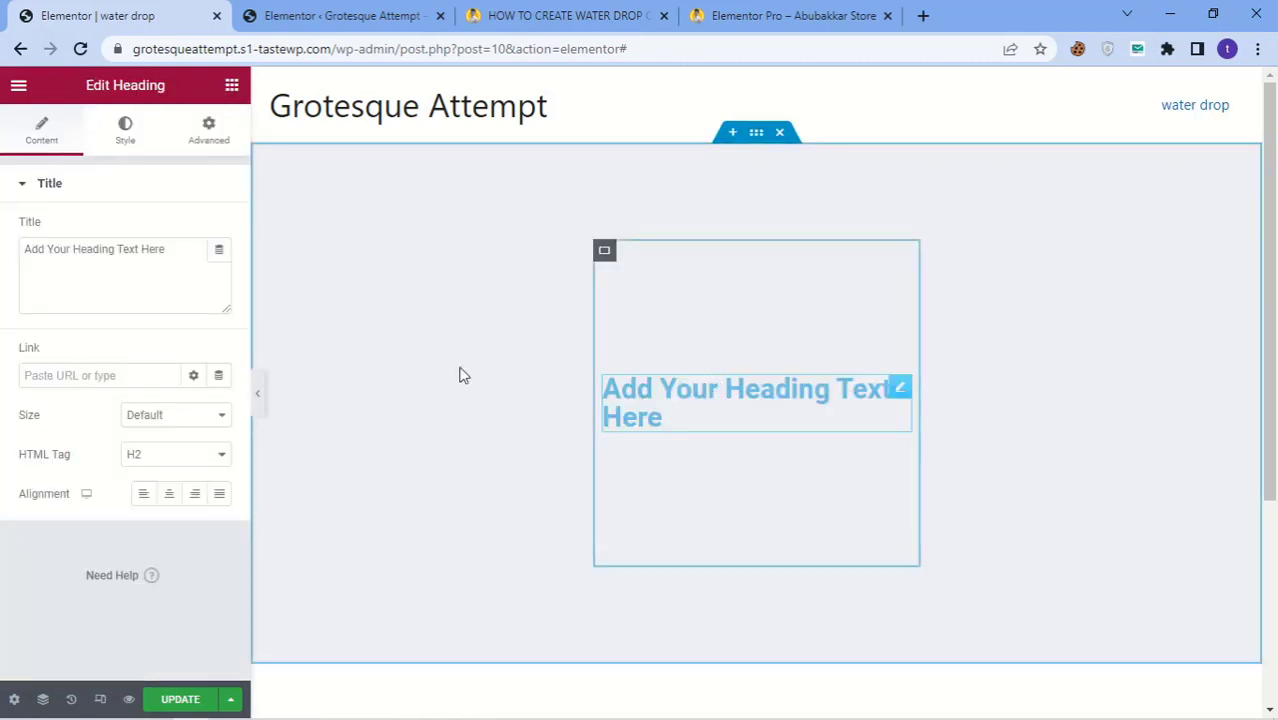
left_click_drag(160, 257, 3, 252)
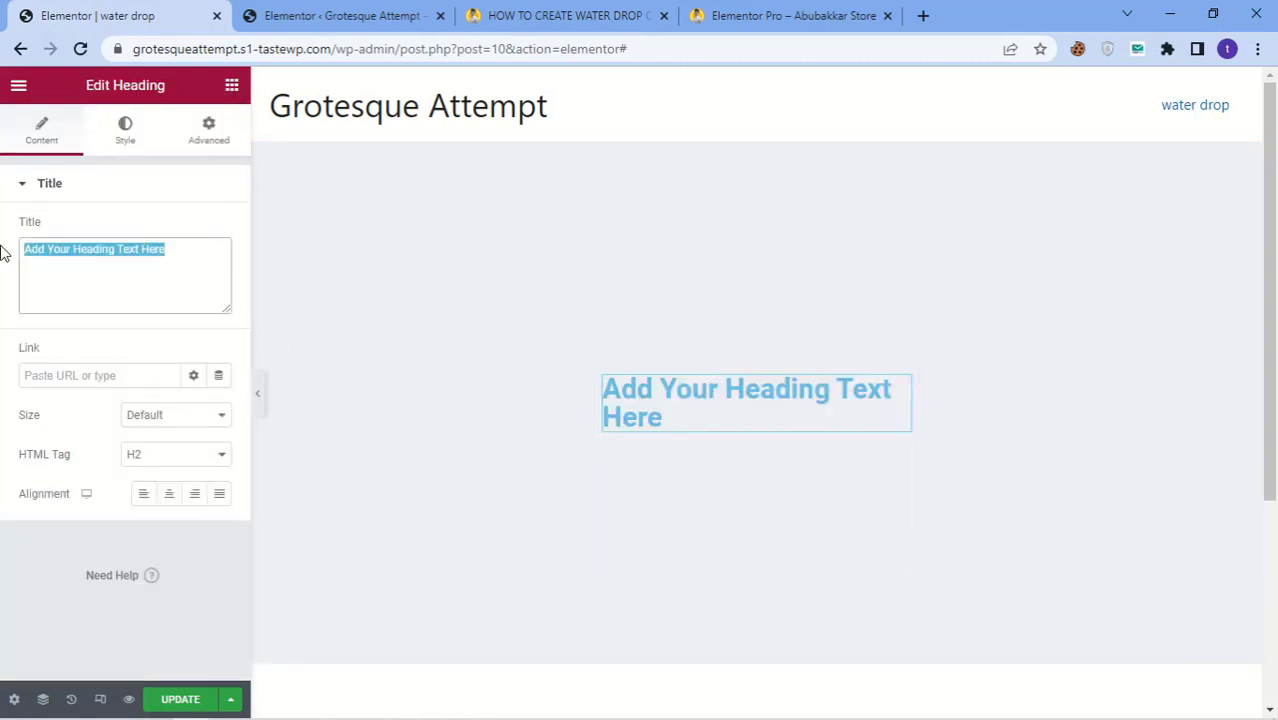
type("11")
Set the heading's text colour to the custom red #EF0B2C.
left_click(125, 130)
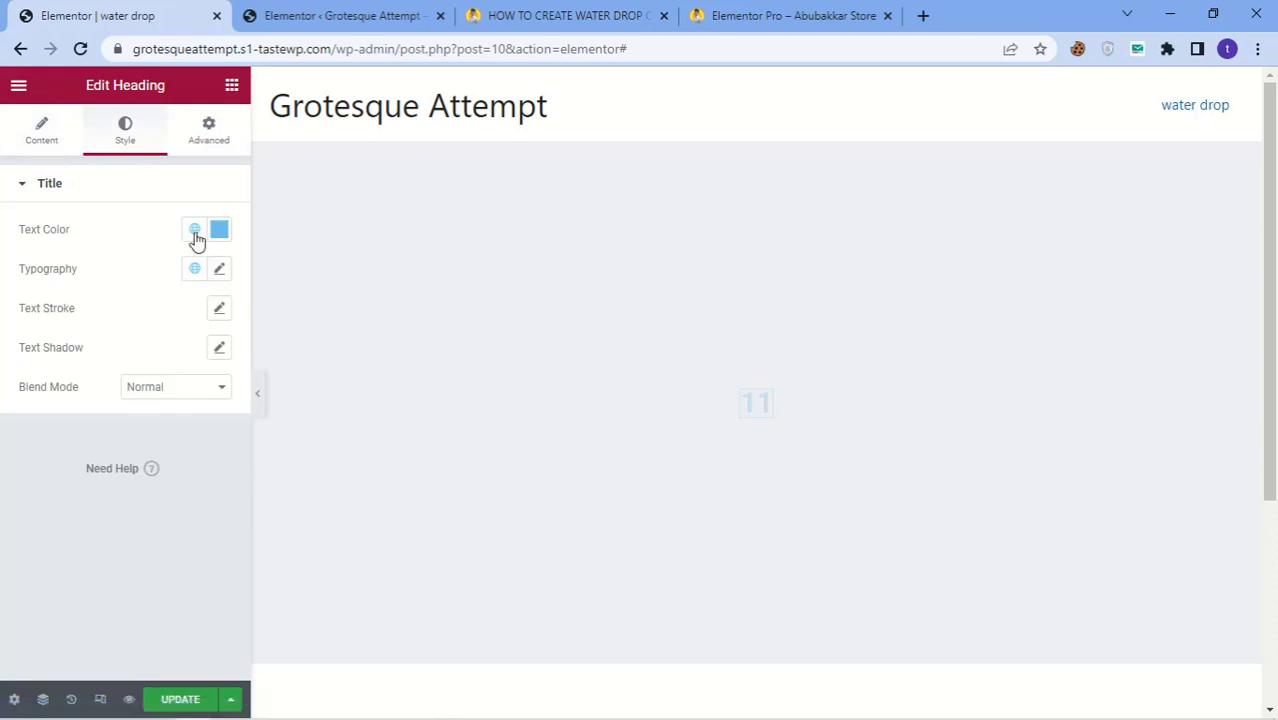
left_click(219, 230)
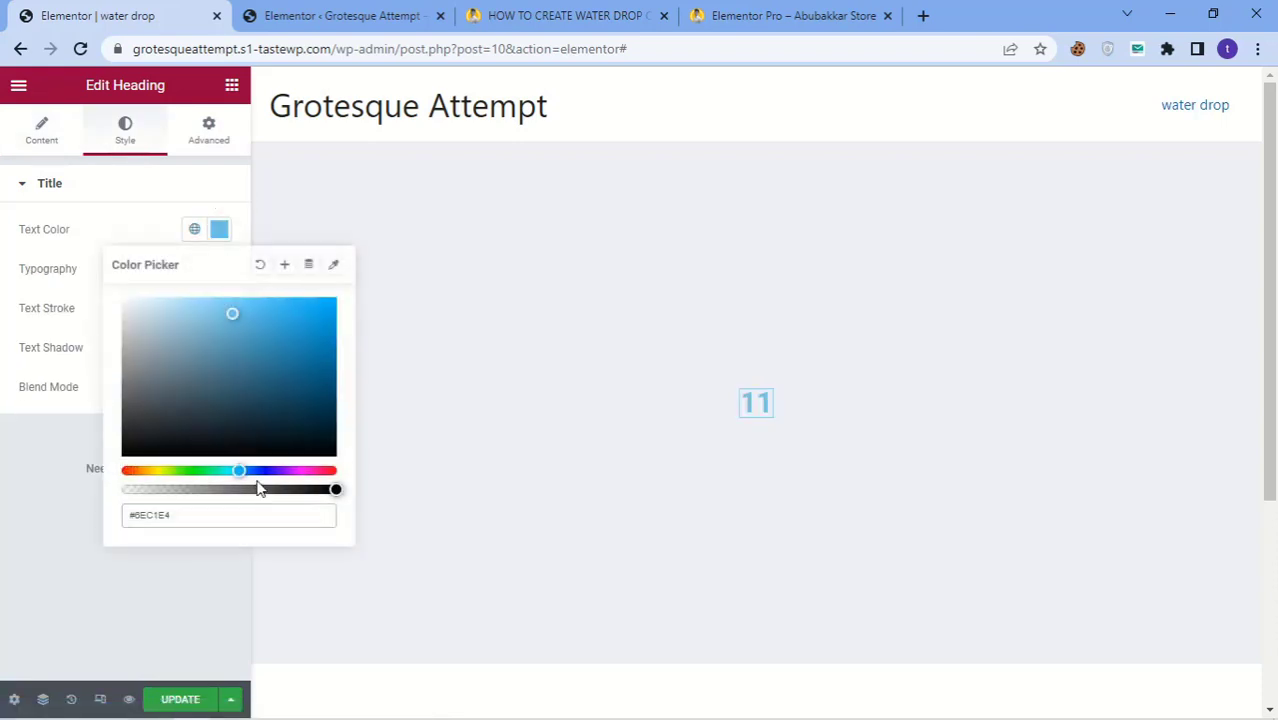
left_click_drag(240, 470, 331, 470)
left_click(320, 316)
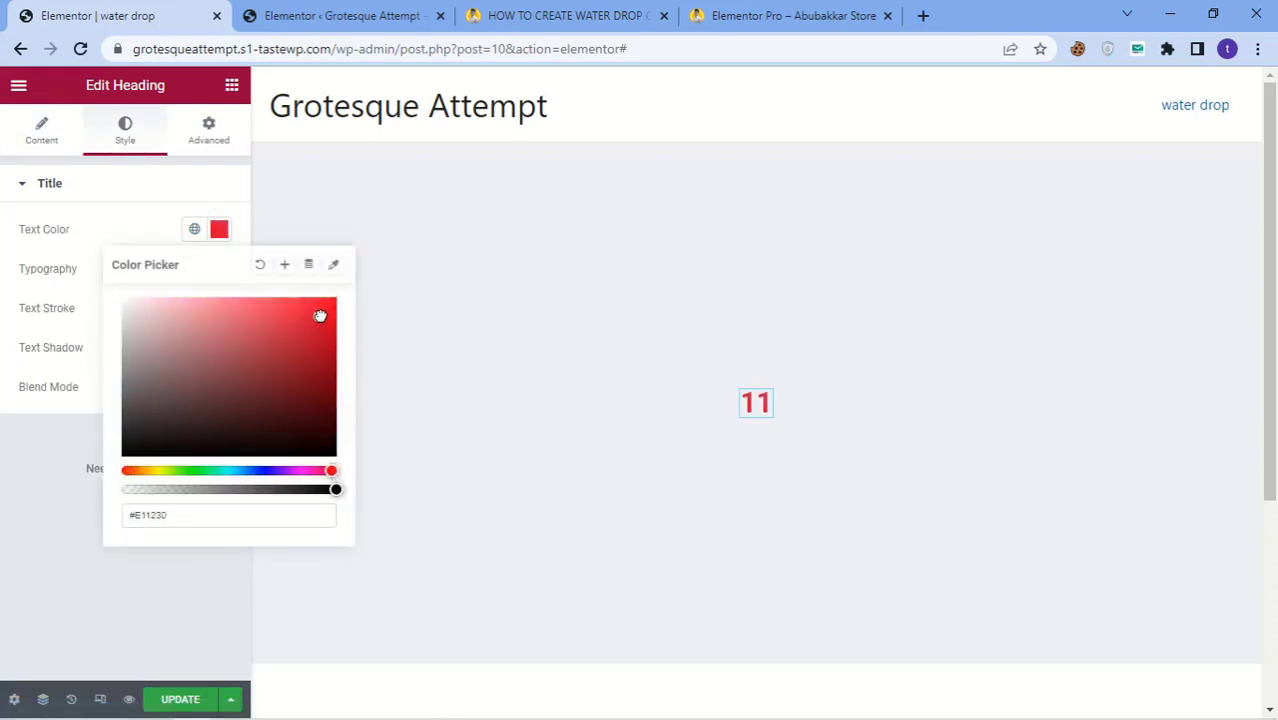
left_click_drag(320, 316, 326, 308)
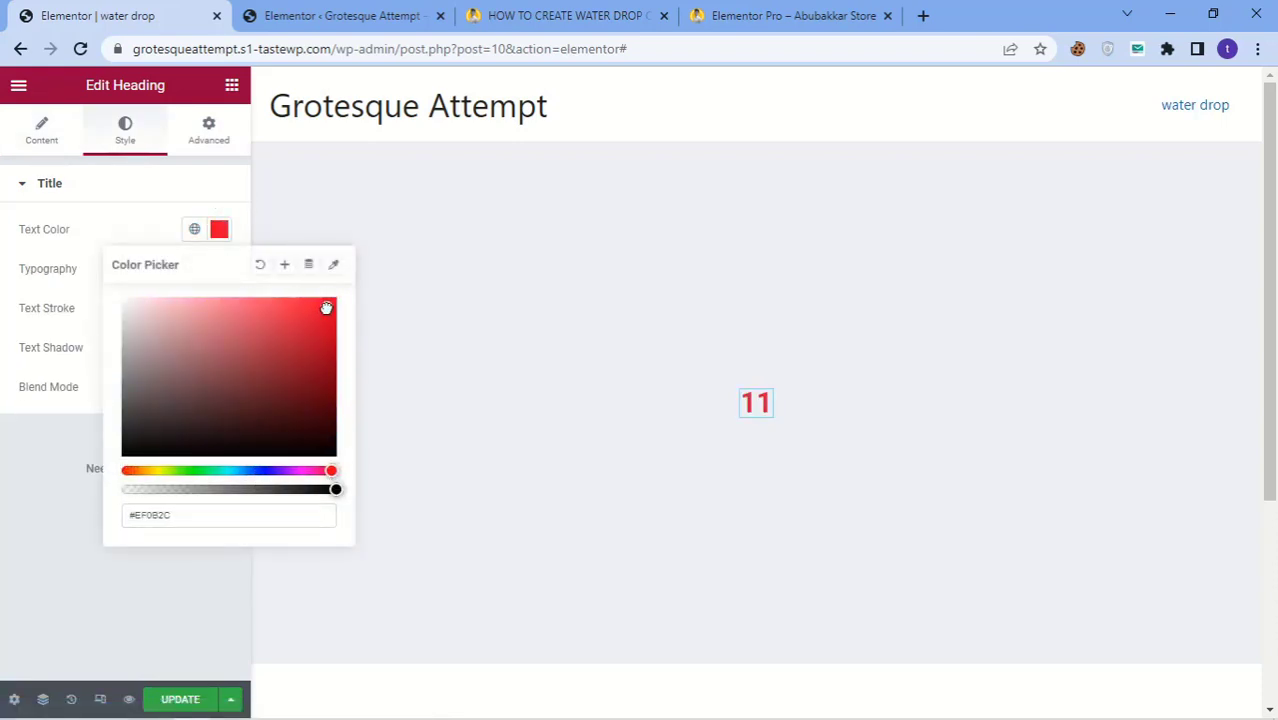
double_click(196, 519)
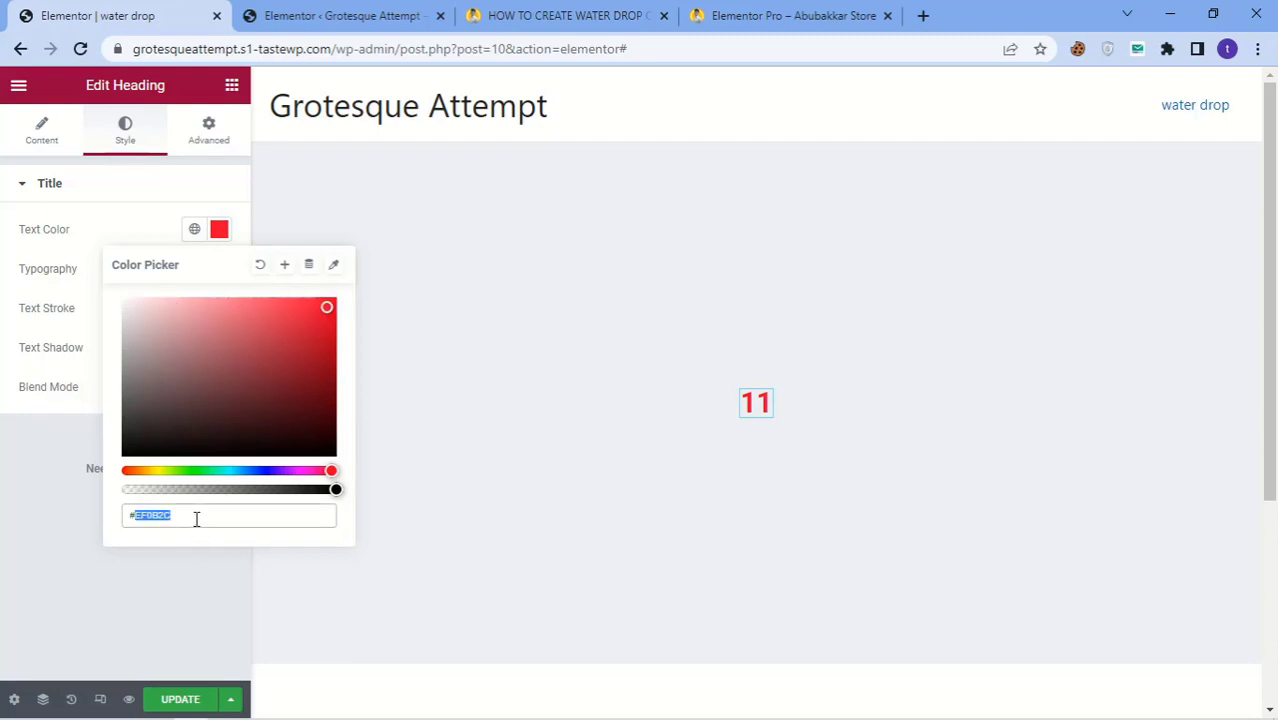
left_click(36, 541)
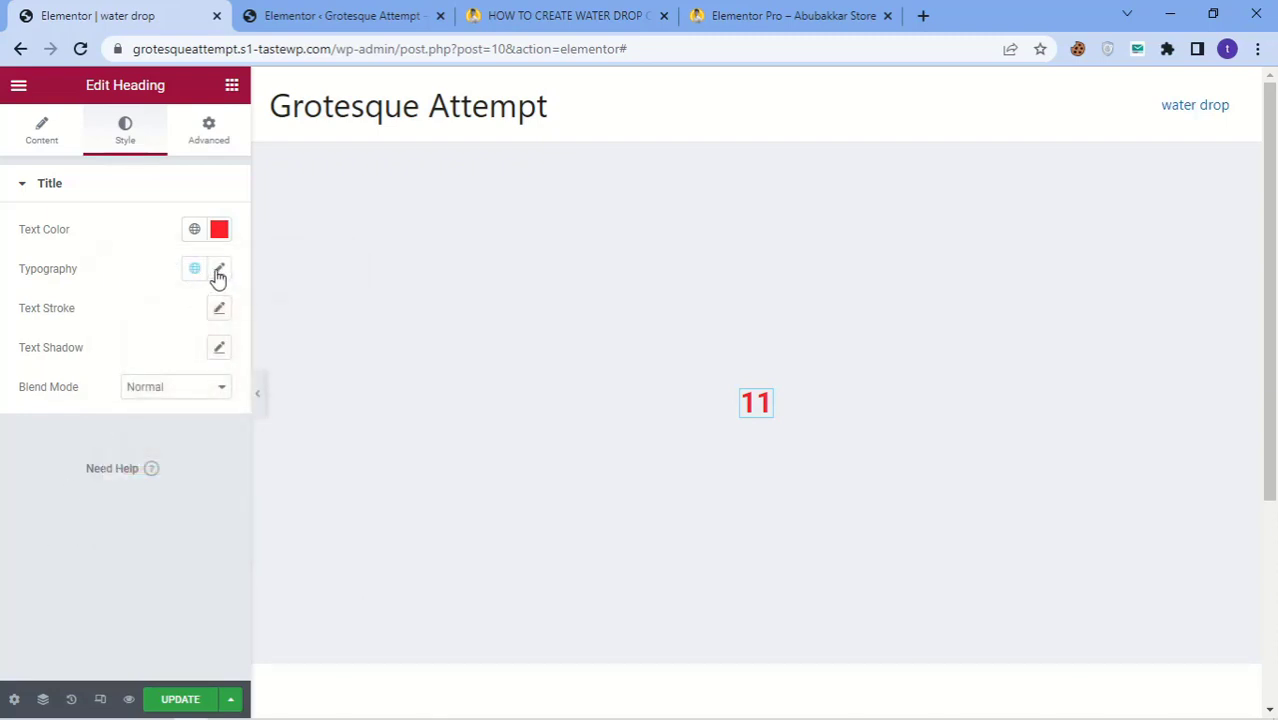
Set the heading's typography to the Poppins family with Extra Bold weight.
left_click(219, 272)
left_click(166, 358)
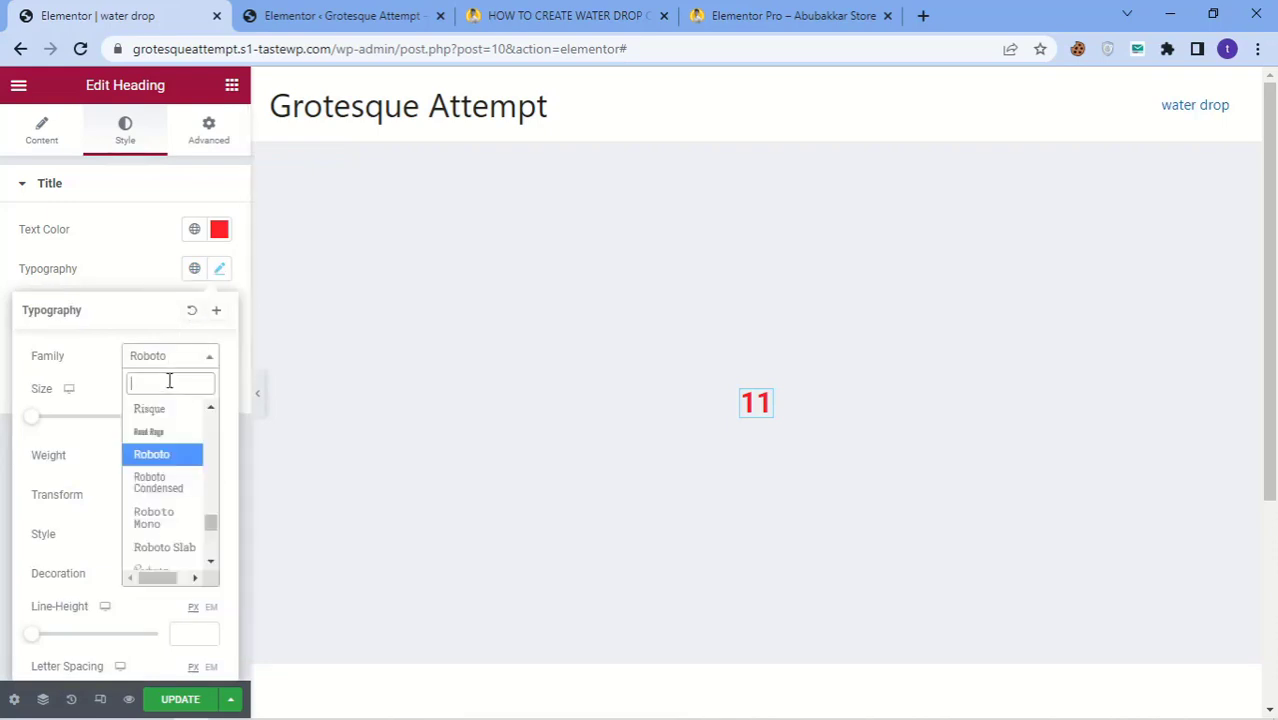
type("pop")
left_click(163, 542)
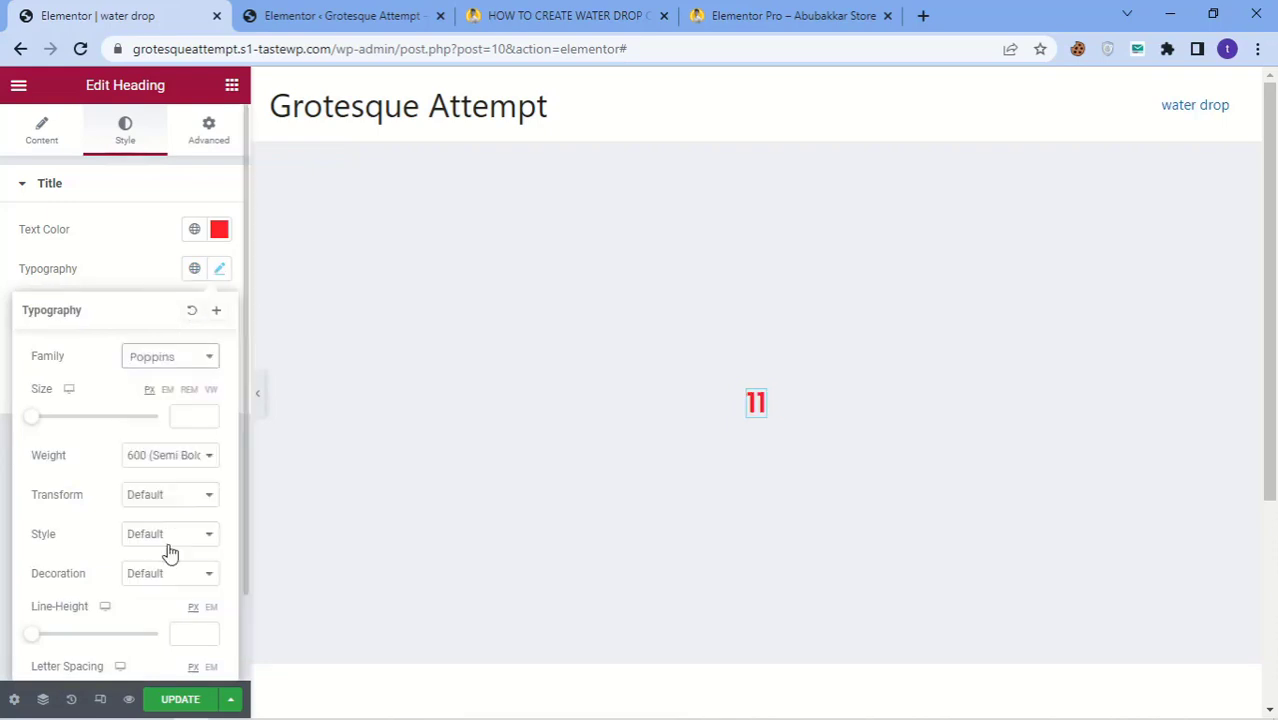
left_click(168, 456)
left_click(157, 578)
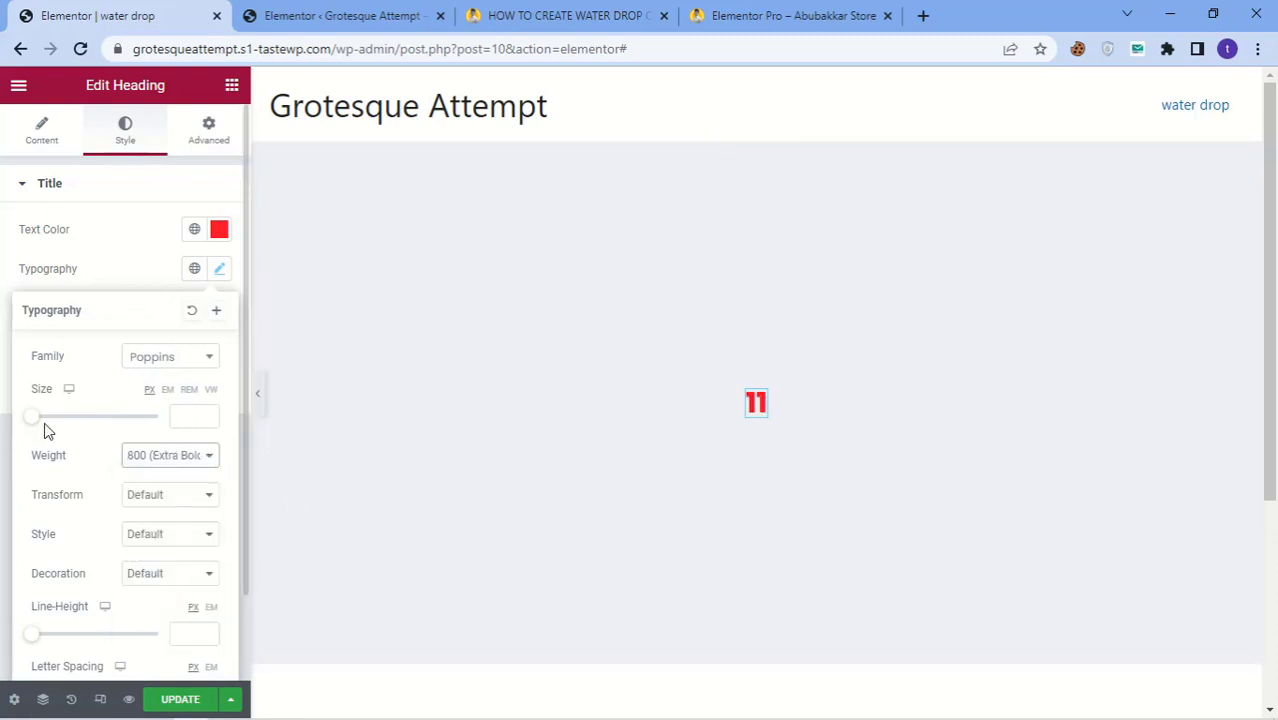
left_click_drag(36, 425, 57, 425)
left_click(128, 276)
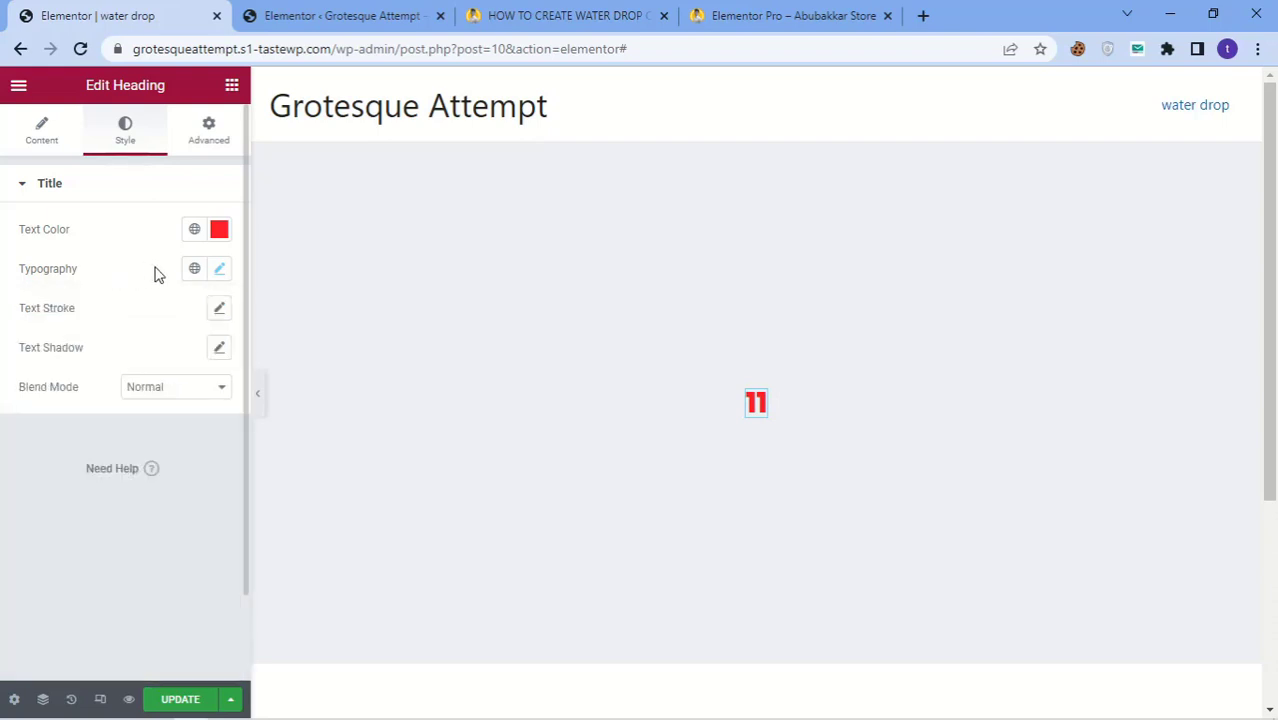
Add a Text Editor widget to the inner container and place it below the 11 heading.
left_click(230, 87)
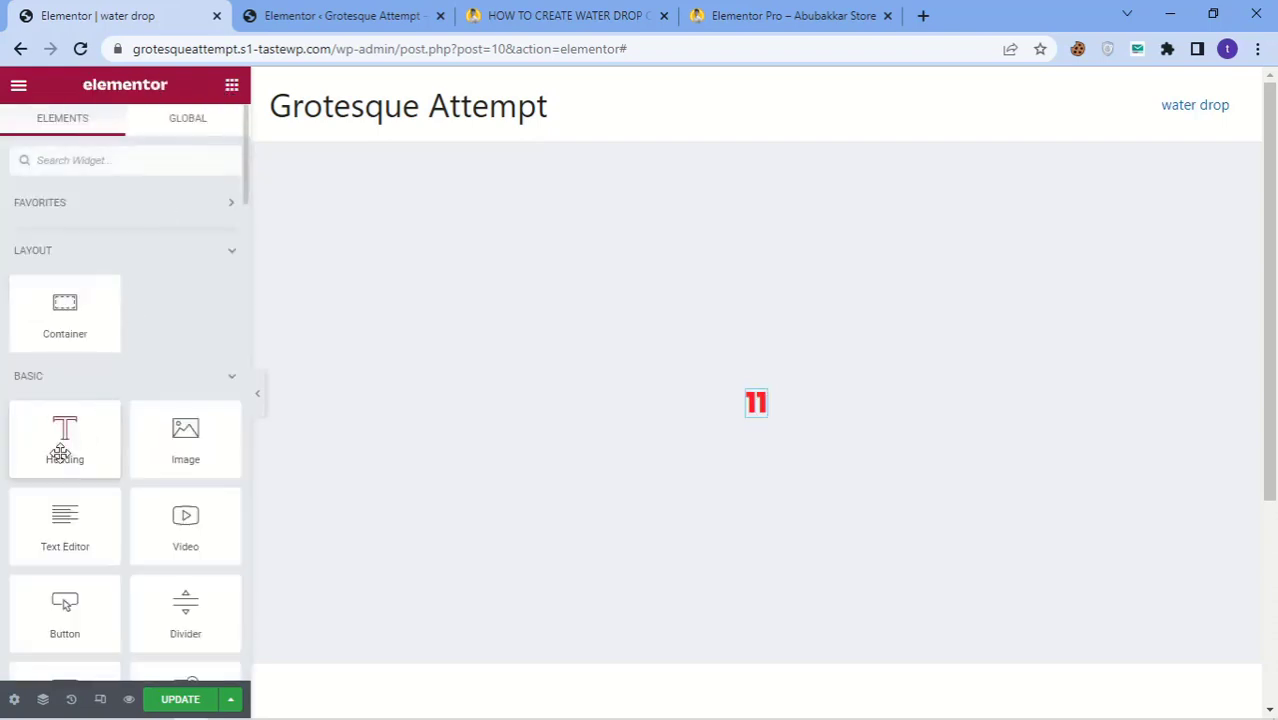
left_click_drag(64, 518, 753, 398)
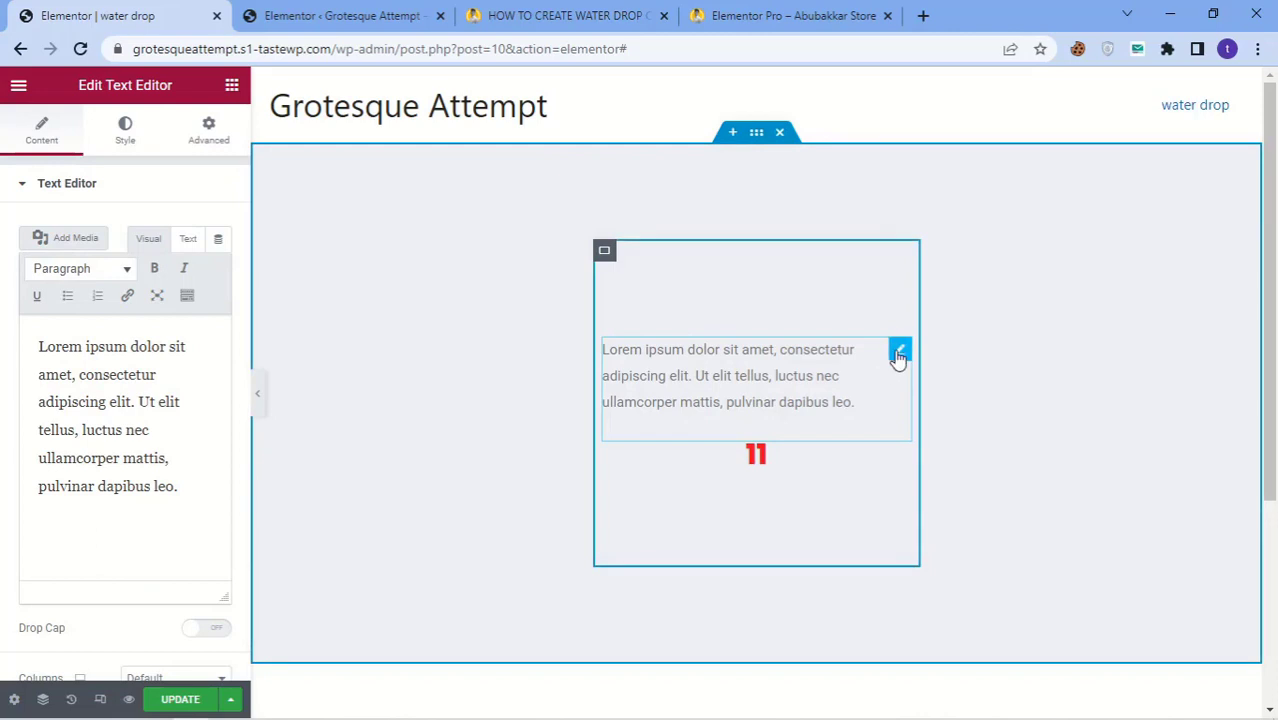
left_click_drag(895, 349, 812, 468)
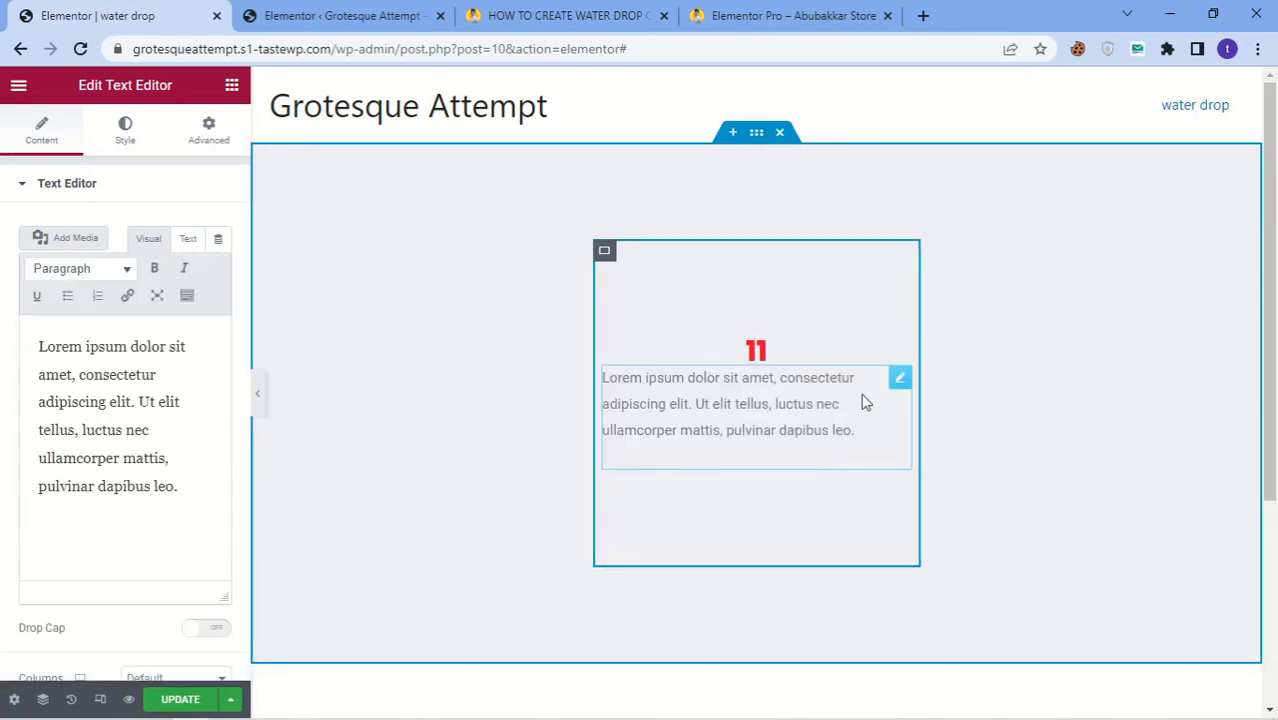
Apply a darker grey global colour to the Lorem ipsum paragraph's text.
left_click(128, 140)
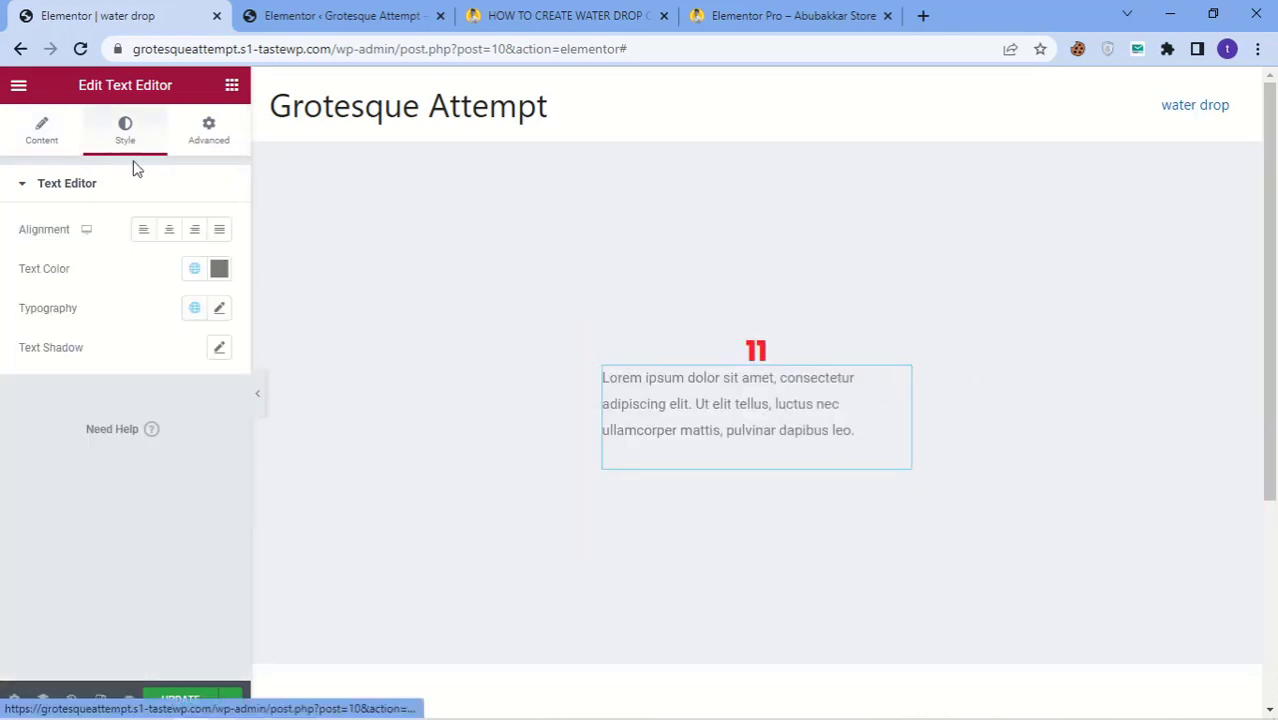
left_click(195, 271)
left_click(91, 550)
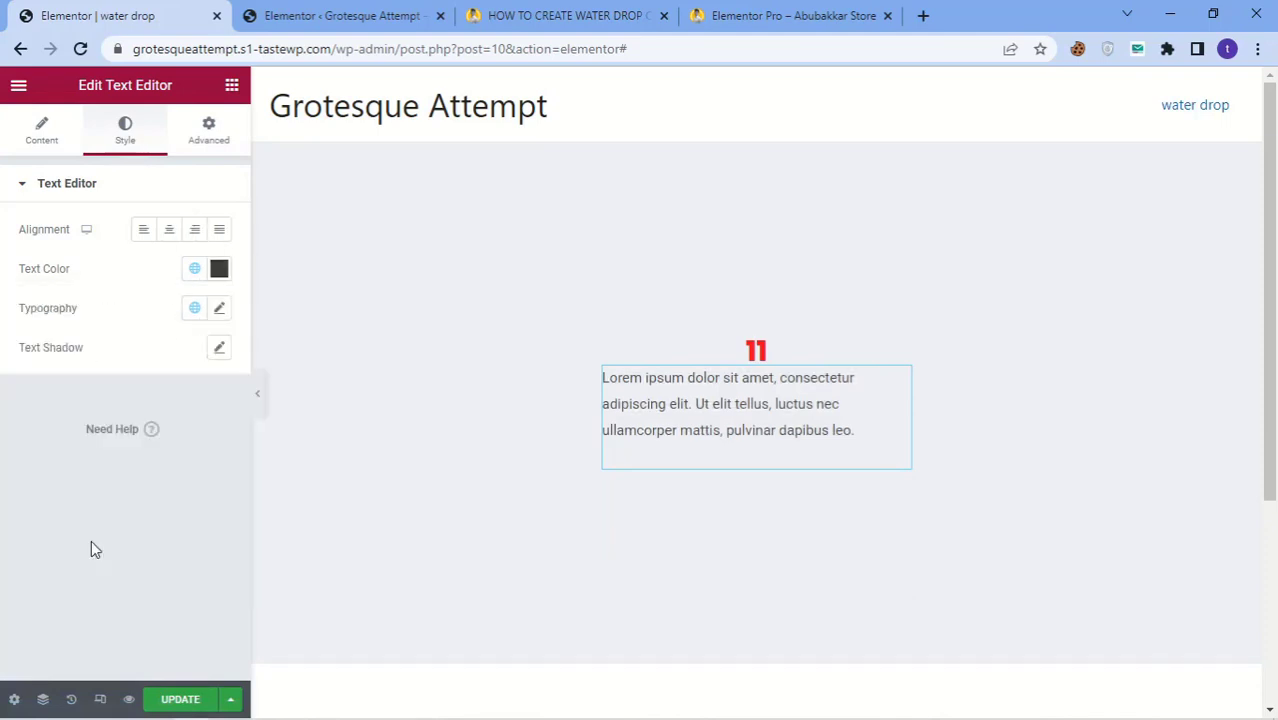
Set the Lorem ipsum paragraph's text colour to the custom black #000000.
left_click(220, 274)
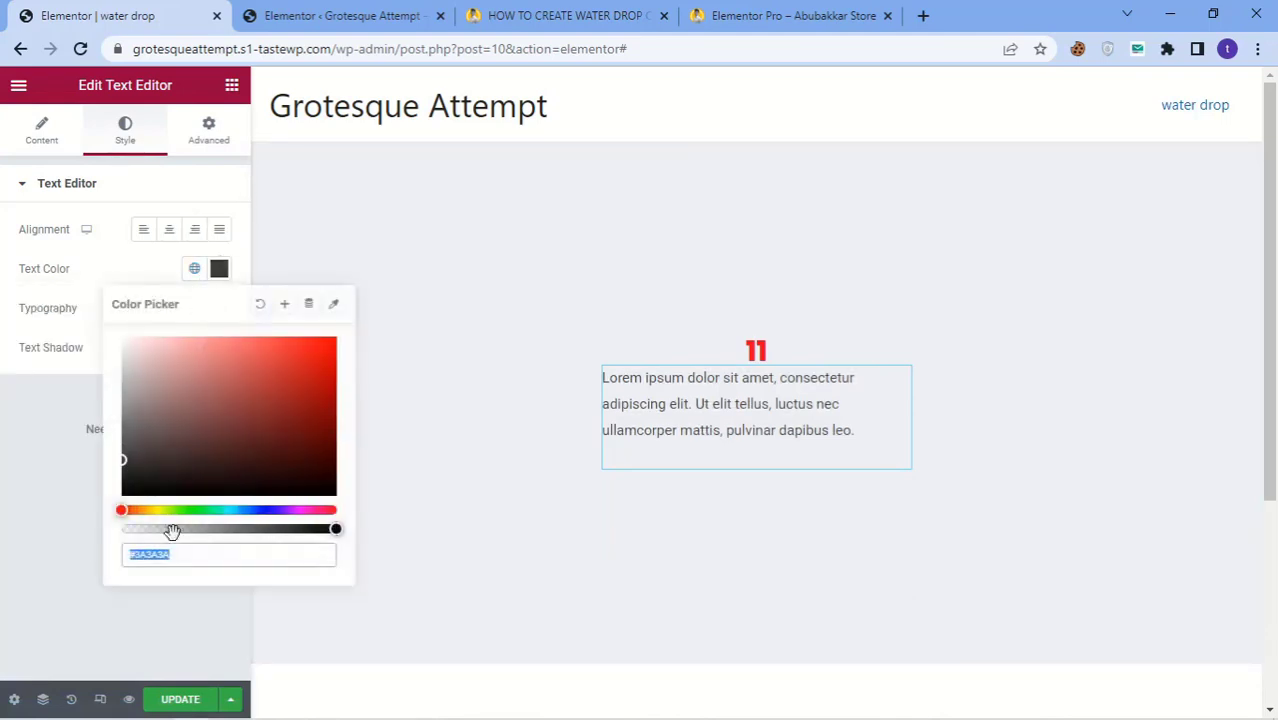
left_click_drag(165, 488, 94, 516)
left_click(74, 466)
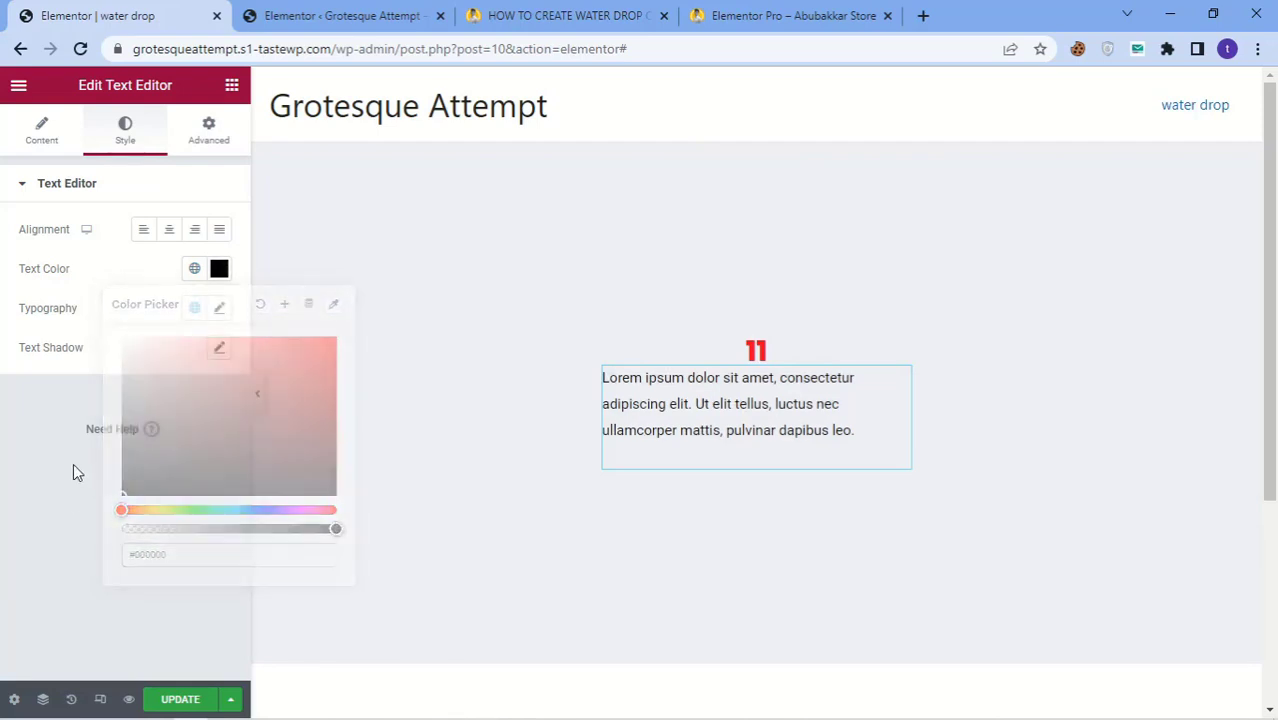
Set the paragraph's typography to the Poppins family with 800 (Extra Bold) weight and center-align the text.
left_click(219, 310)
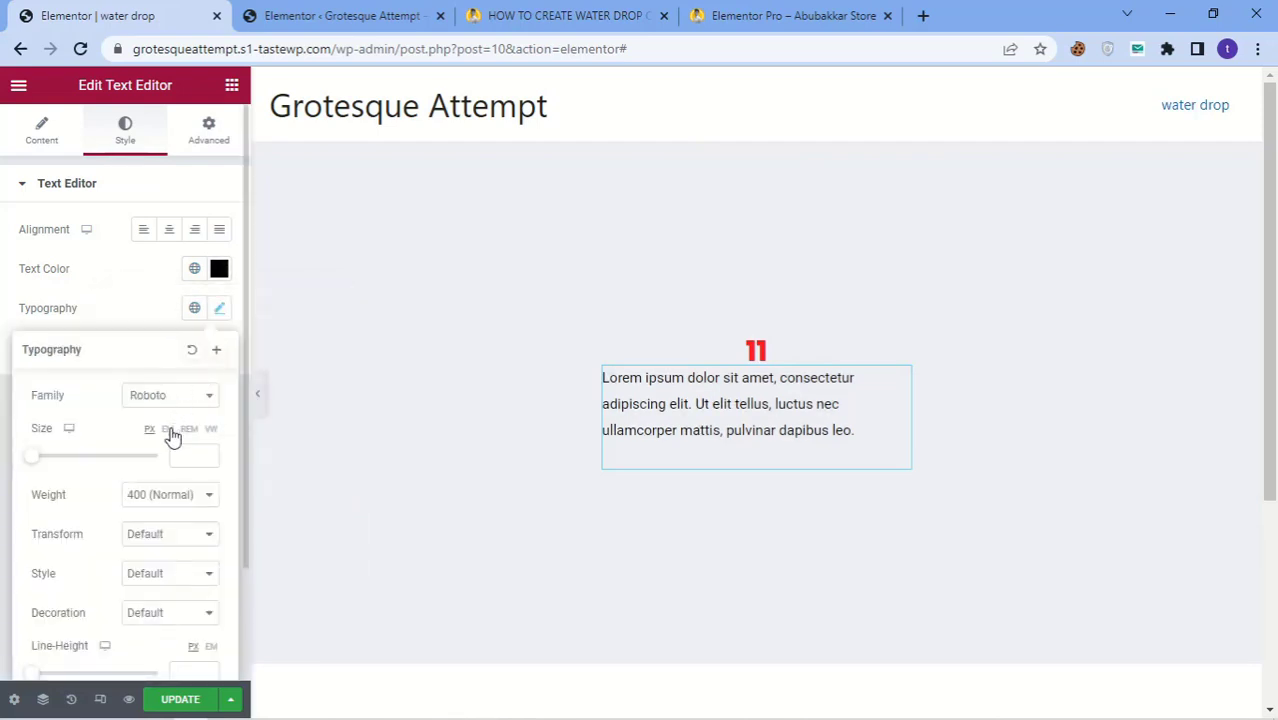
left_click(168, 395)
type("pop")
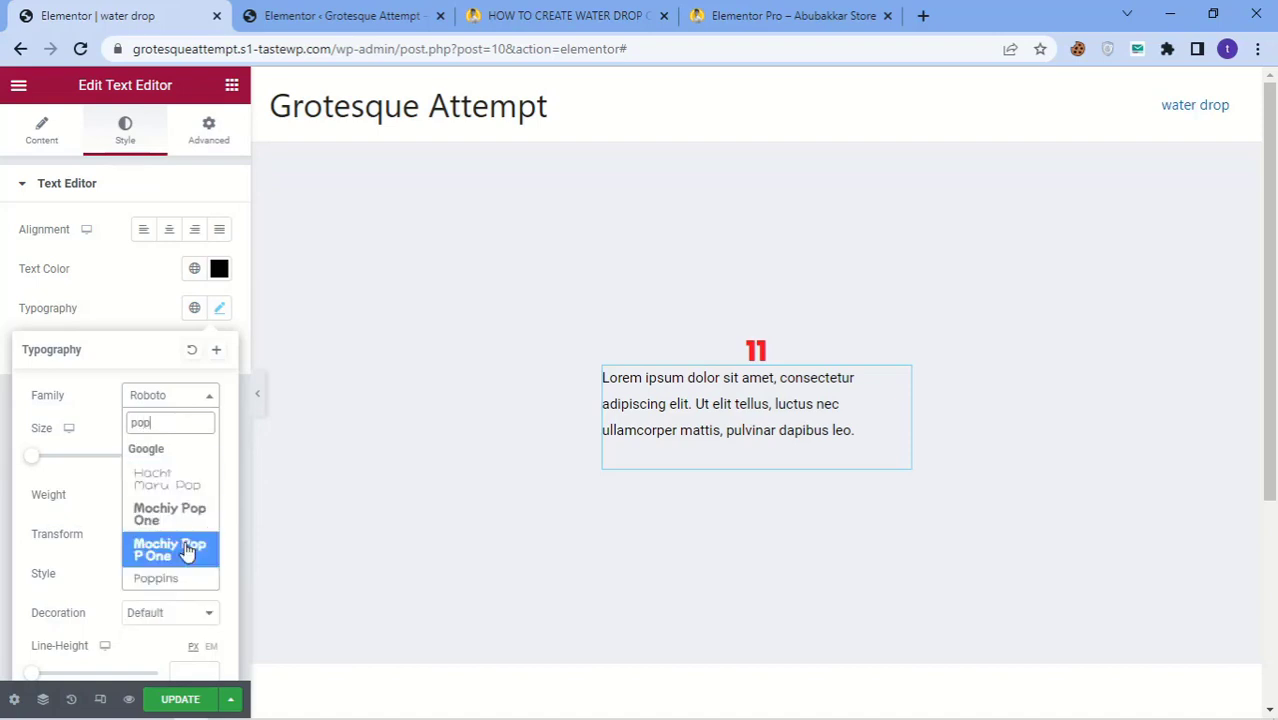
left_click(158, 577)
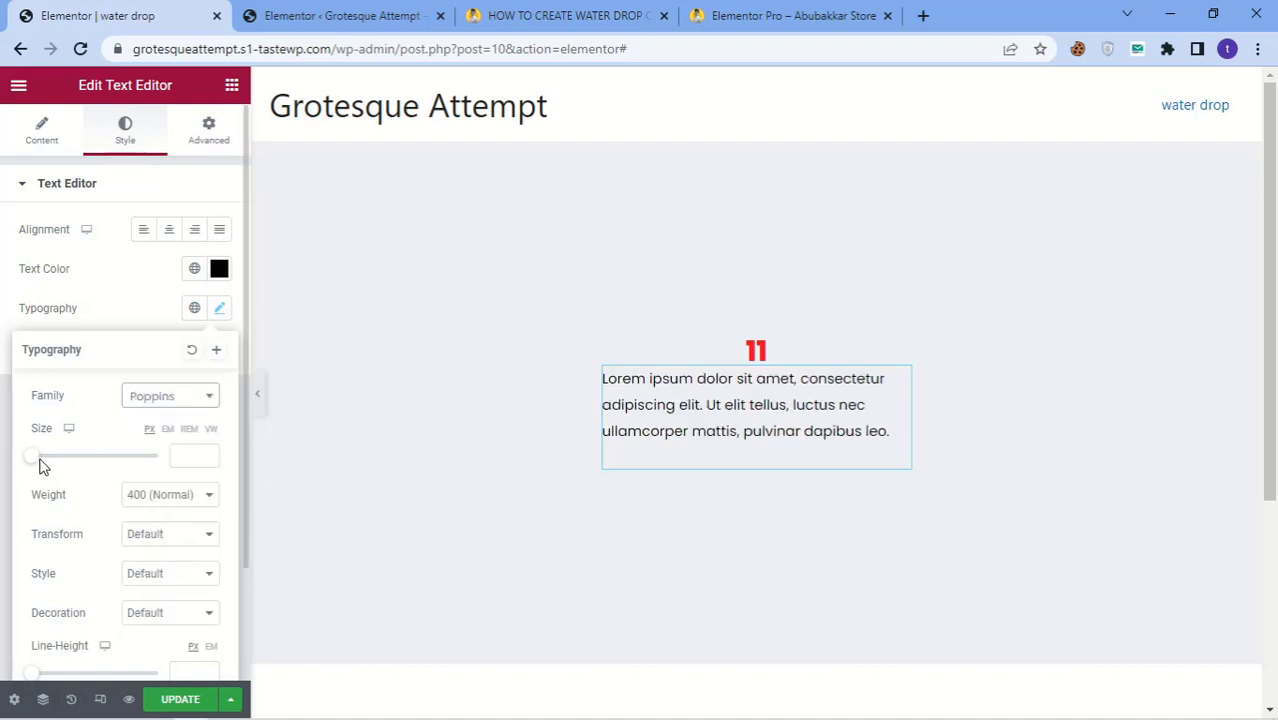
left_click(158, 496)
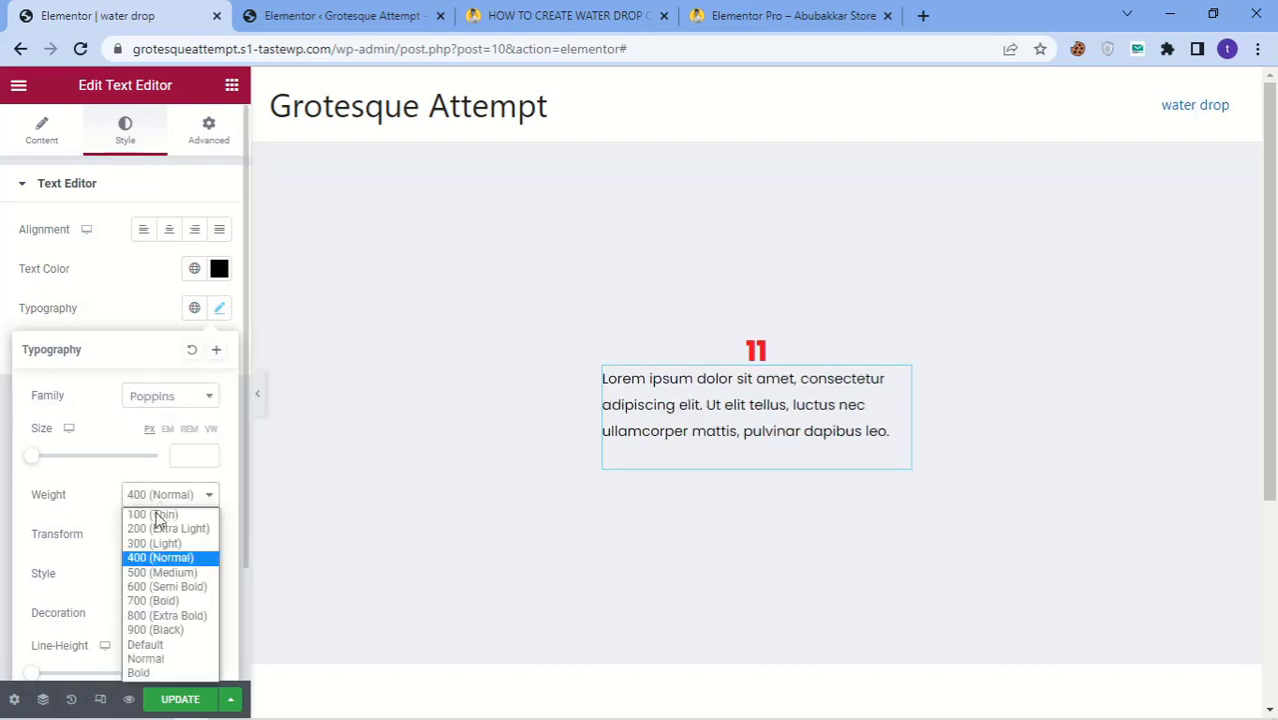
left_click(163, 618)
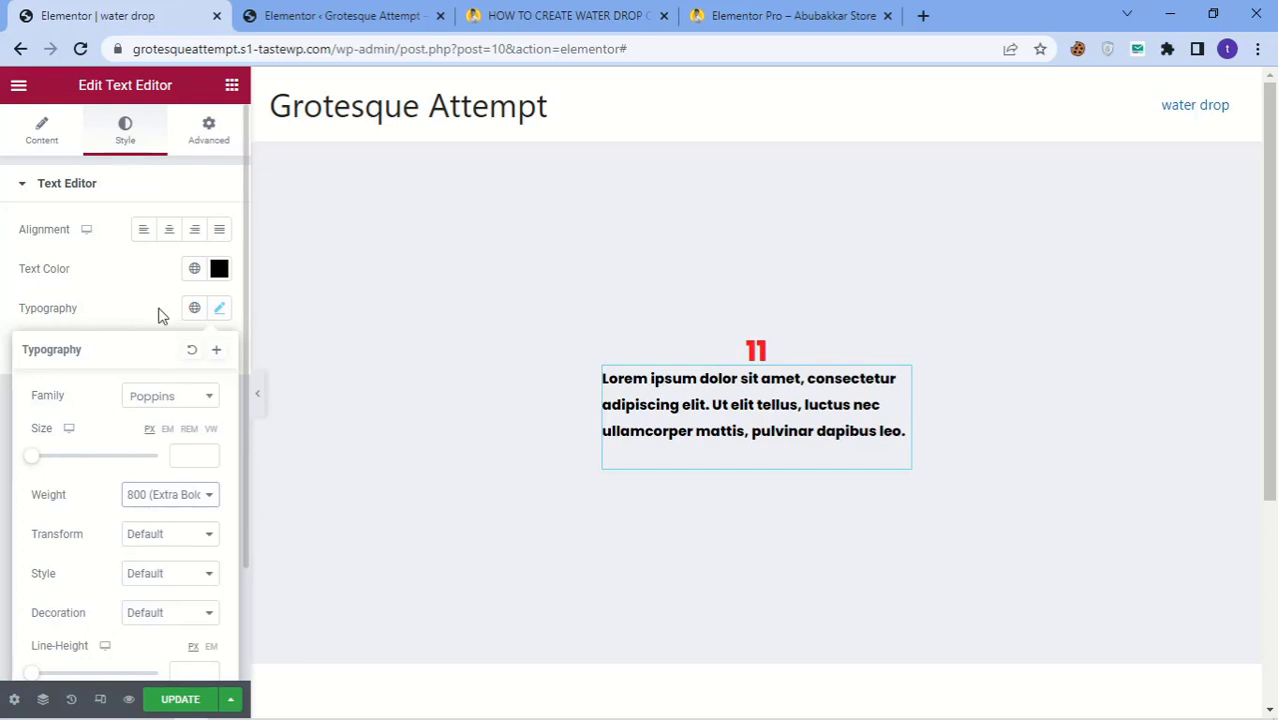
left_click(169, 229)
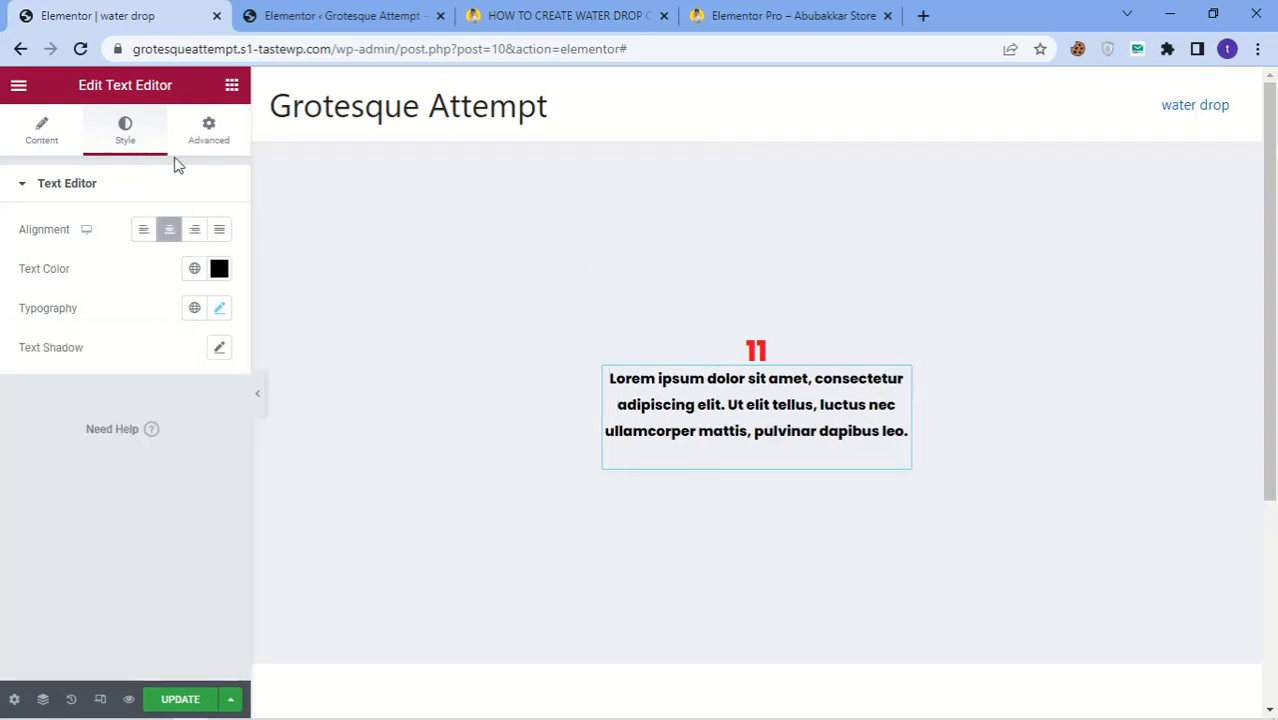
Add a Button widget below the paragraph and set its background colour to the custom red #EF0B2C.
left_click(232, 85)
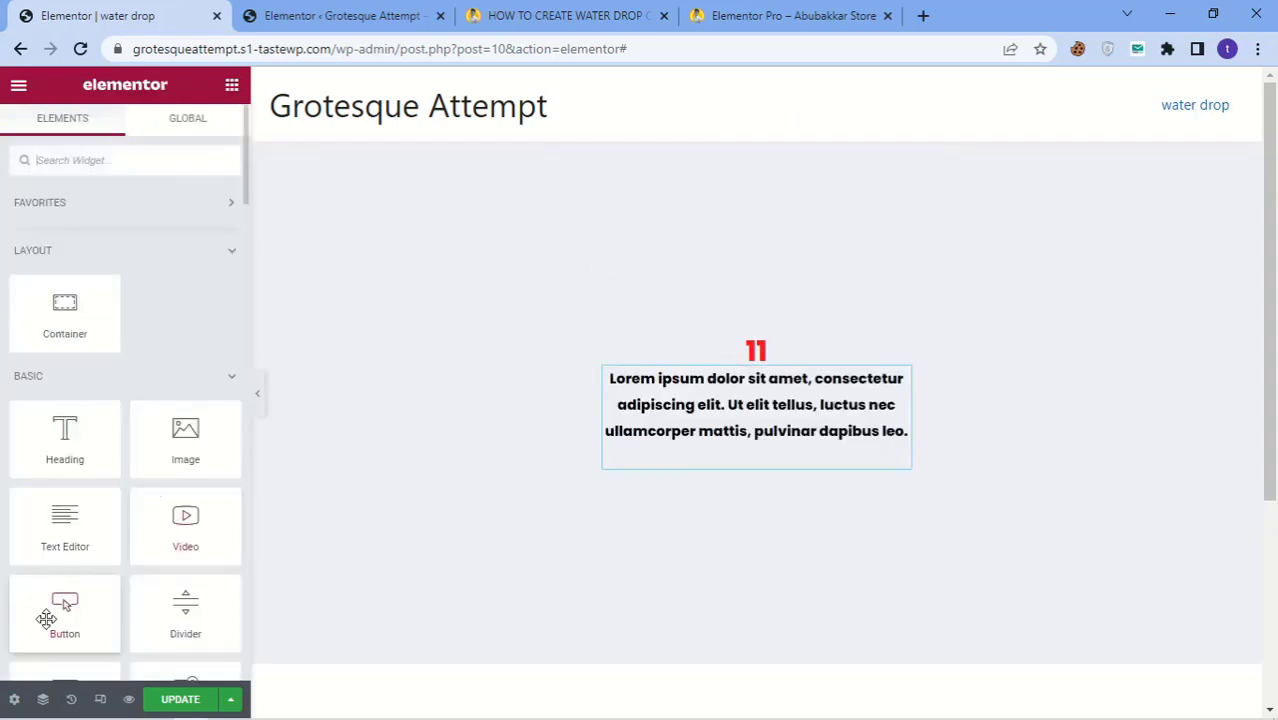
left_click_drag(48, 608, 708, 455)
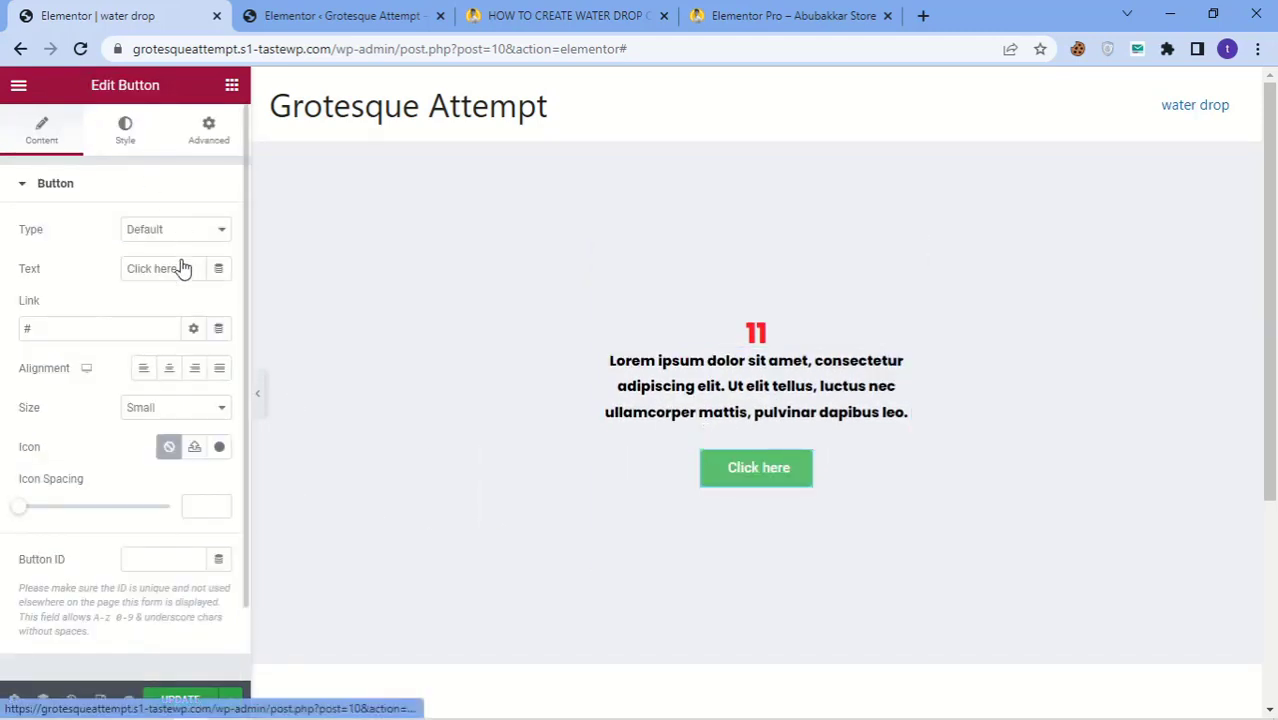
left_click(125, 130)
left_click(194, 426)
left_click(219, 426)
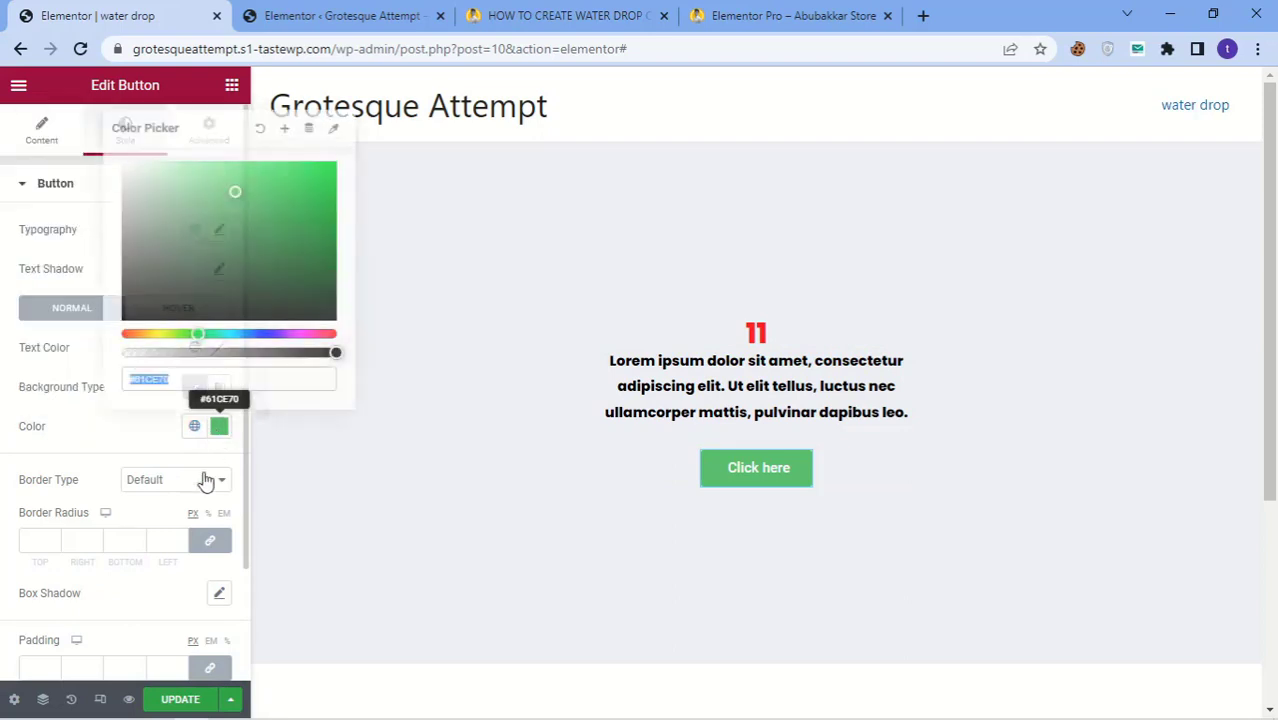
type("#FF161C")
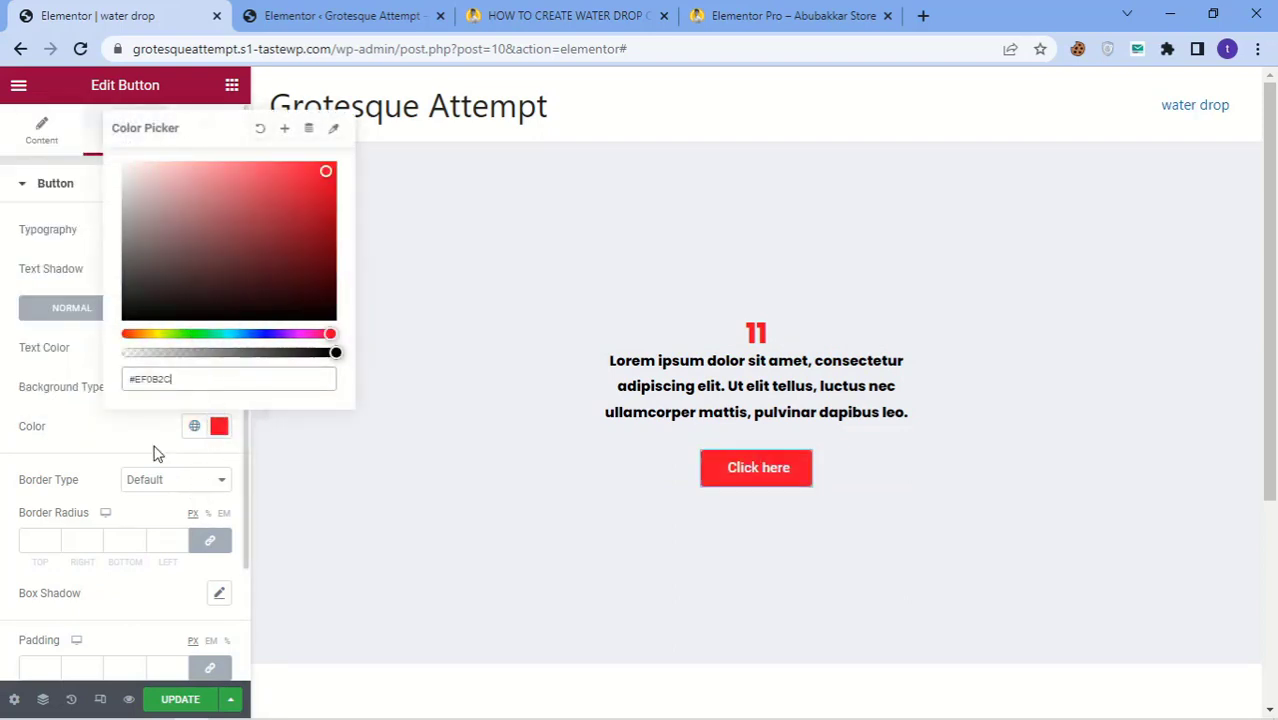
left_click(155, 453)
Give the button a 28 px border radius on all corners and center-align it.
scroll(176, 448, "down", 2)
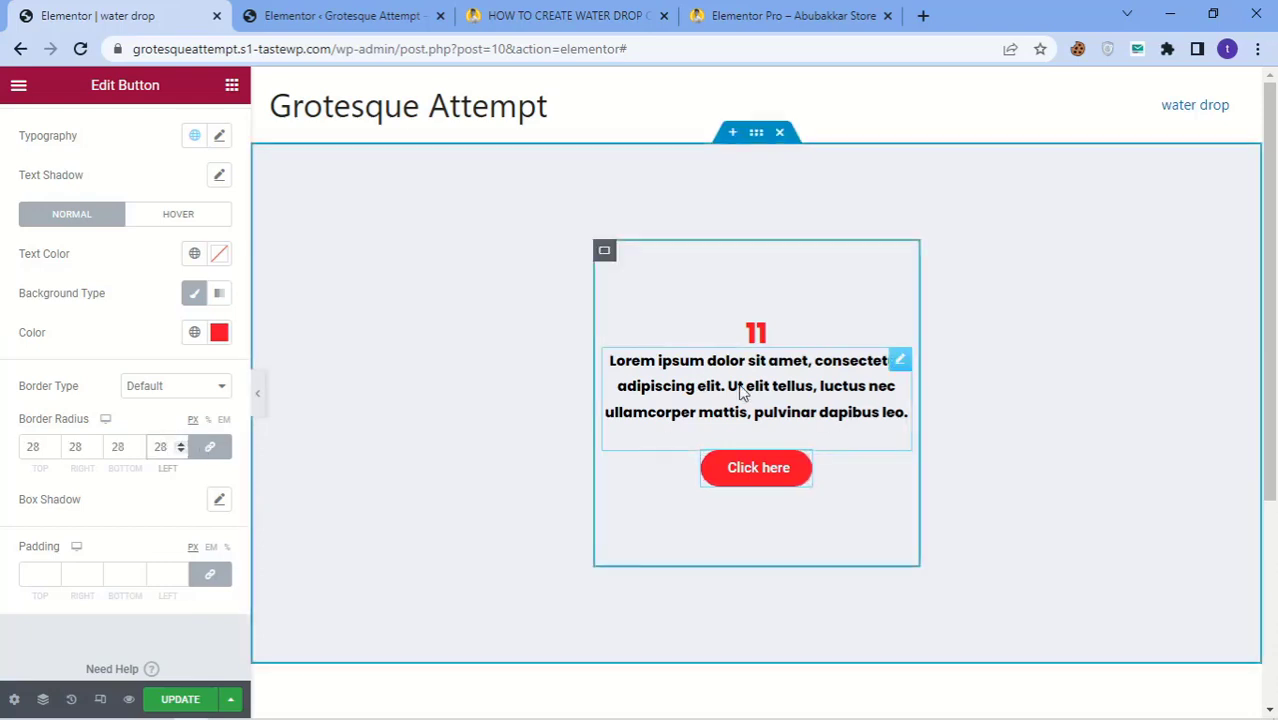
scroll(138, 312, "up", 2)
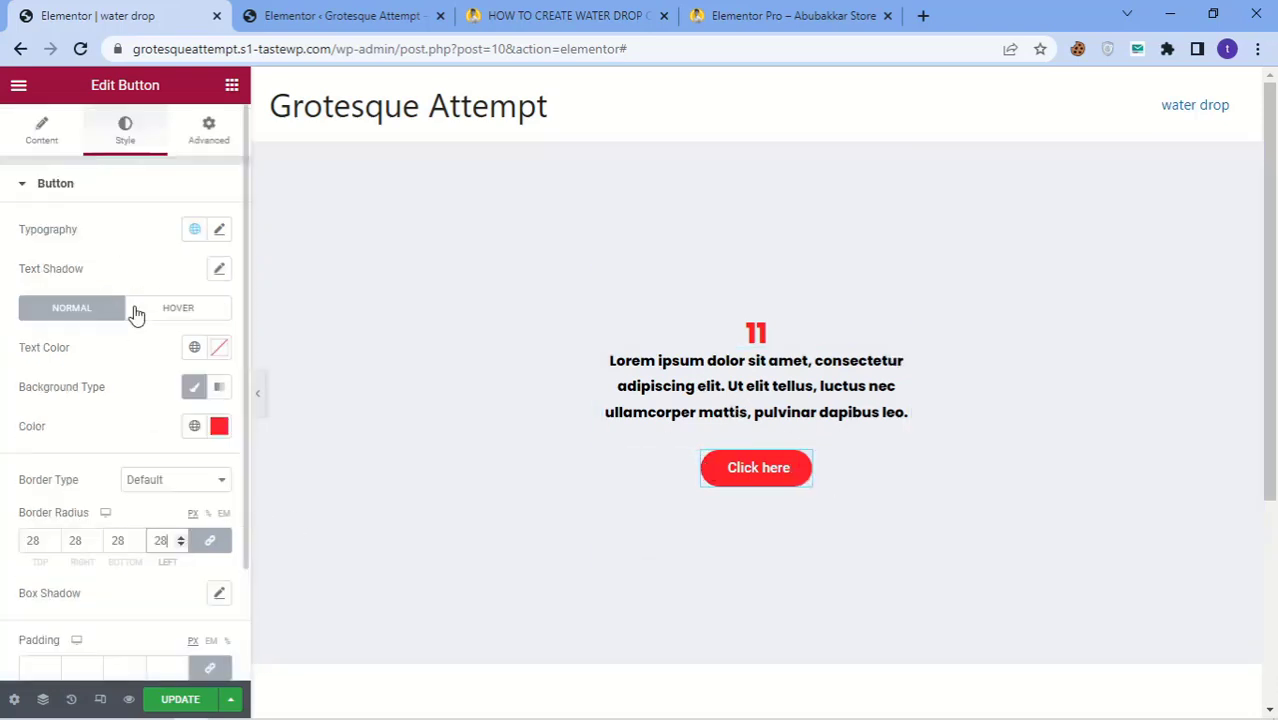
scroll(138, 318, "down", 2)
scroll(138, 318, "up", 2)
left_click(42, 130)
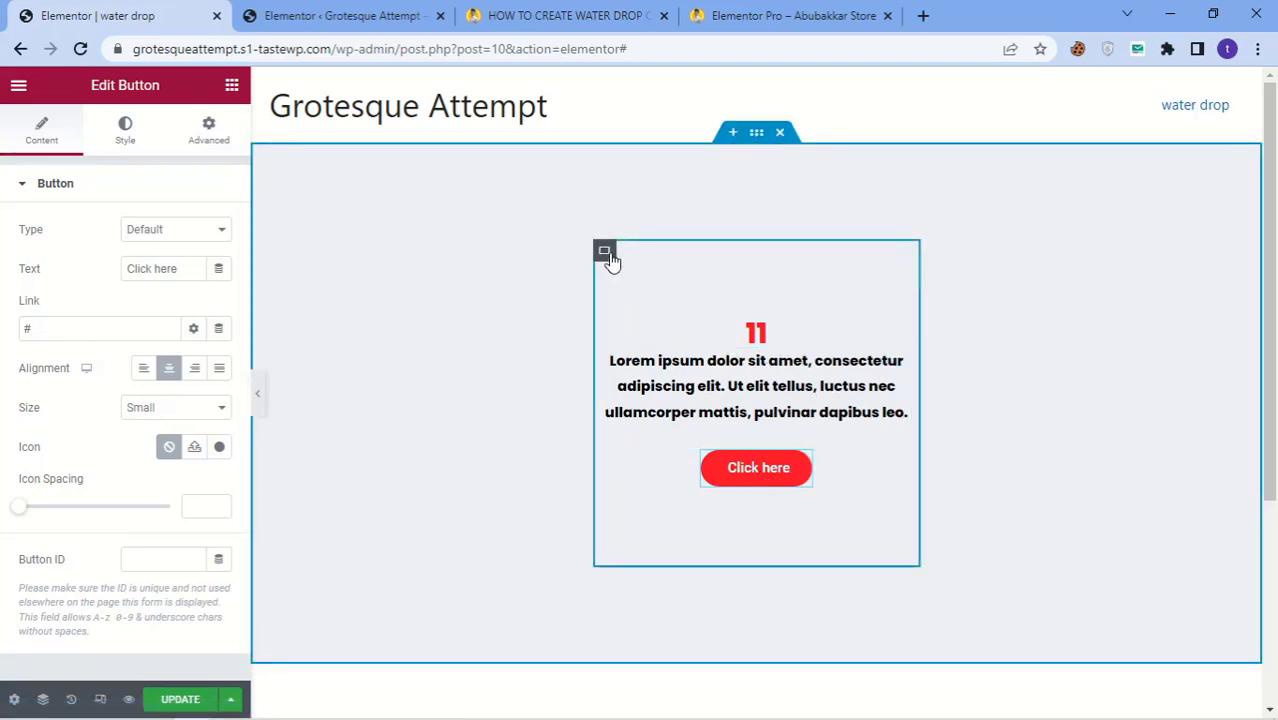
Open the inner container's Custom CSS editor.
left_click(609, 254)
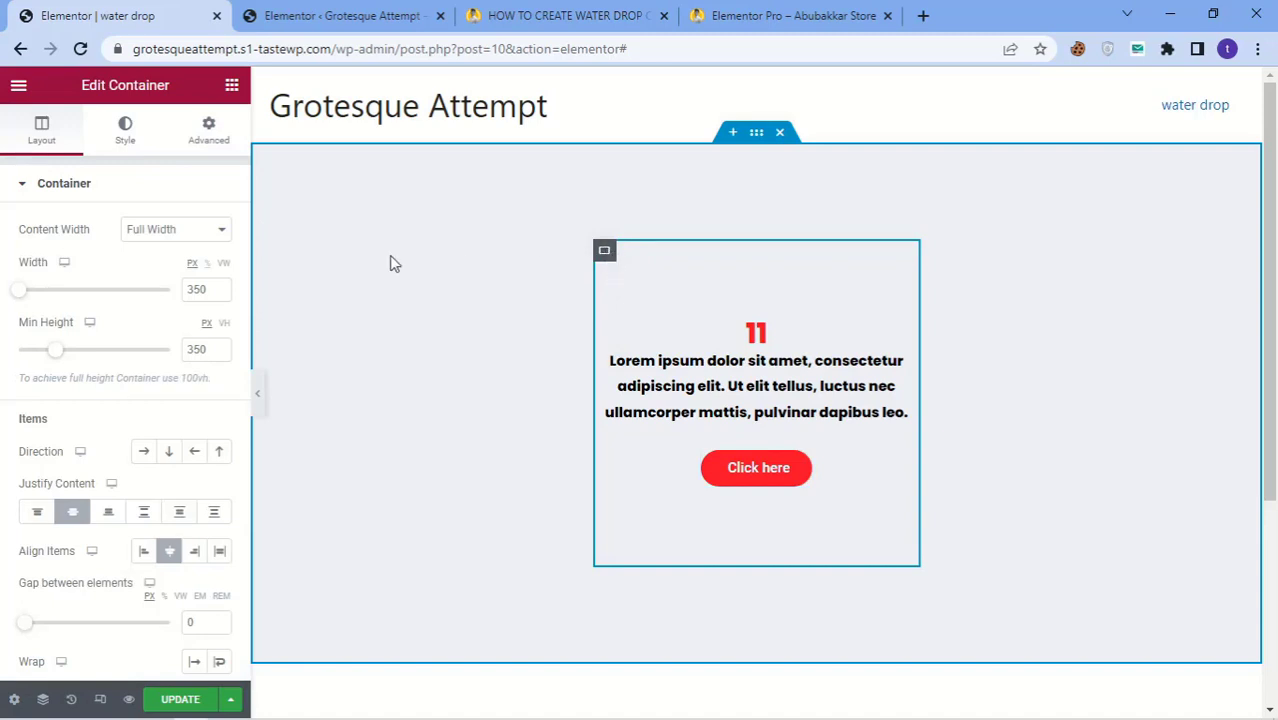
left_click(206, 132)
scroll(120, 450, "down", 3)
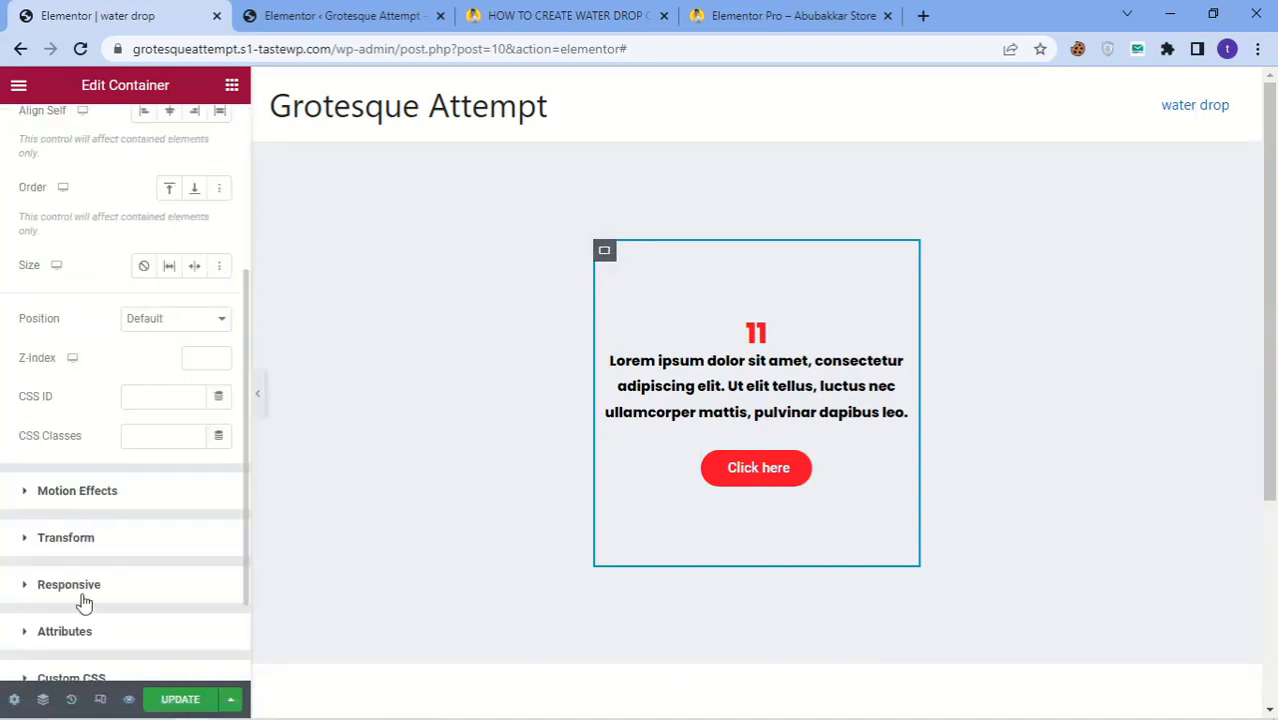
scroll(88, 610, "down", 2)
left_click(95, 548)
scroll(110, 500, "down", 2)
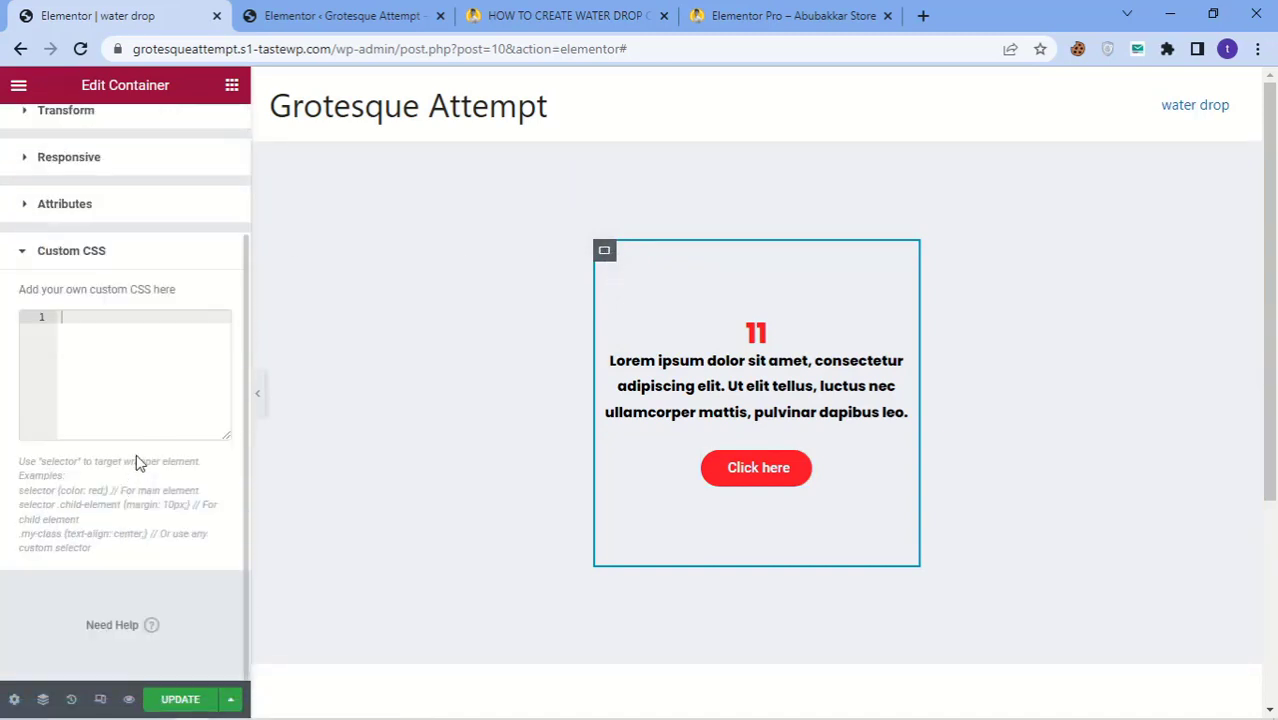
Copy the WATER DROP CSS code from the tutorial web page and paste it into the inner container's Custom CSS.
left_click(562, 15)
scroll(556, 307, "down", 1)
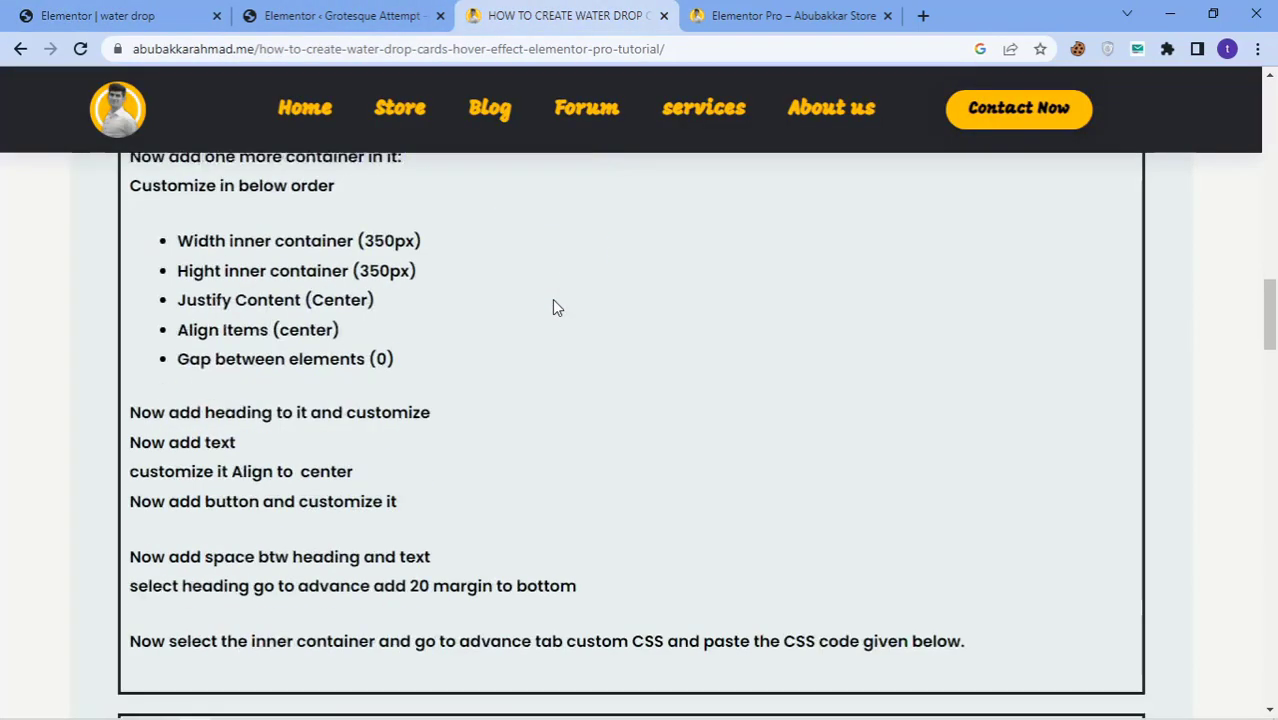
scroll(552, 308, "down", 5)
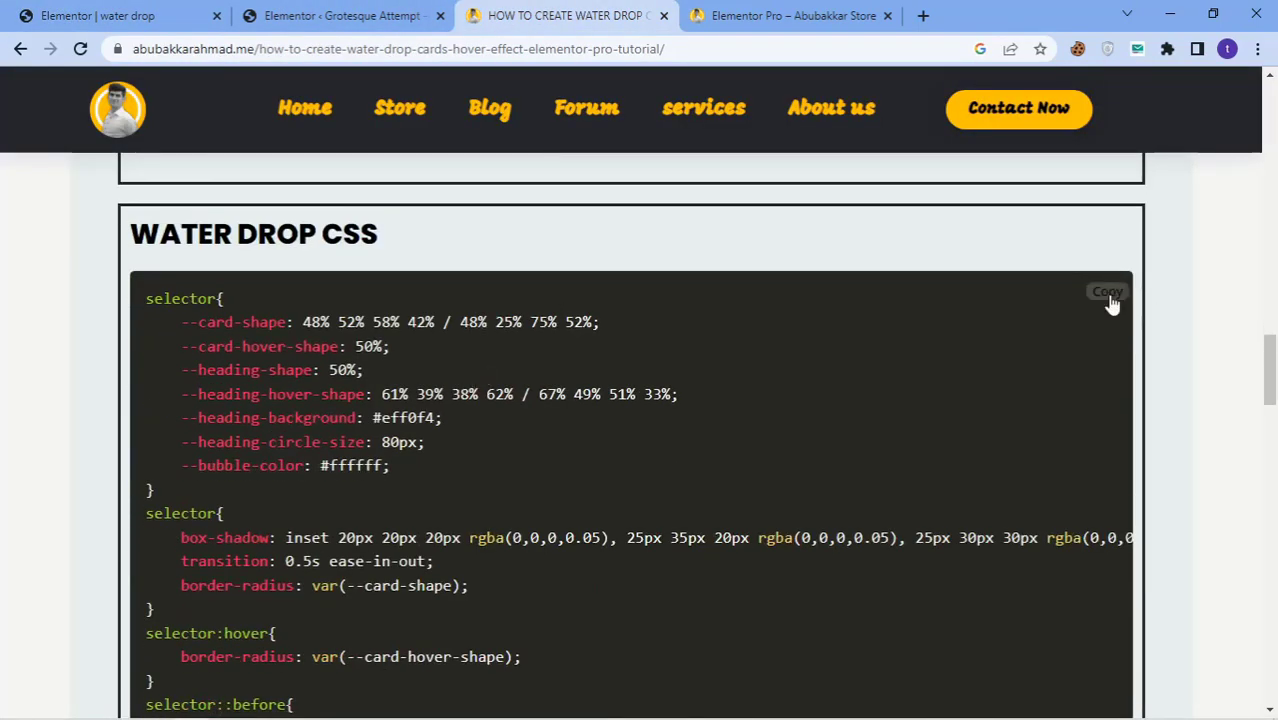
left_click(1108, 293)
left_click(97, 15)
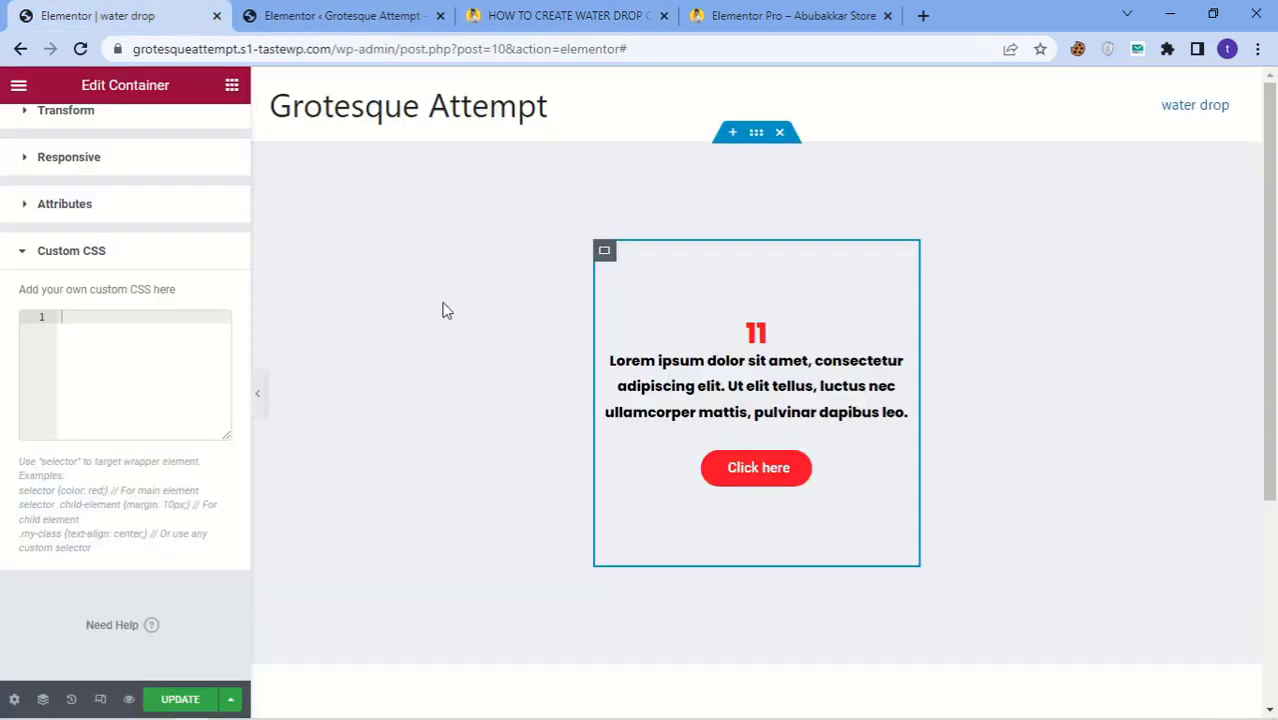
right_click(113, 385)
left_click(152, 160)
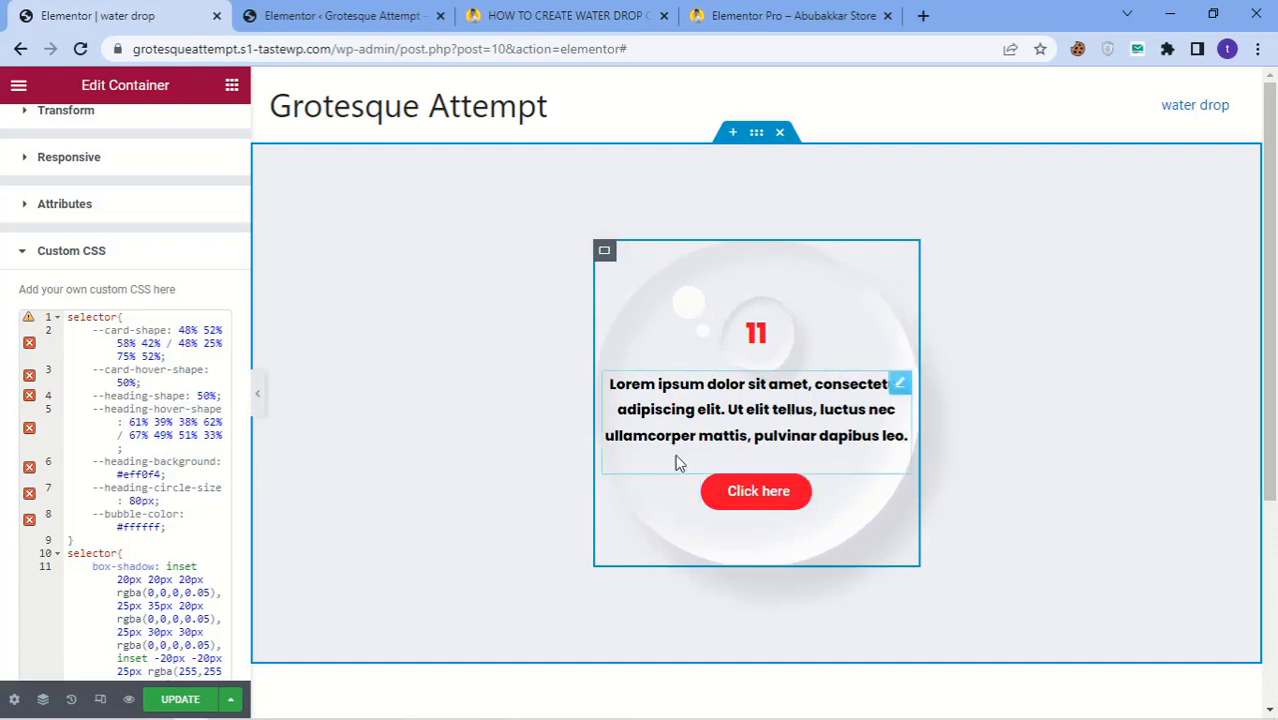
Set the inner container's padding to 20 px on all sides.
scroll(200, 214, "up", 2)
left_click(154, 188)
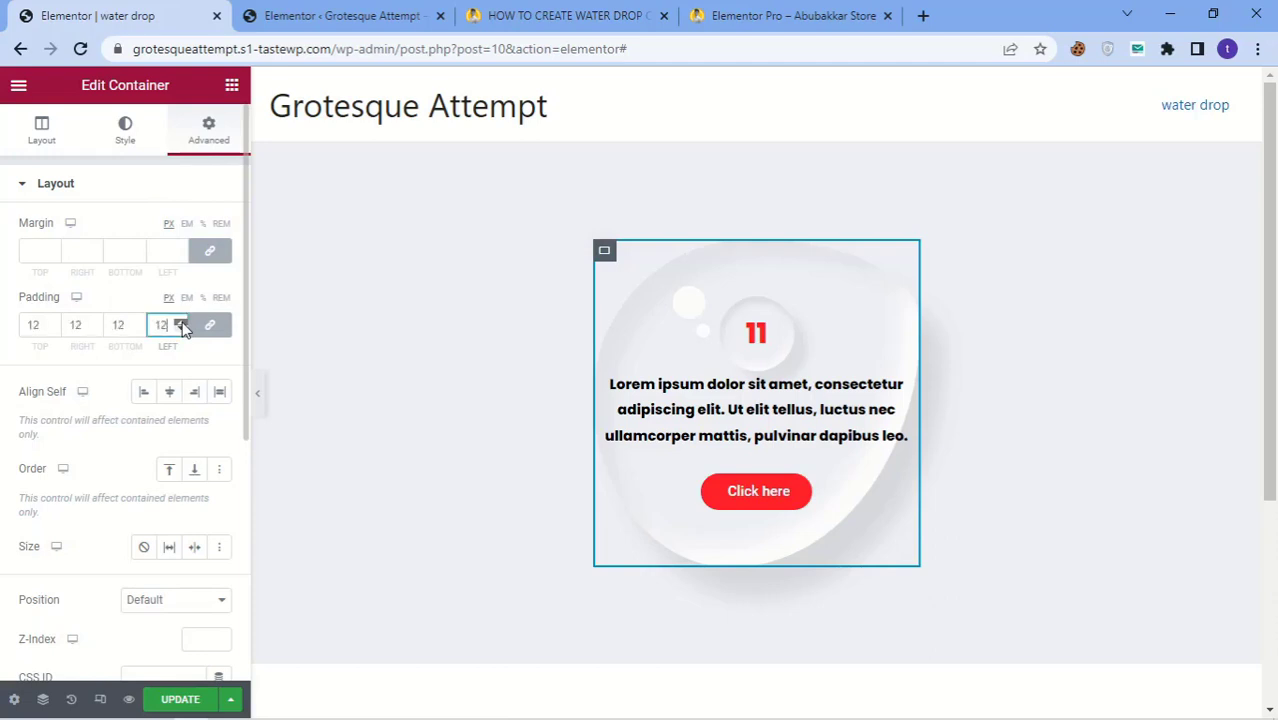
left_click(181, 321)
left_click(181, 321)
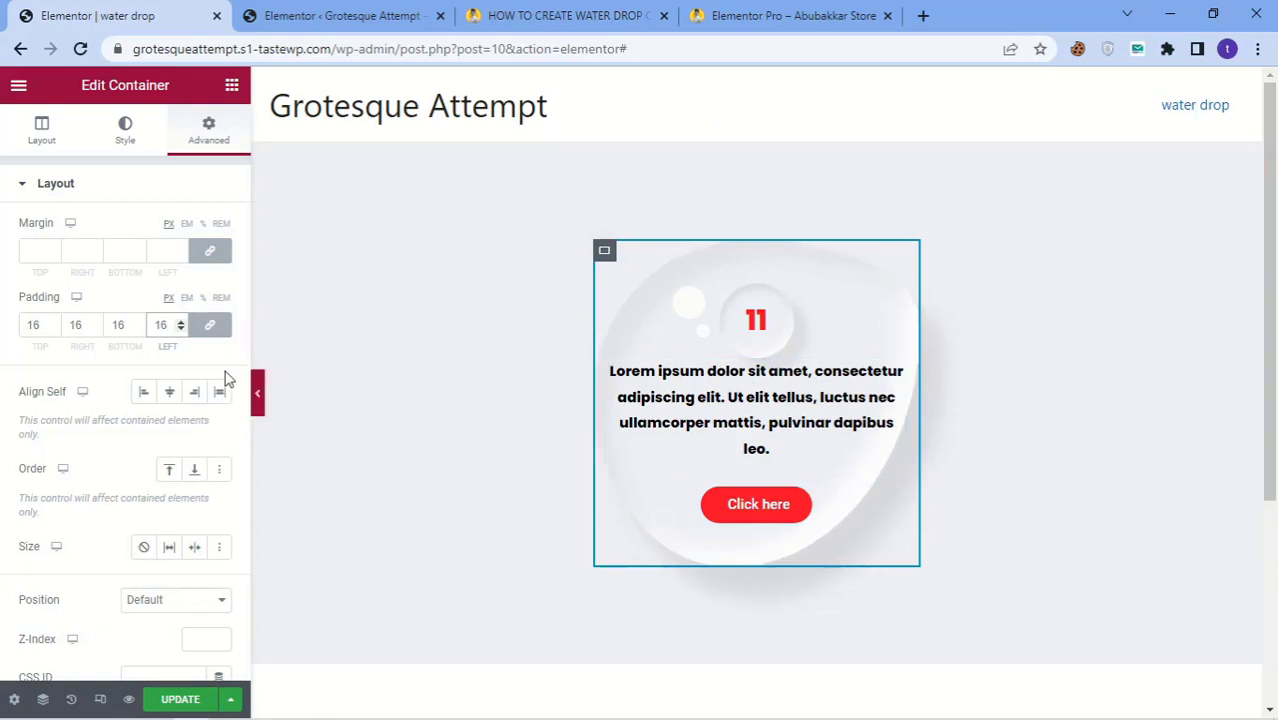
left_click(181, 321)
left_click(181, 321)
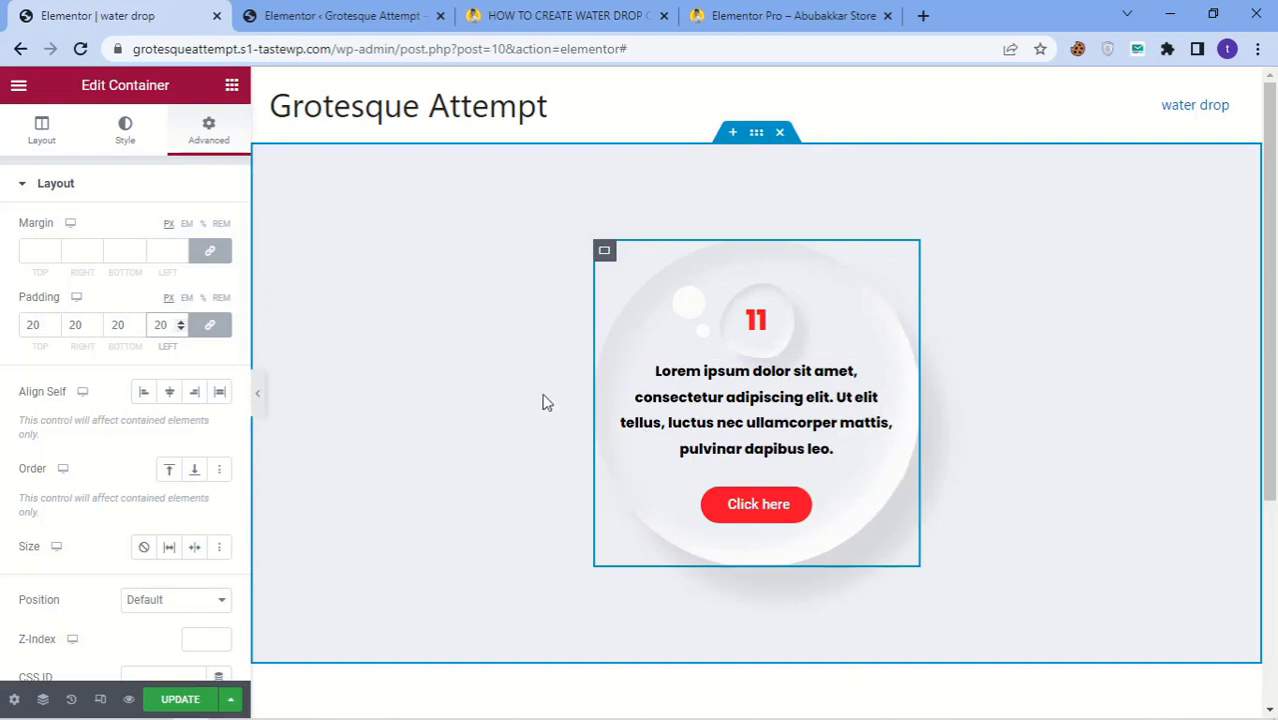
Reopen the inner container's Custom CSS in a wider editing panel and review the variables in the first selector block.
scroll(154, 374, "down", 5)
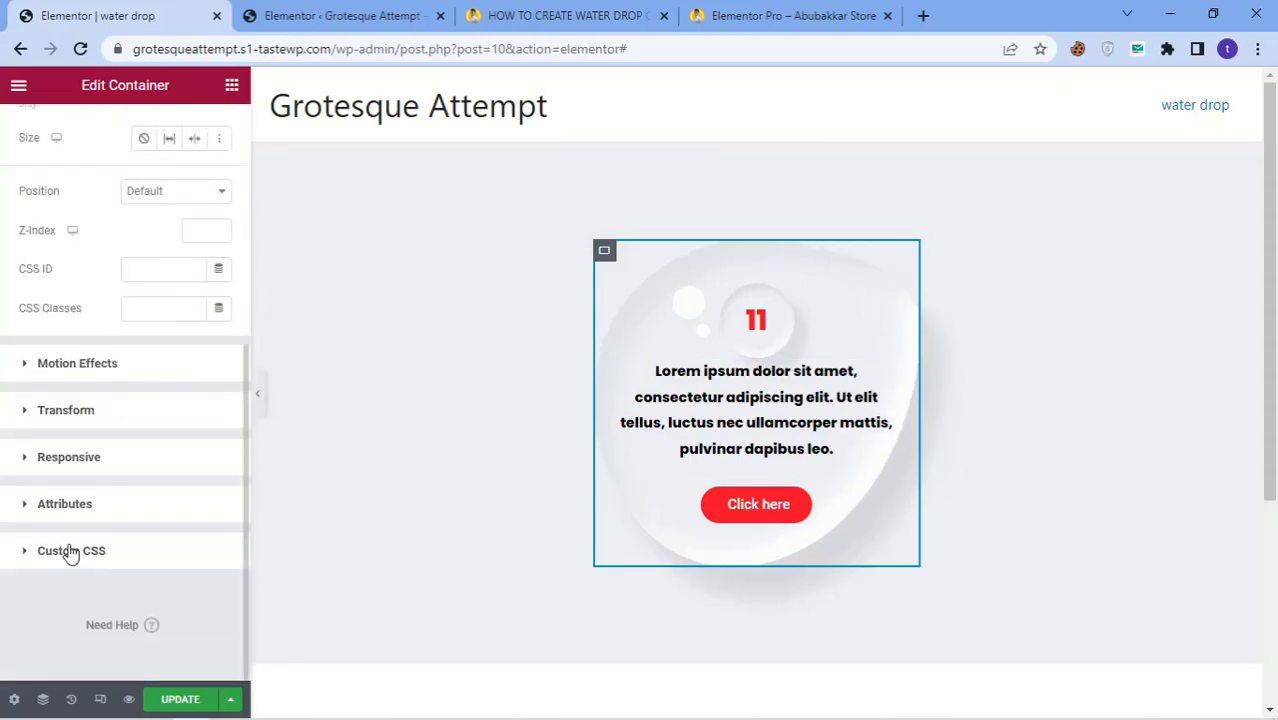
left_click(70, 551)
scroll(143, 405, "down", 5)
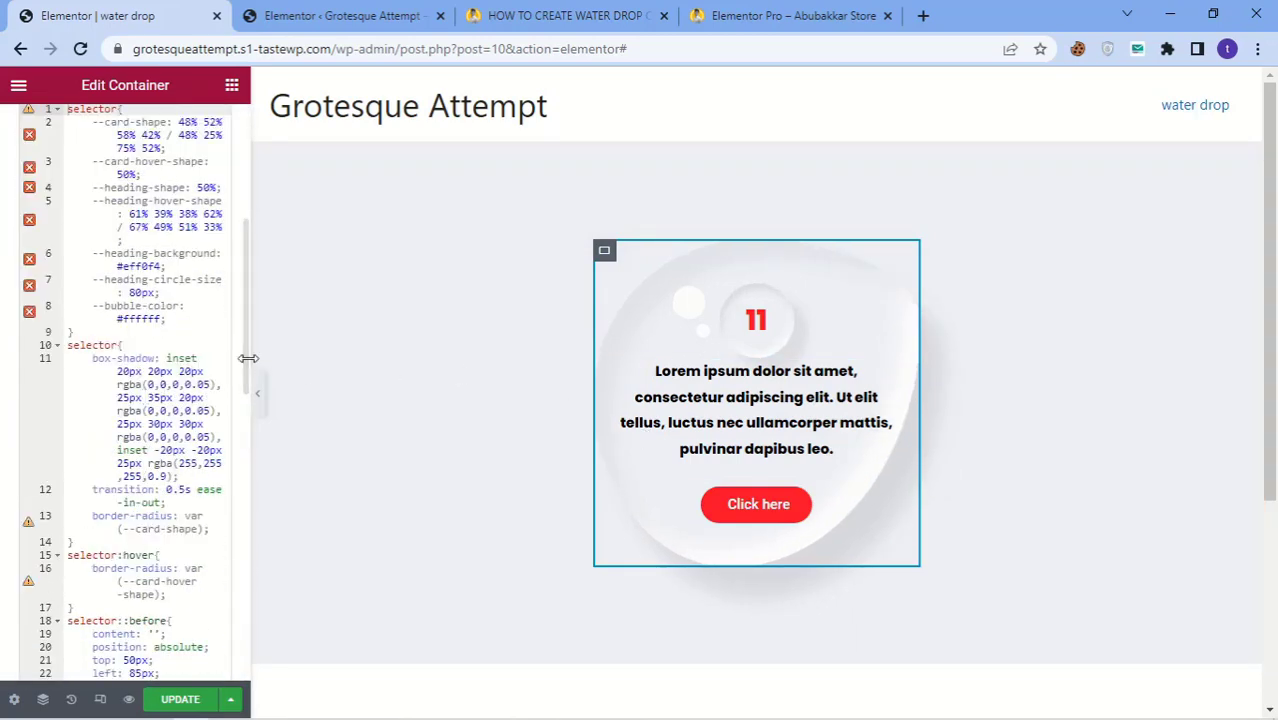
left_click_drag(248, 358, 374, 358)
scroll(187, 398, "up", 4)
scroll(190, 400, "down", 1)
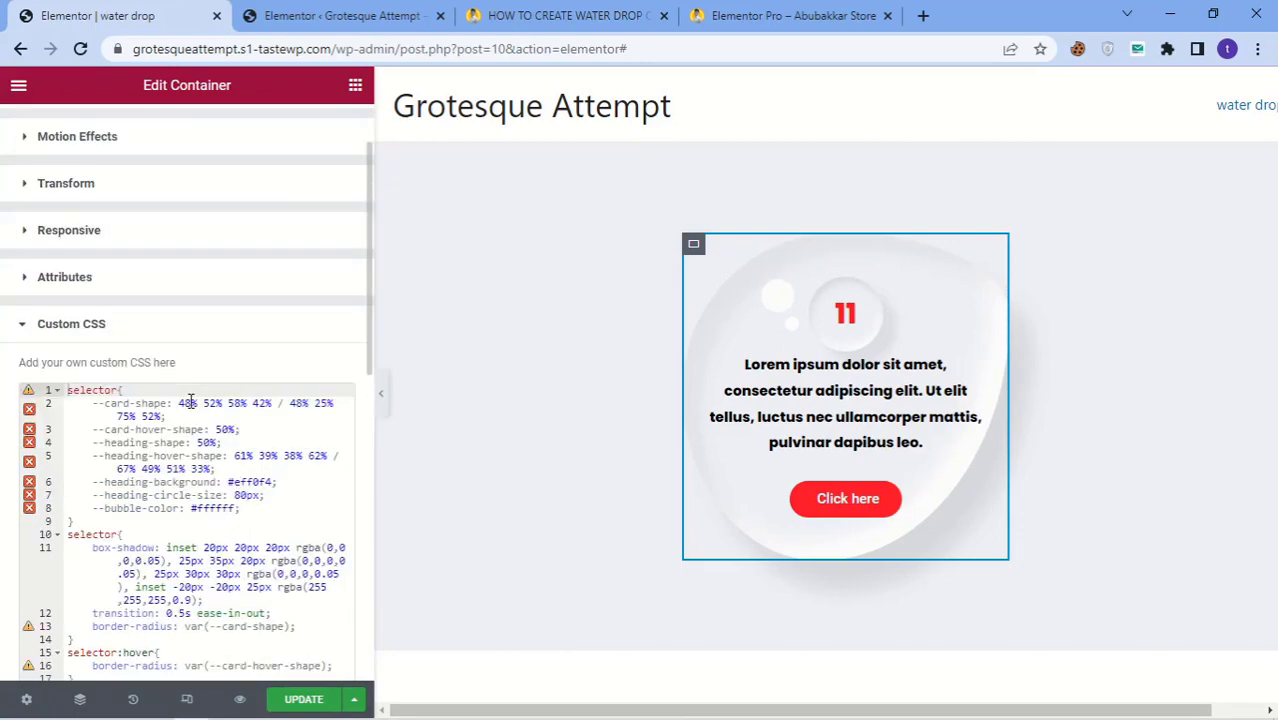
left_click_drag(73, 521, 58, 390)
left_click(264, 523)
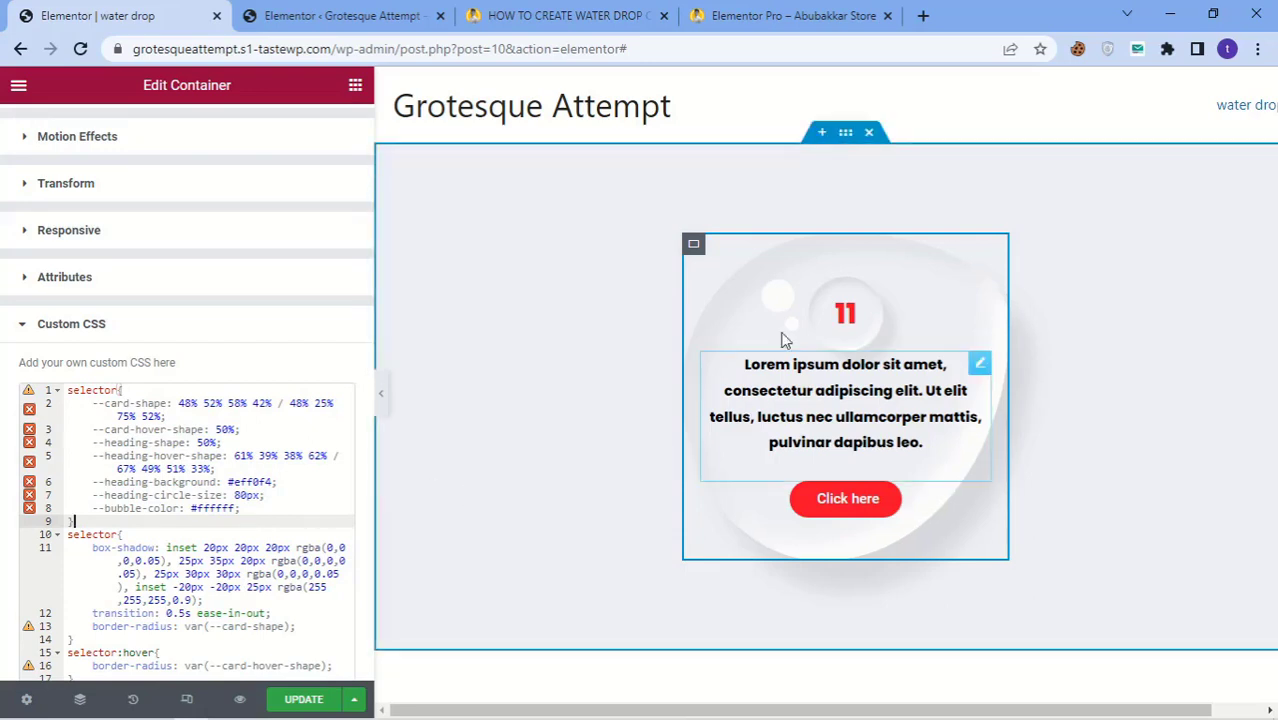
Try red as the --bubble-color value in the inner container's Custom CSS.
left_click_drag(105, 511, 173, 510)
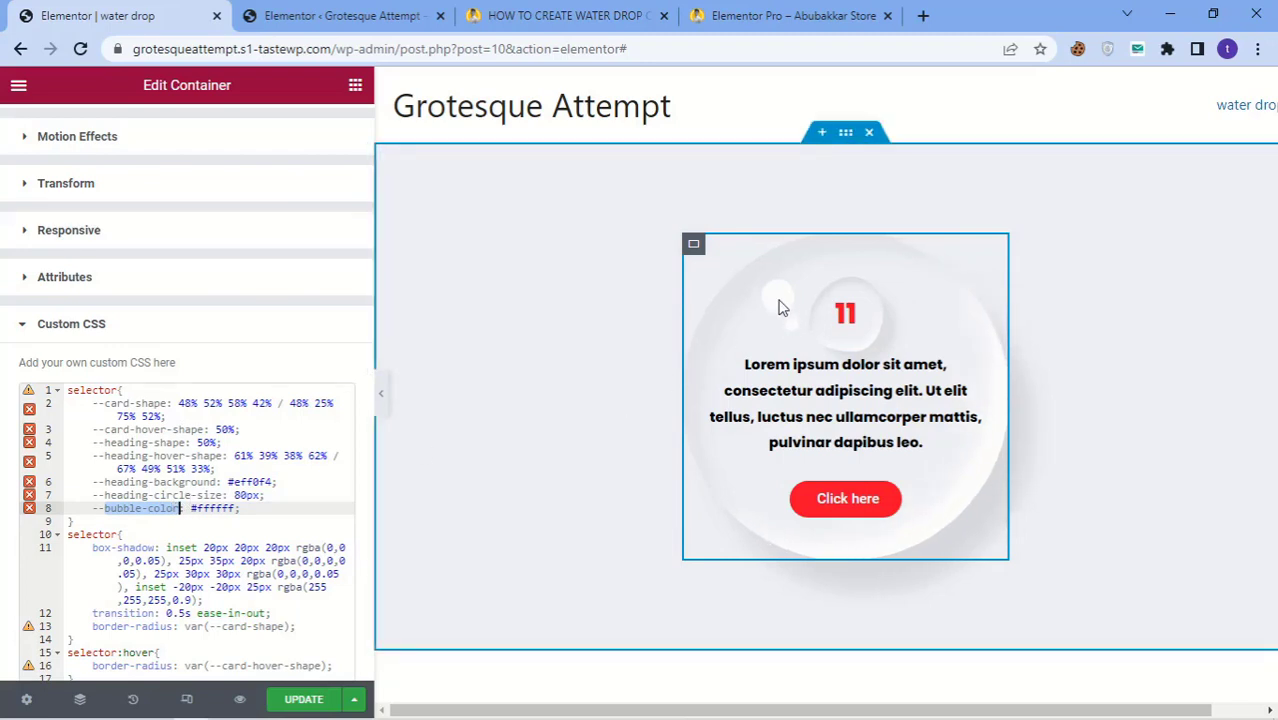
left_click(226, 510)
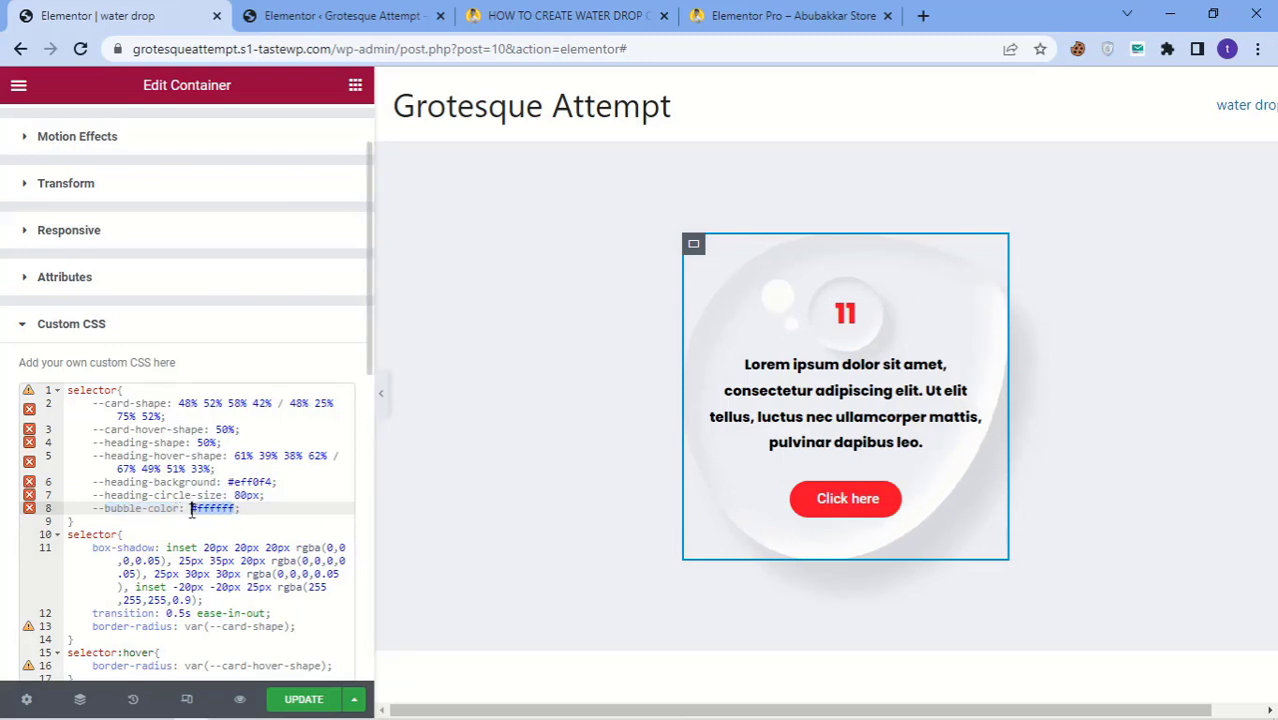
type("red")
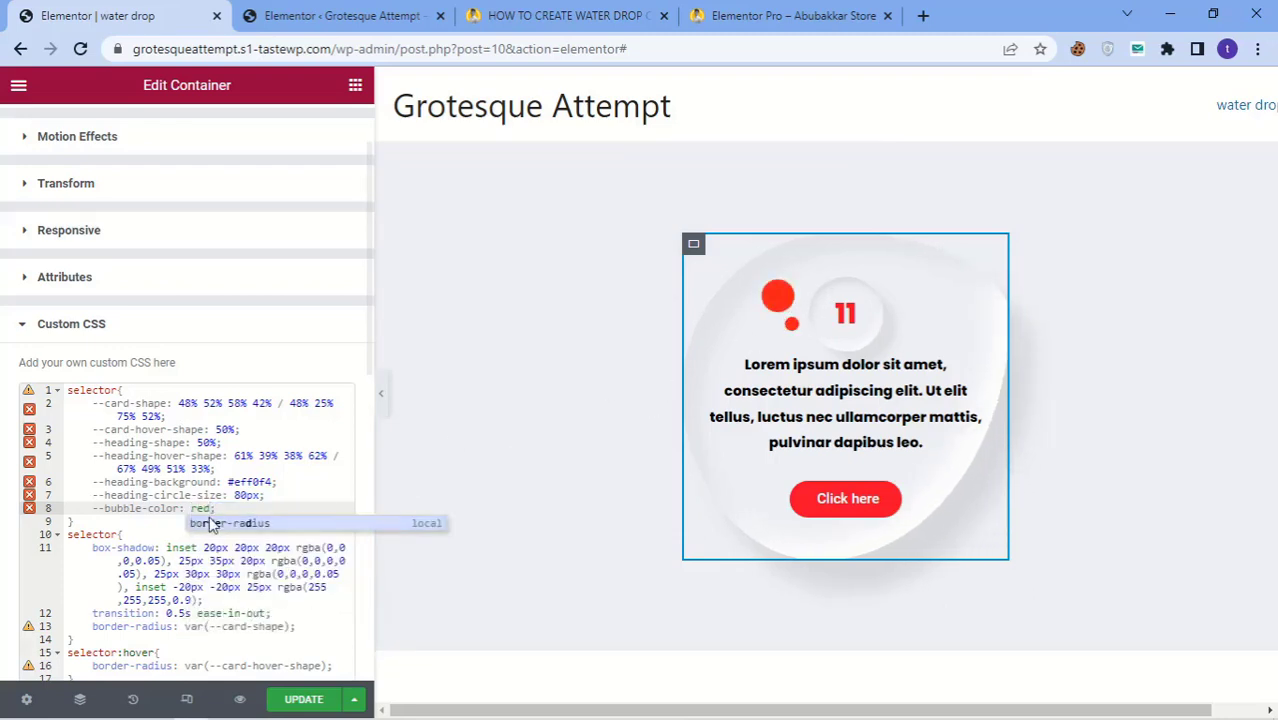
type(";")
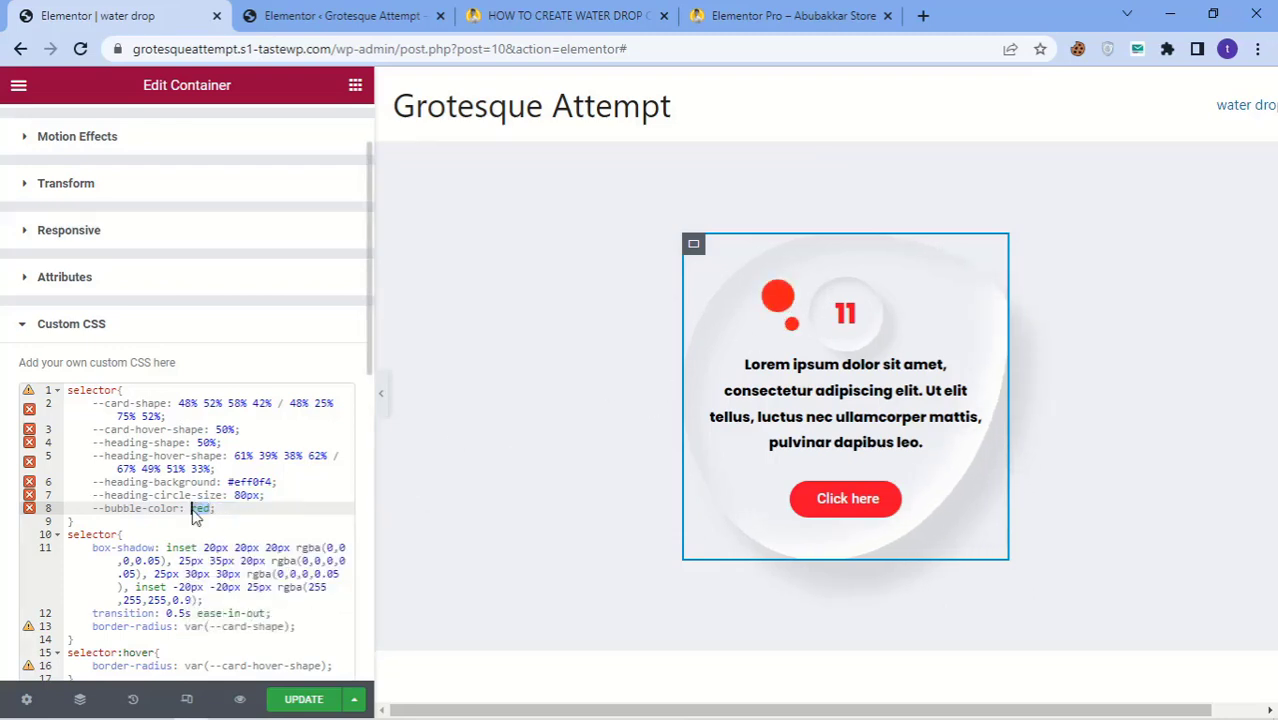
Set the --bubble-color variable to #fff in the Custom CSS.
type("#fff")
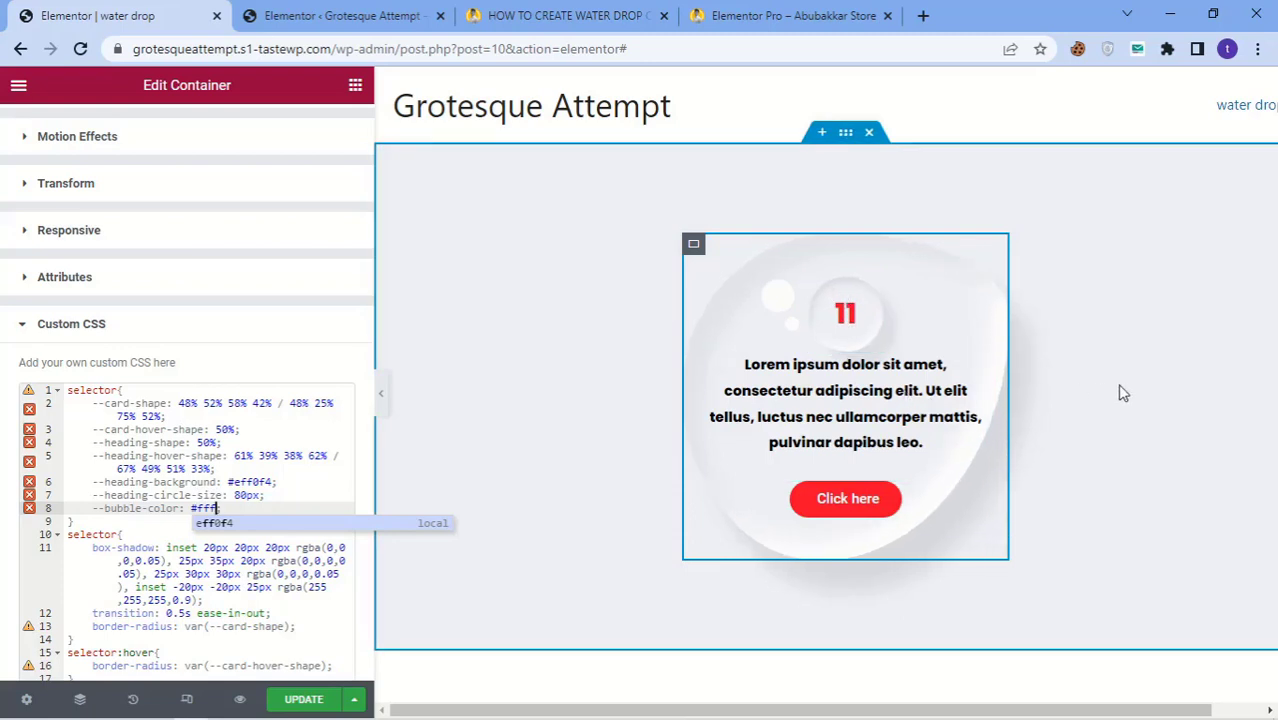
type(";")
Try 100px as the --heading-circle-size value in the Custom CSS, and set it back to 80px.
left_click(240, 496)
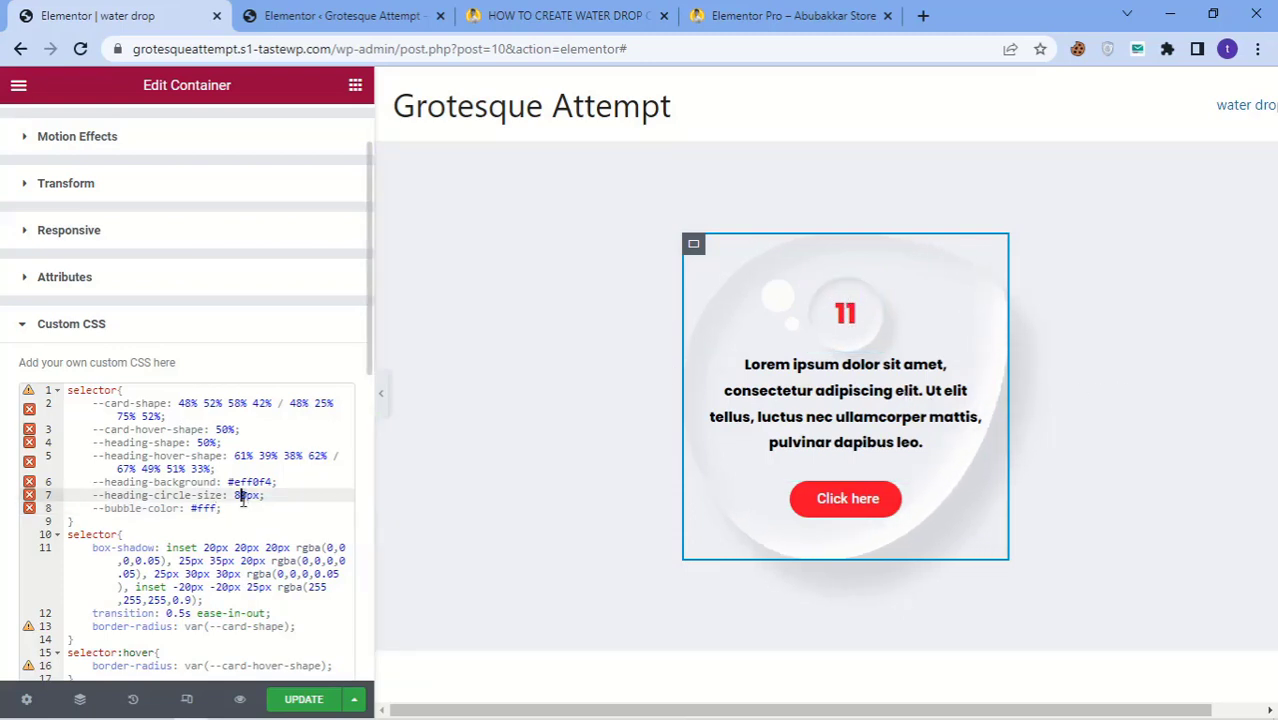
type("100")
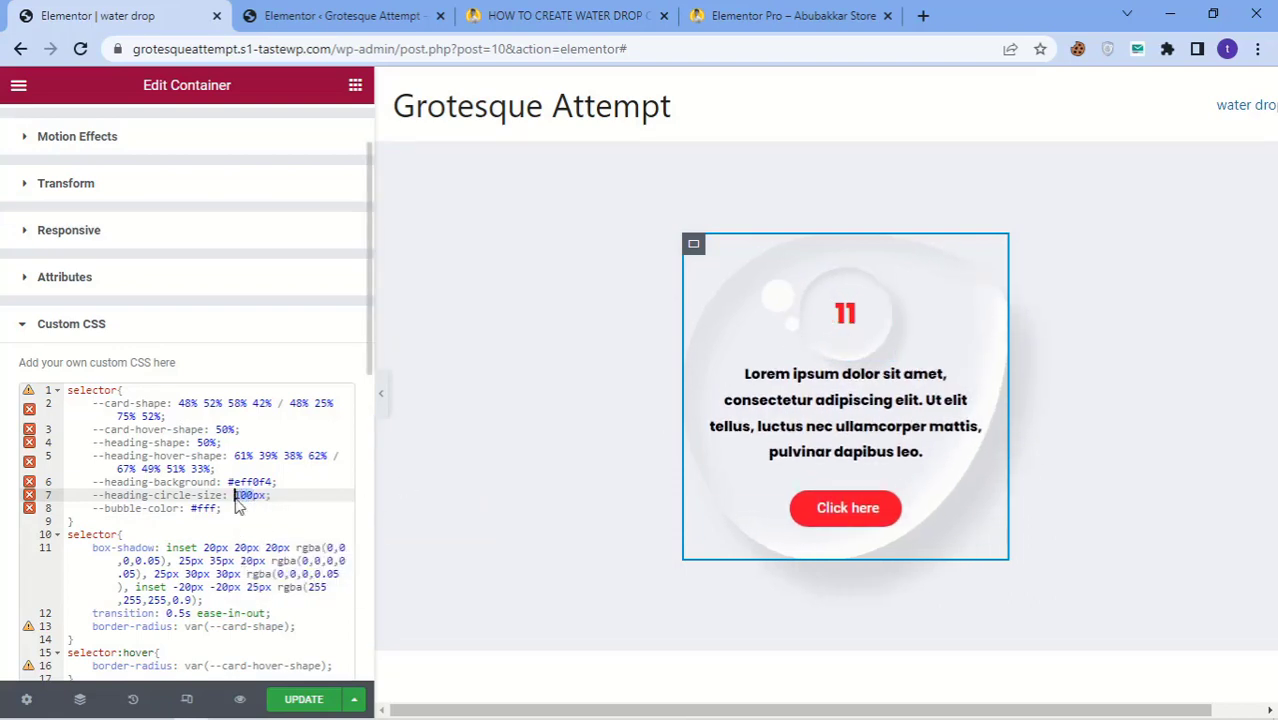
type("80")
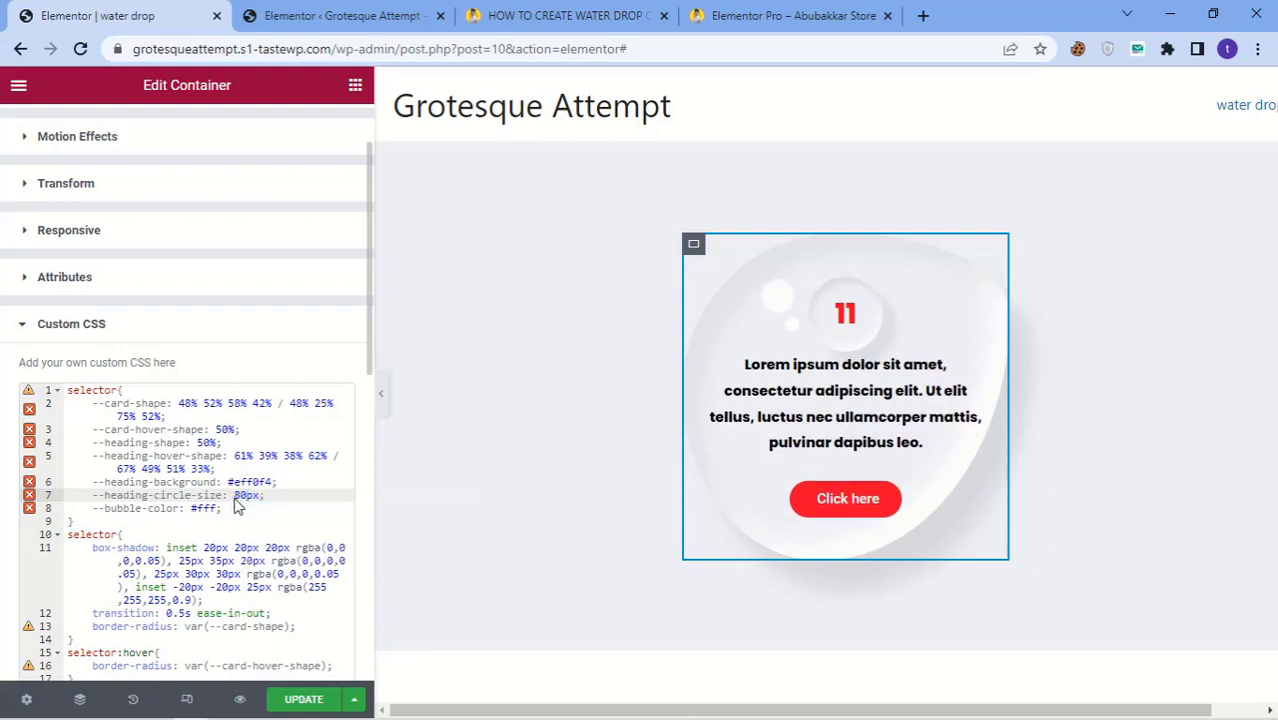
Try red as the --heading-background value in the Custom CSS, and undo the change.
left_click(136, 482)
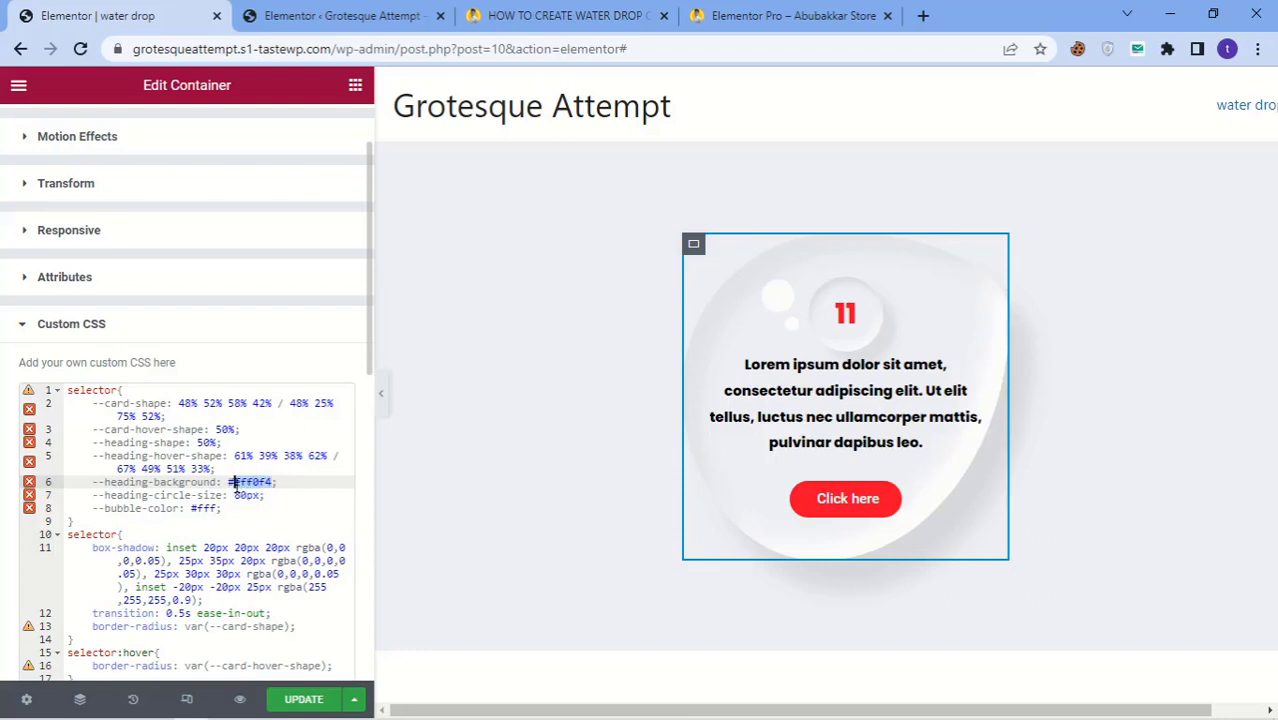
type("red")
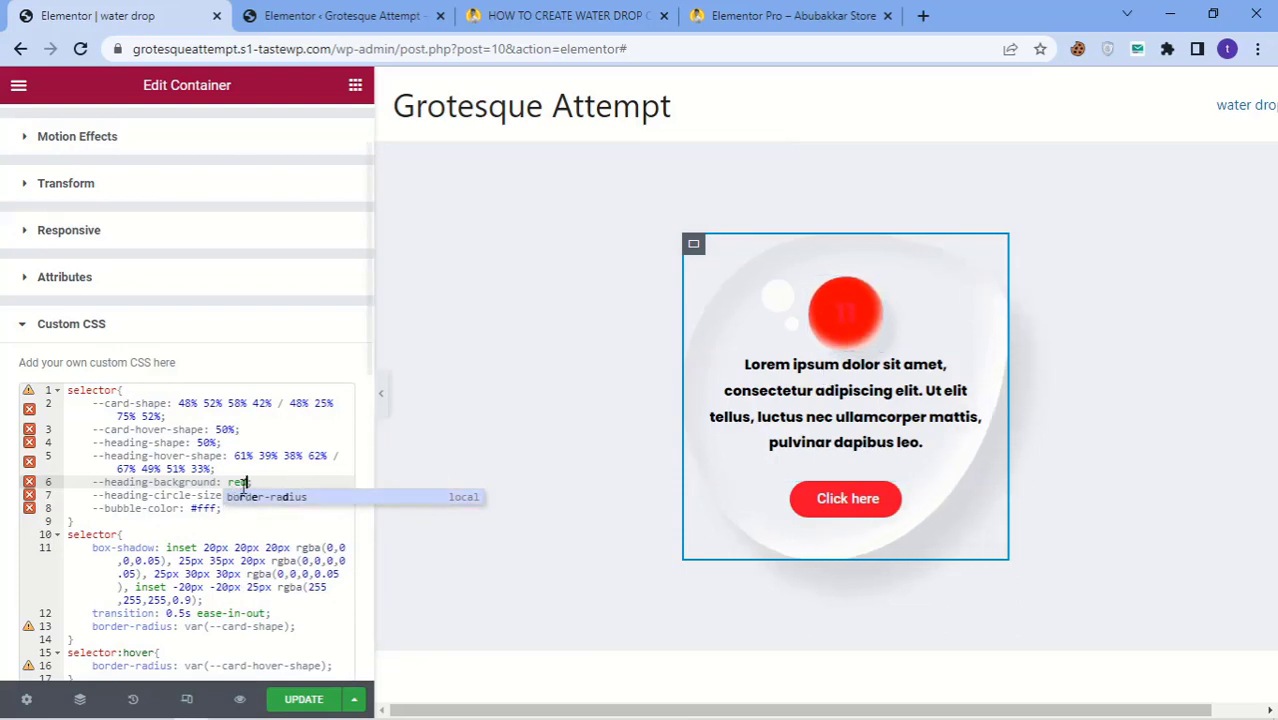
left_click(235, 482)
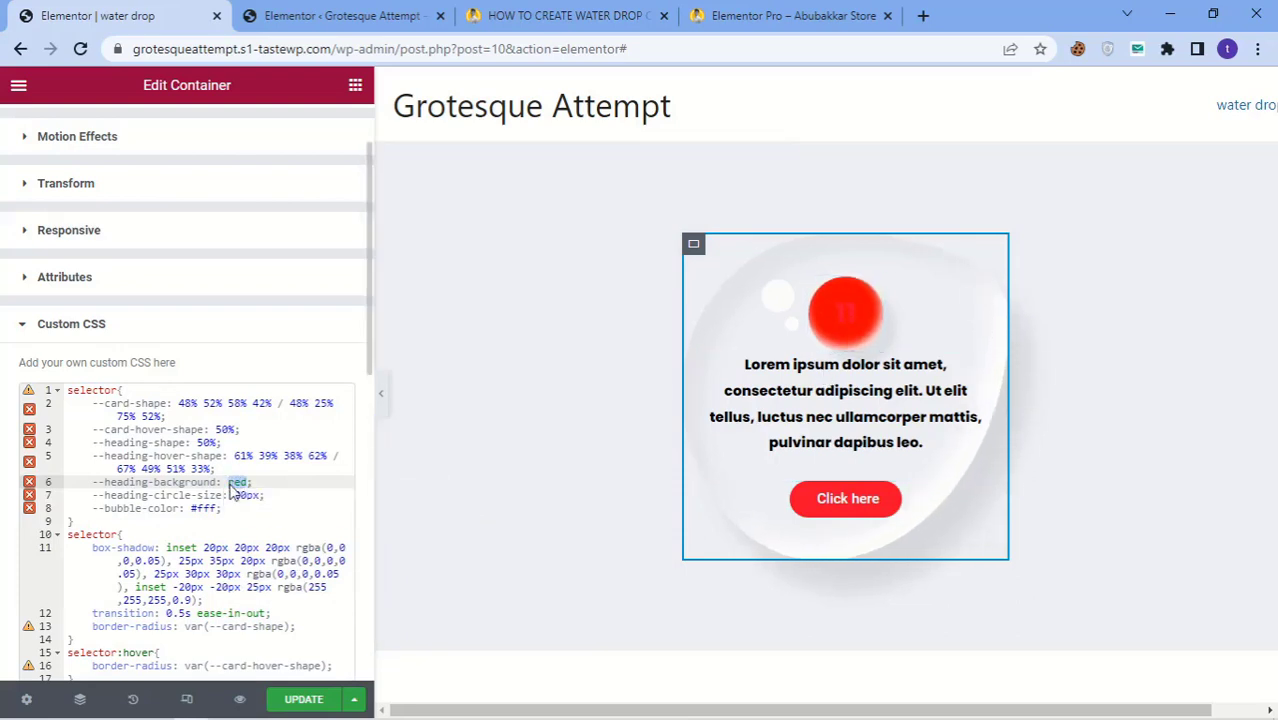
key("ctrl+z")
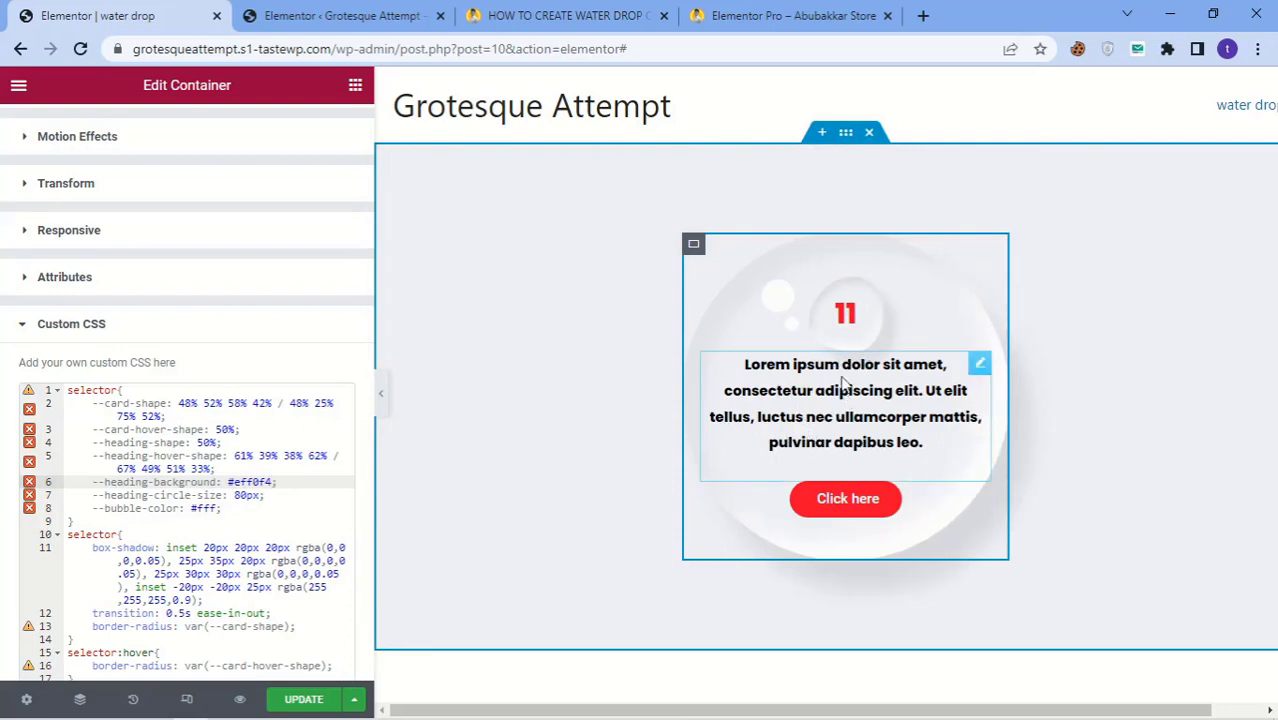
Review the card and heading shape variables in the Custom CSS and widen the editing panel.
left_click_drag(106, 404, 227, 440)
left_click(240, 442)
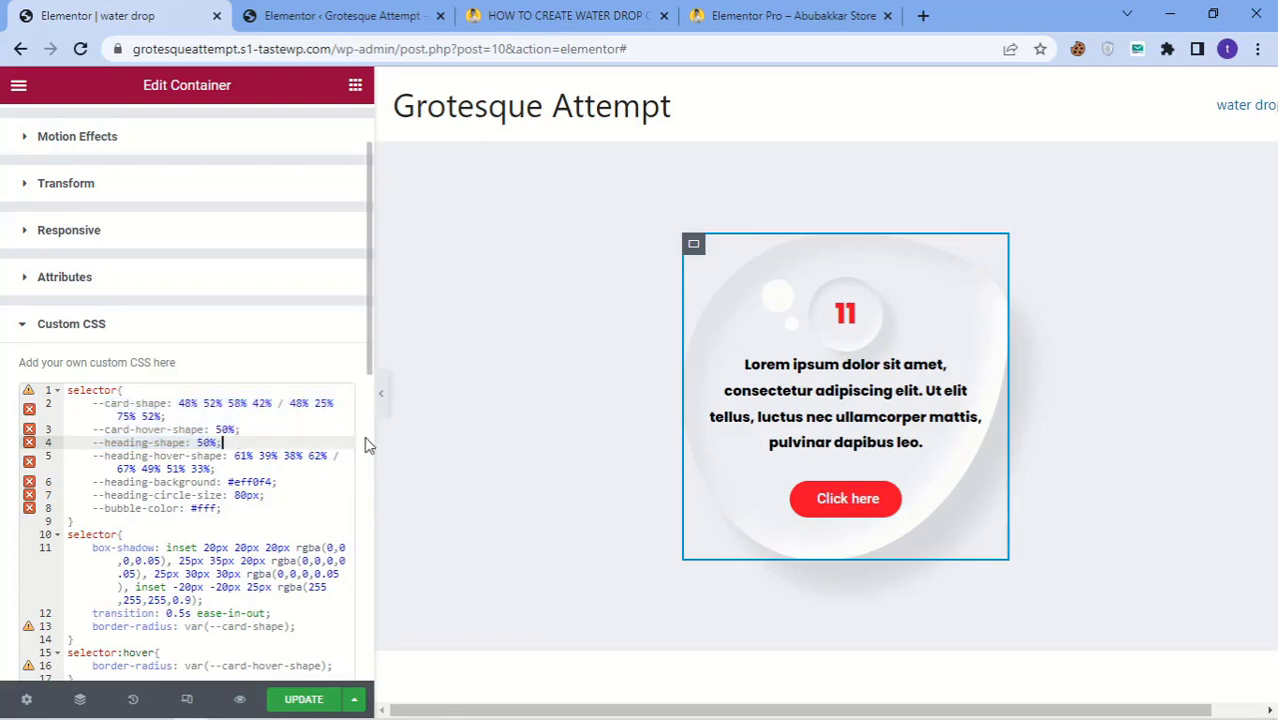
left_click_drag(373, 437, 428, 437)
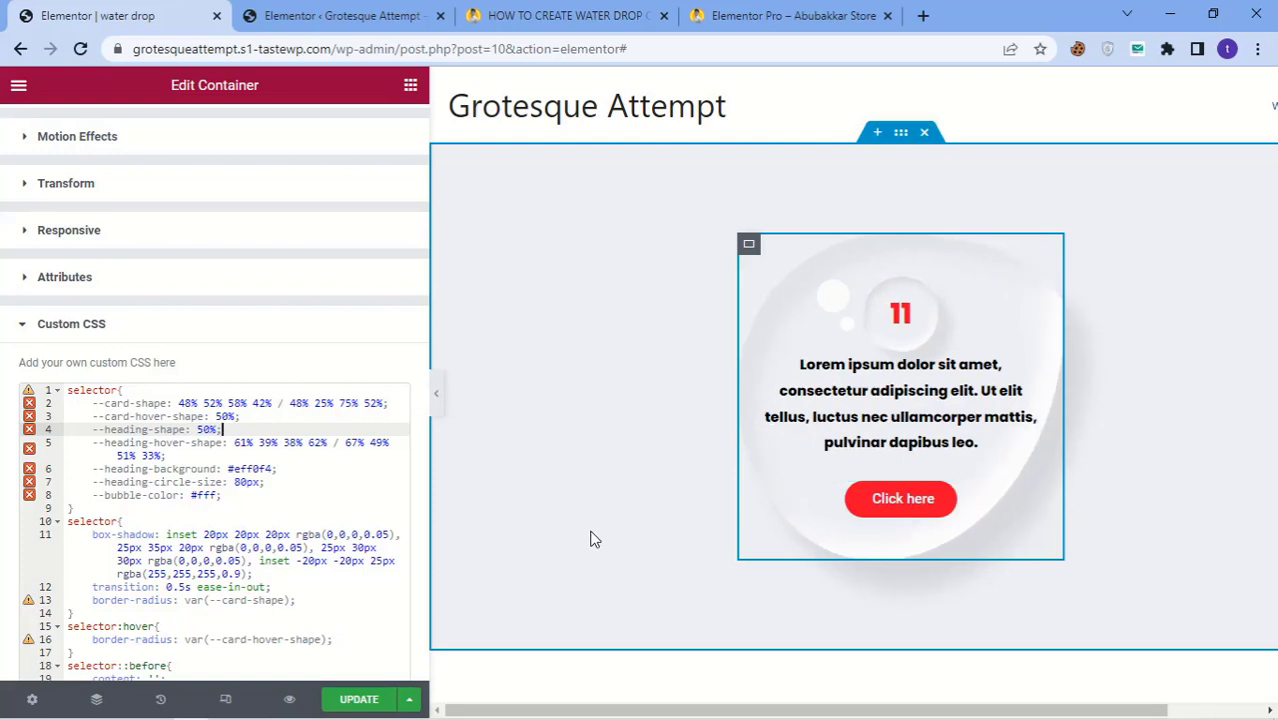
Open the Fancy Border Generator link from the tutorial article in a new browser tab and return to the Elementor editor.
left_click(560, 15)
scroll(505, 424, "up", 1)
scroll(505, 424, "up", 15)
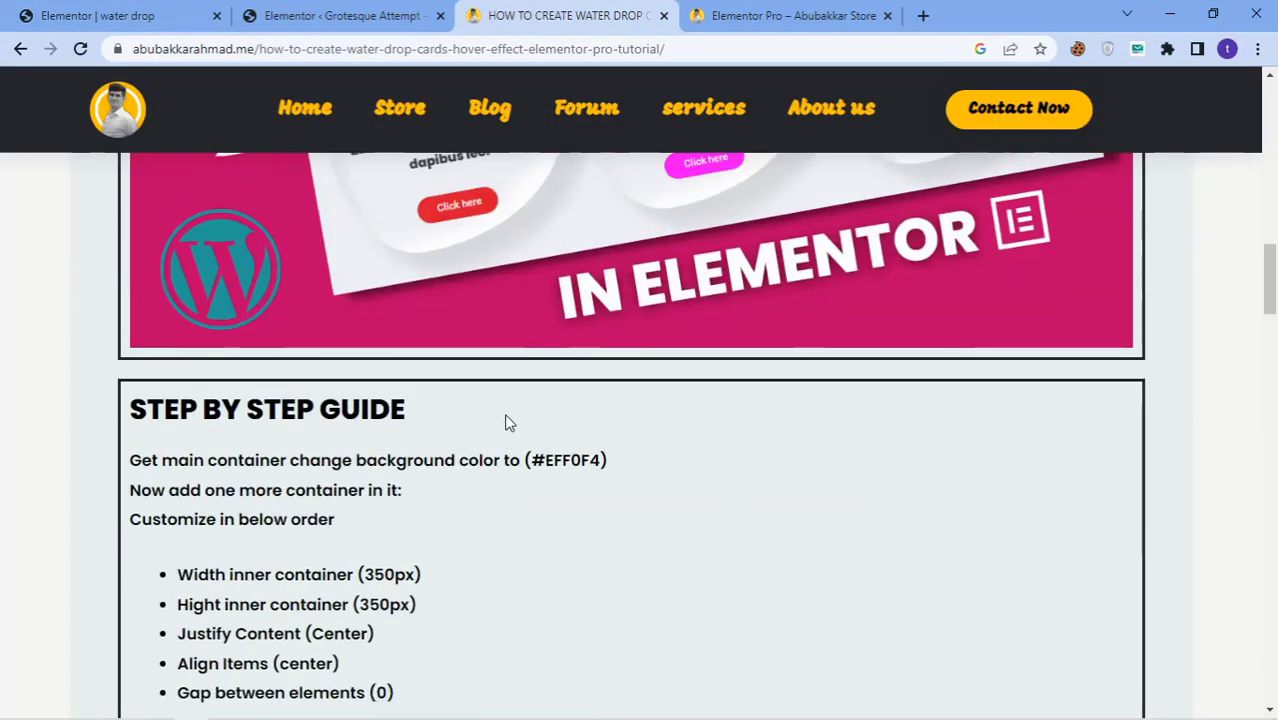
scroll(507, 423, "up", 1)
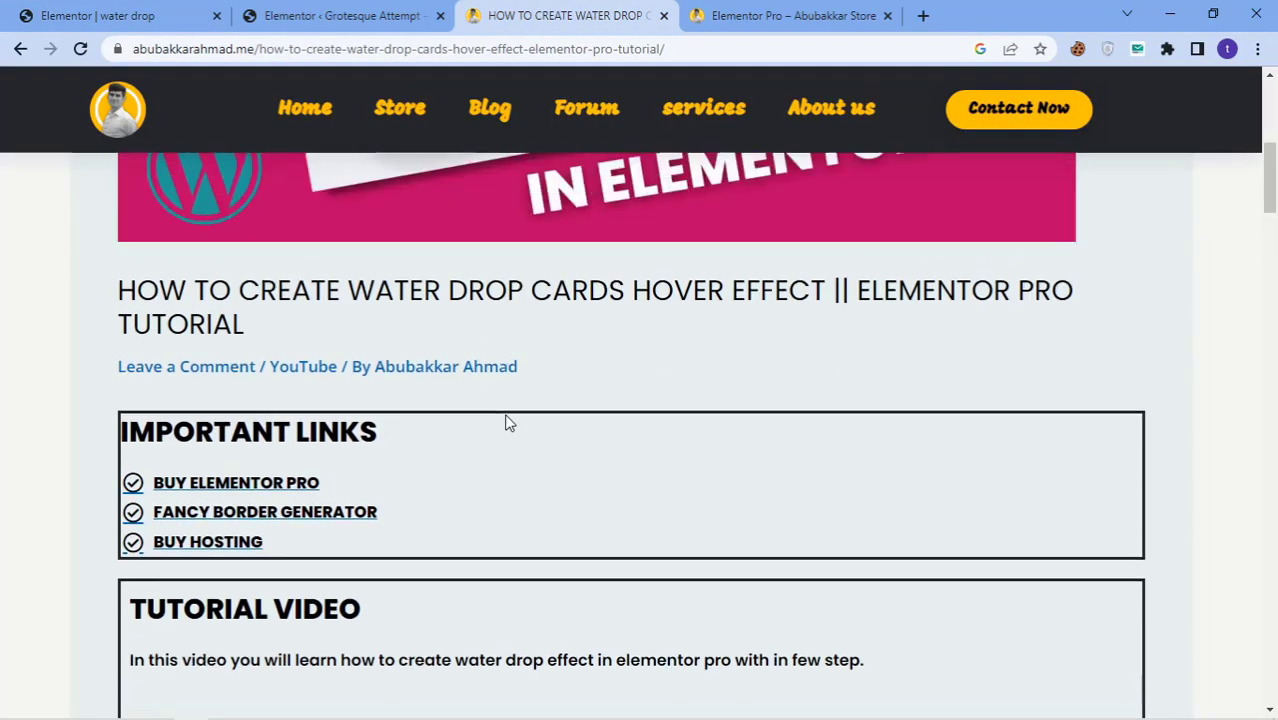
right_click(287, 520)
left_click(370, 296)
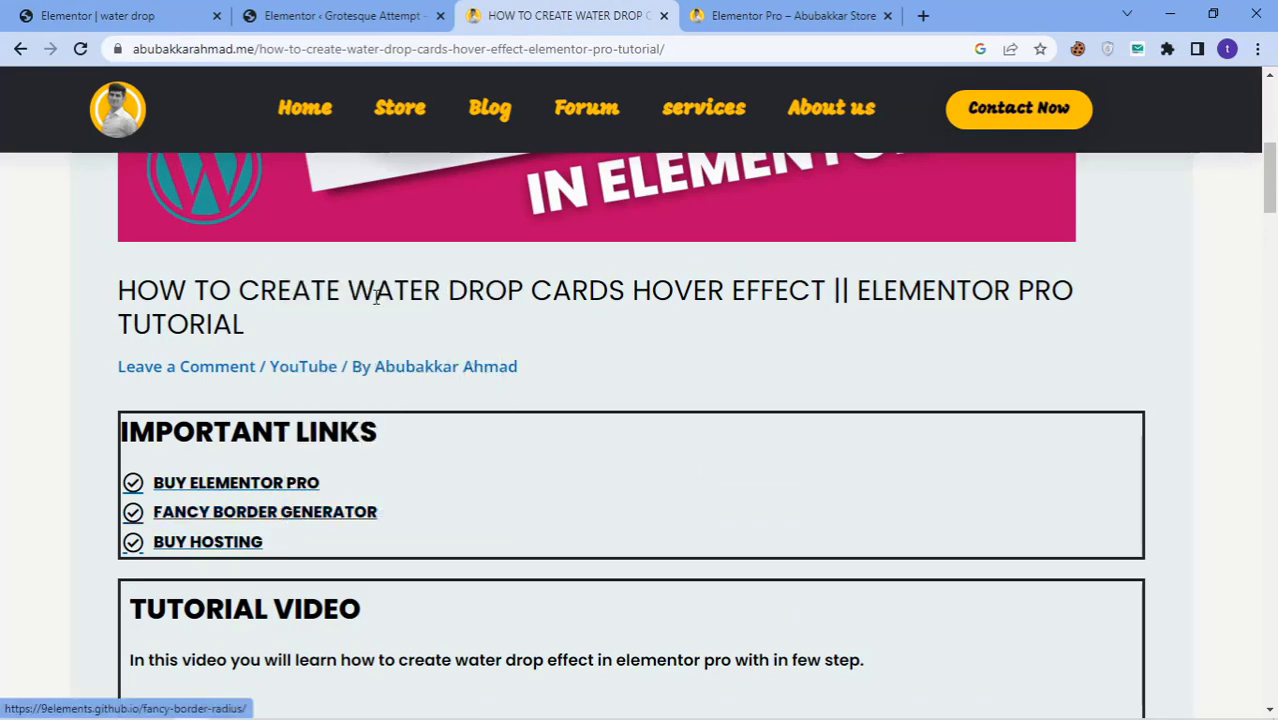
left_click(697, 15)
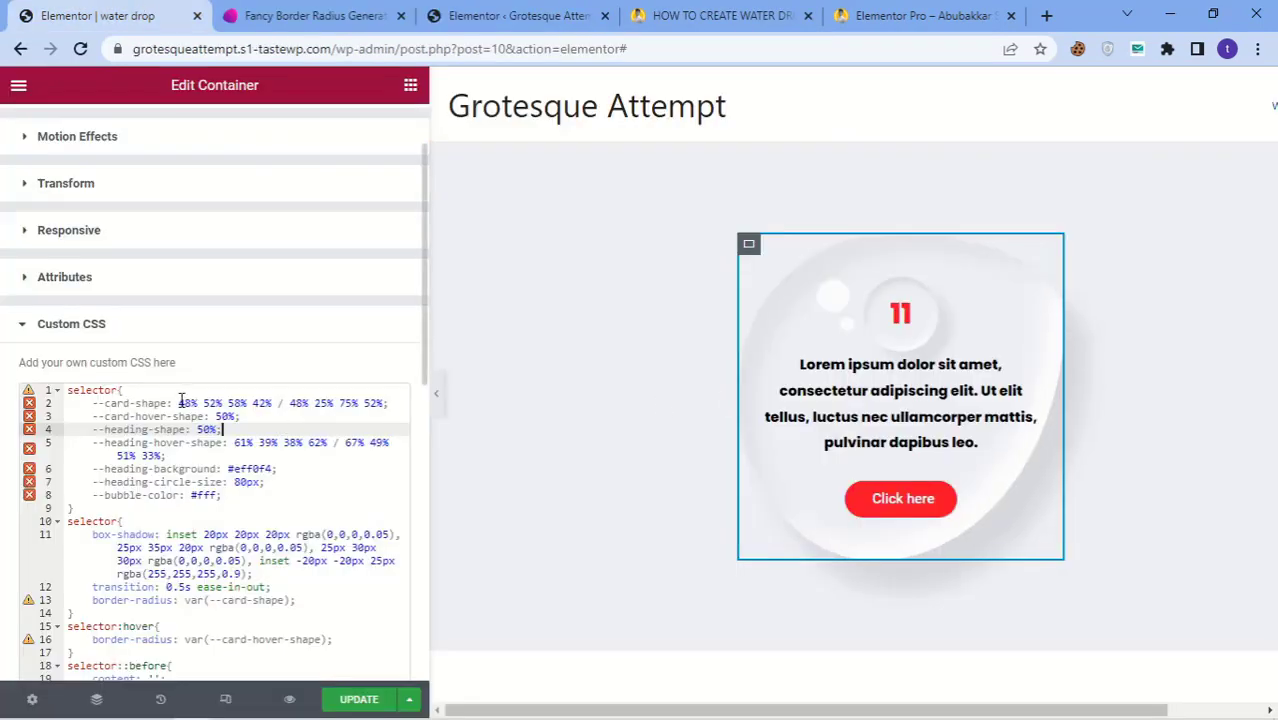
Try 50% as the --card-shape value in the inner container's Custom CSS.
left_click_drag(179, 402, 371, 402)
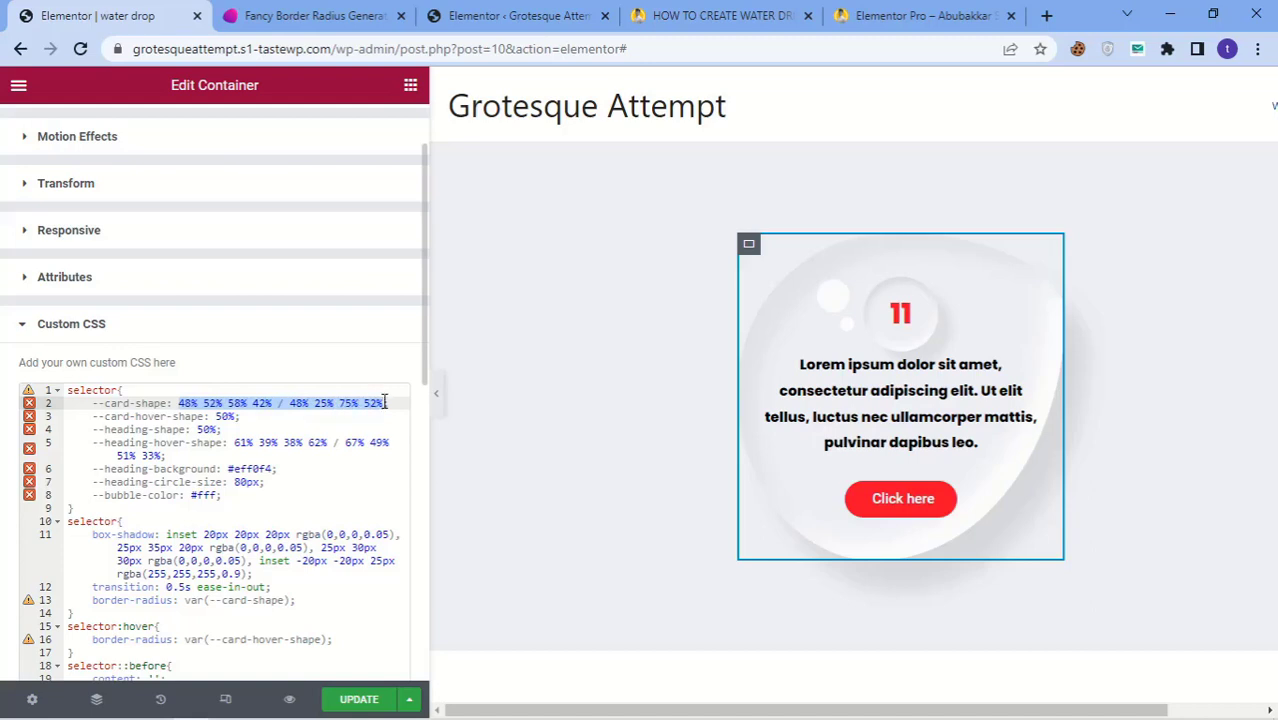
type("50")
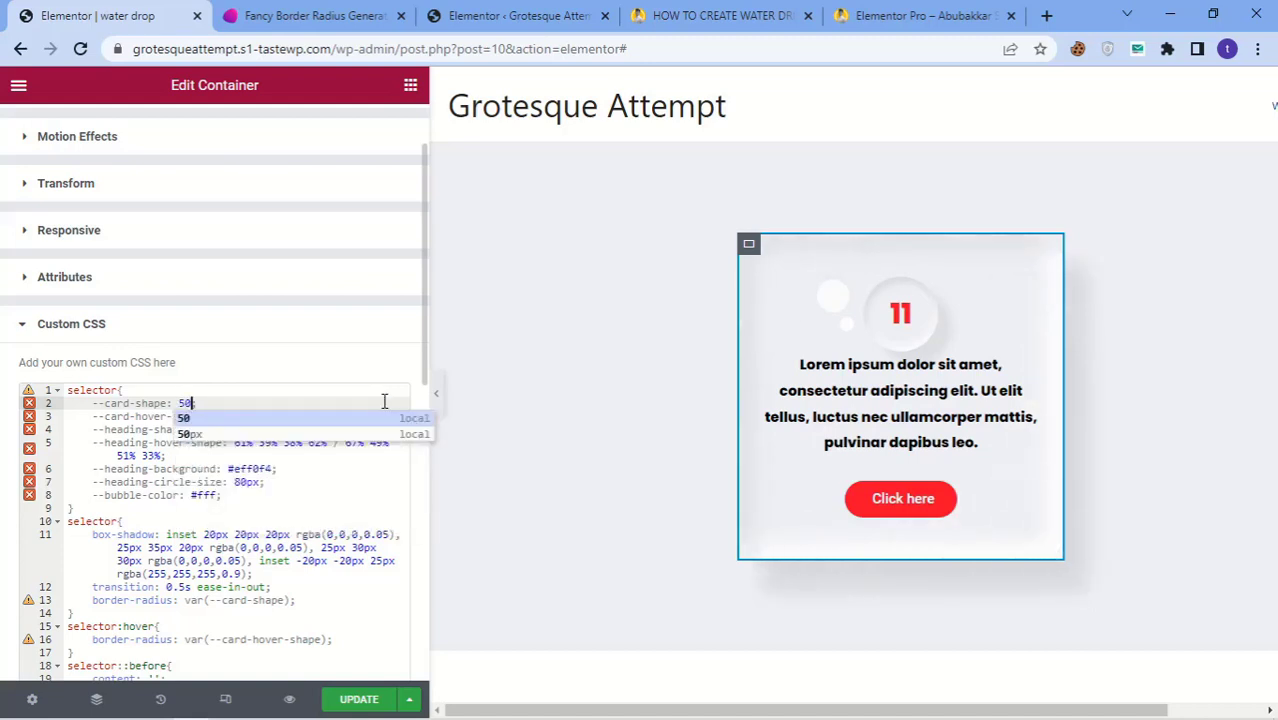
type("%;")
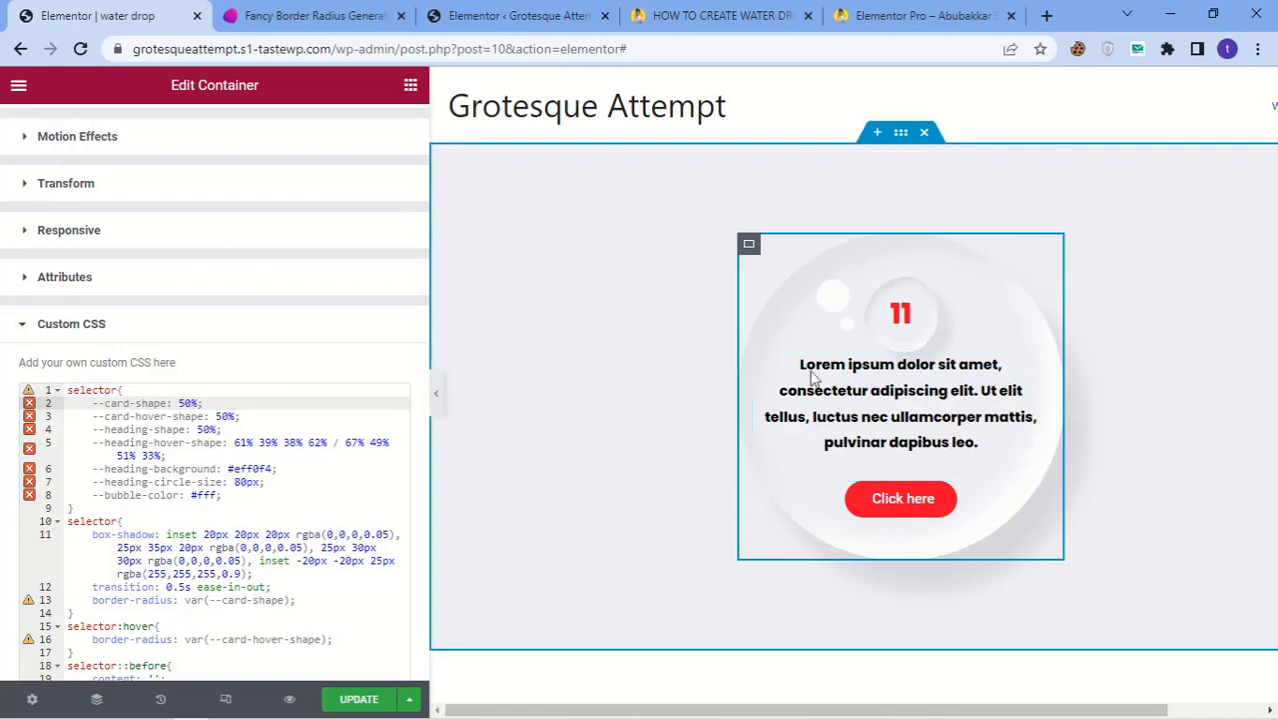
Switch to the Fancy Border Radius generator and enable a custom size of 350 width by 350 height.
left_click(310, 15)
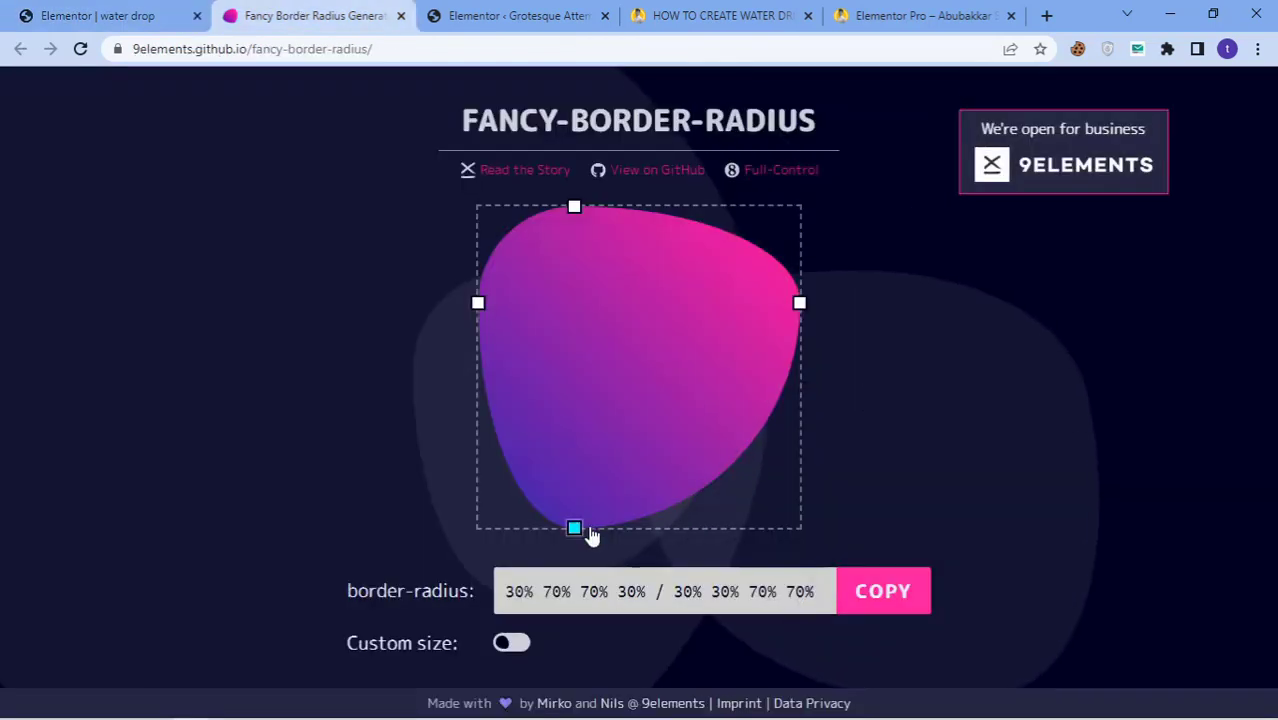
left_click(511, 643)
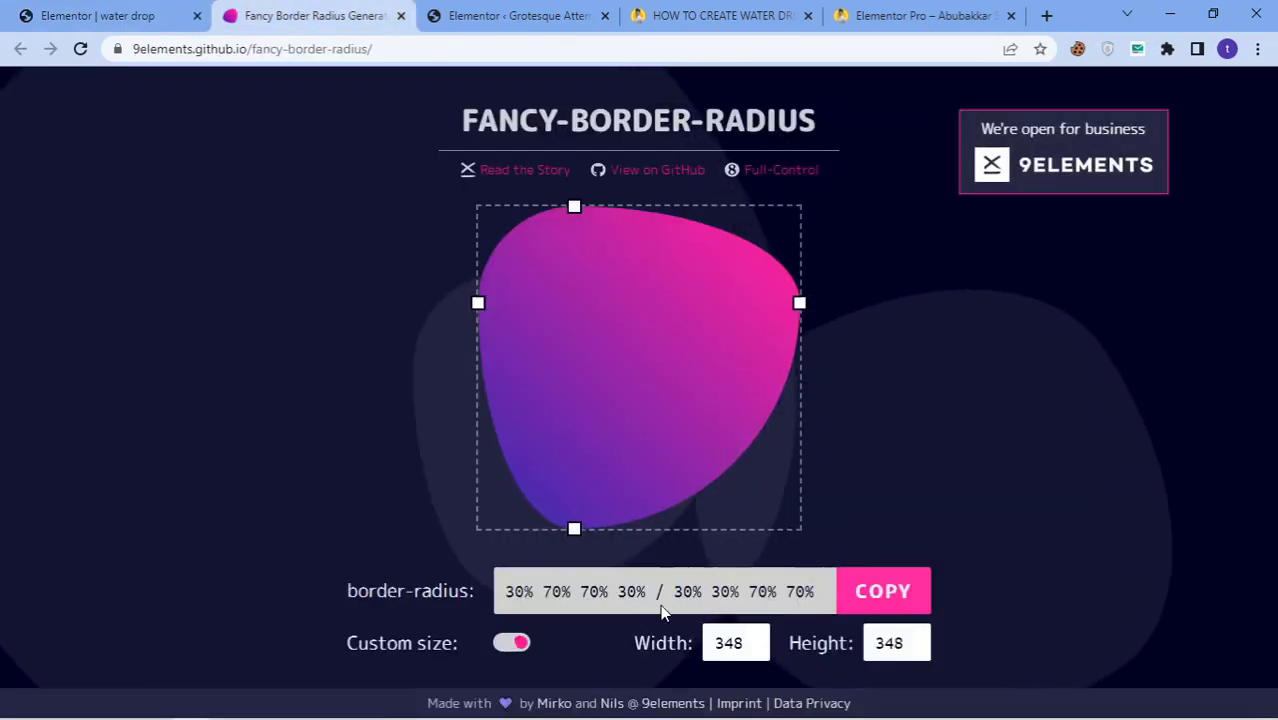
left_click(751, 639)
left_click(751, 639)
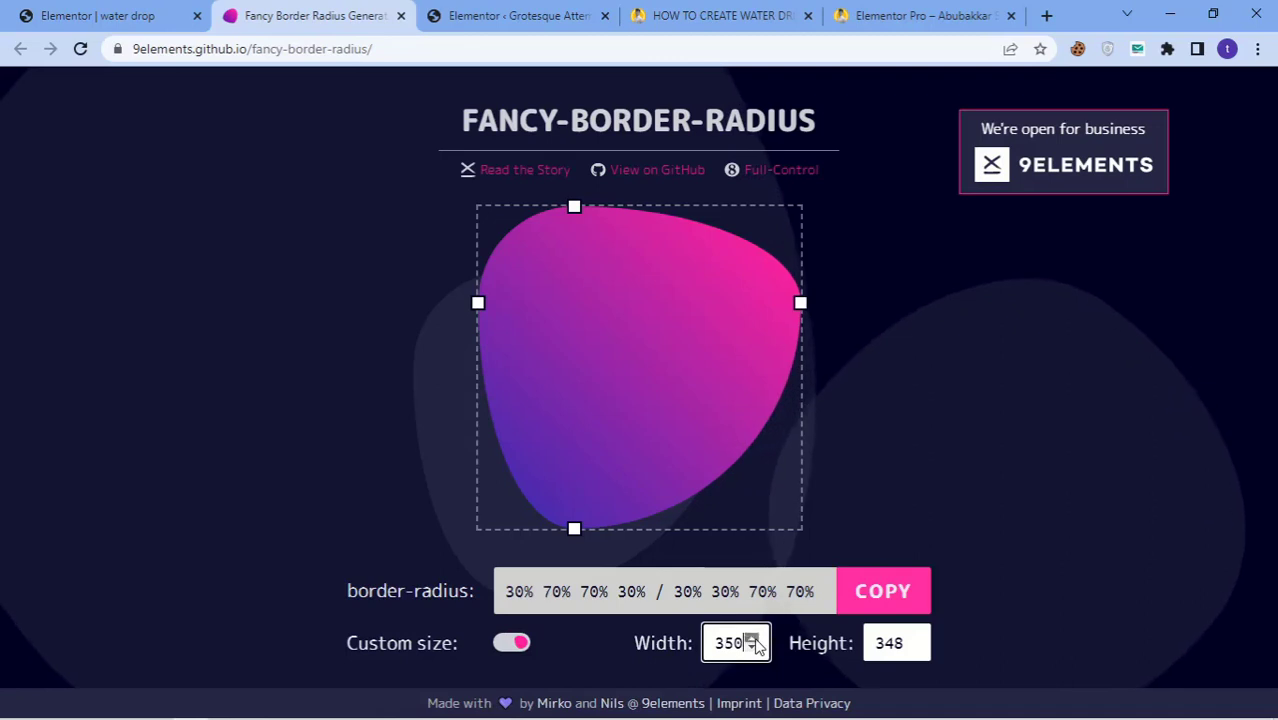
left_click(912, 639)
left_click(912, 639)
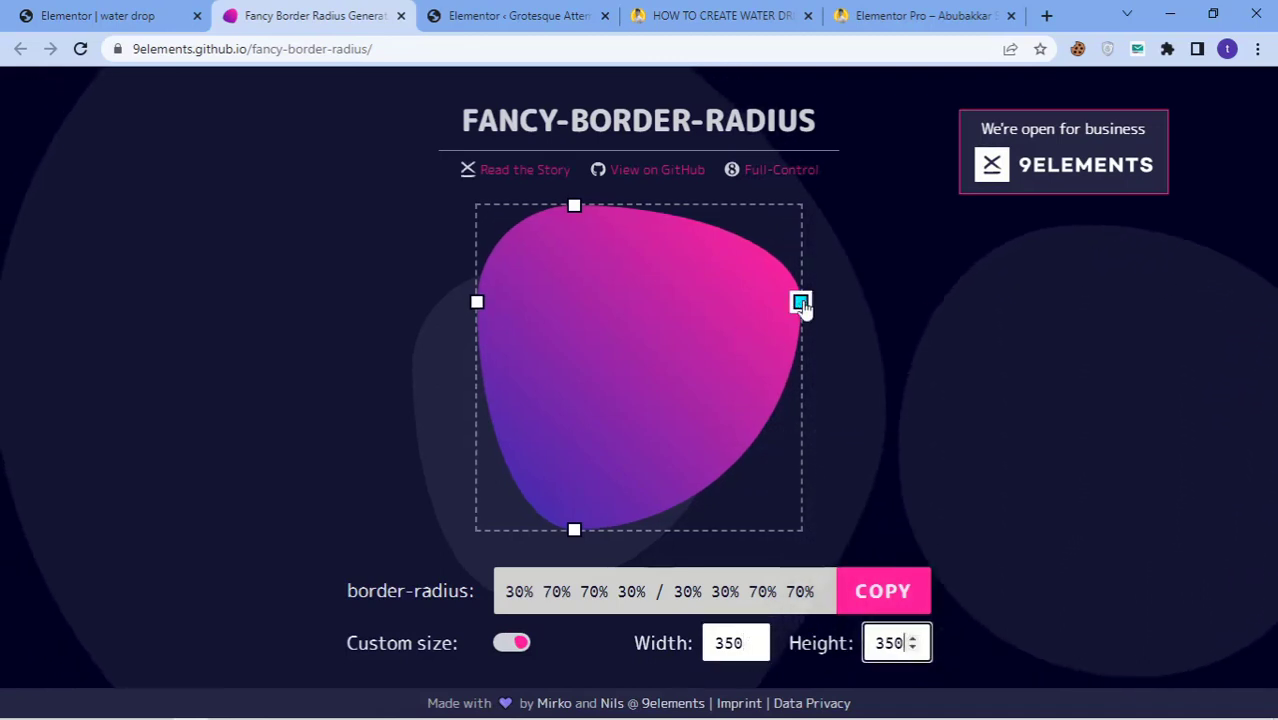
Reshape the blob to 30% 70% 70% 30% / 59% 51% 49% 41% and copy that radius into --card-shape in Elementor's Custom CSS.
left_click_drag(800, 301, 801, 391)
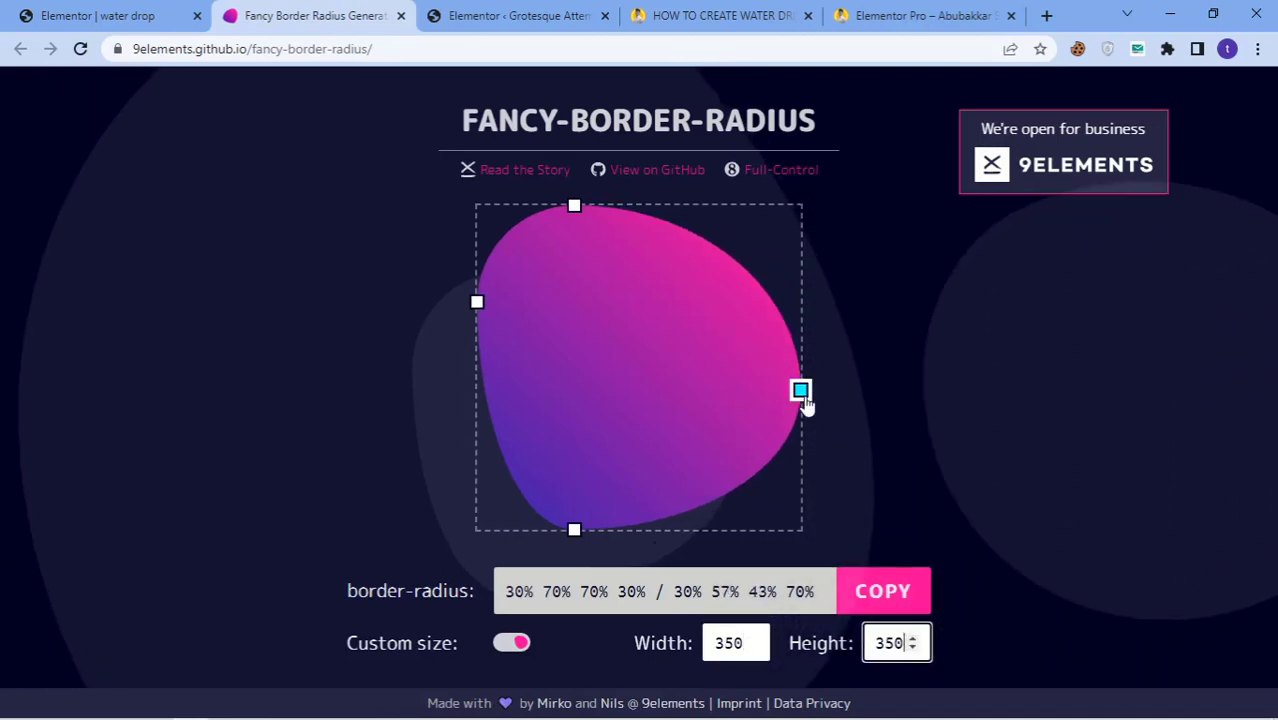
left_click_drag(476, 301, 476, 396)
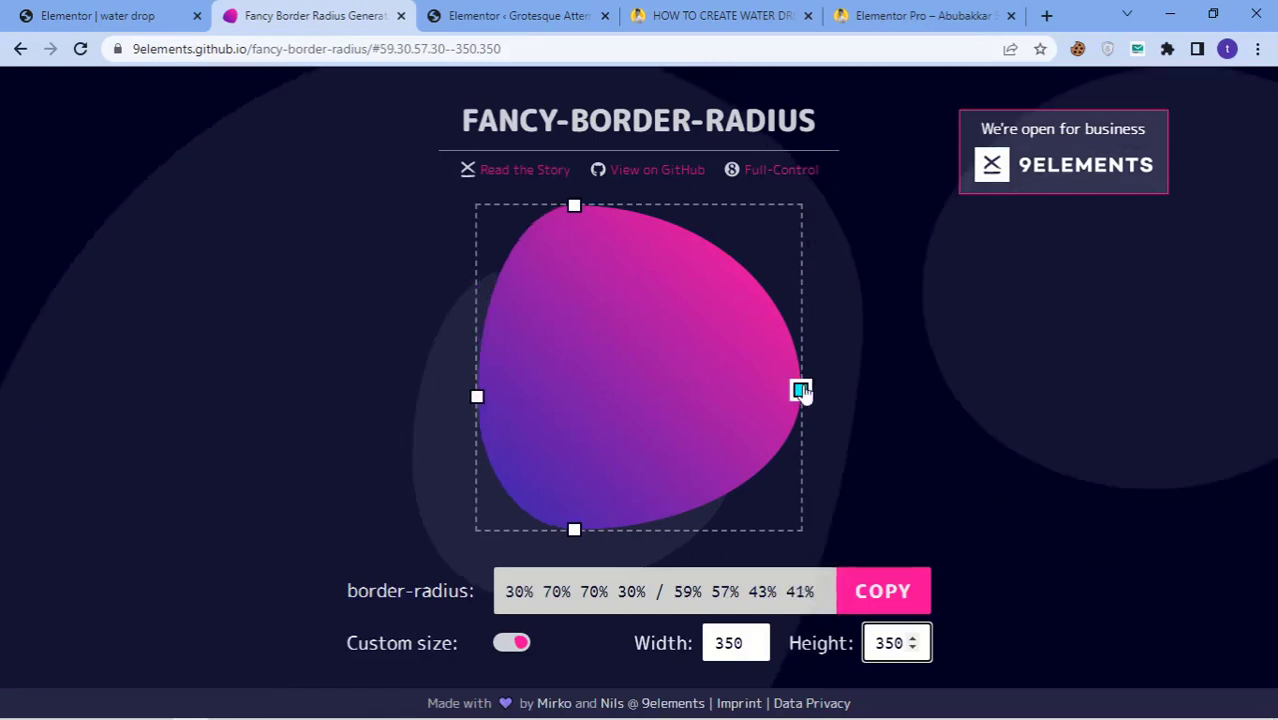
mouse_move(801, 391)
left_mouse_down()
mouse_move(801, 309)
mouse_move(801, 370)
left_mouse_up()
left_click(580, 278)
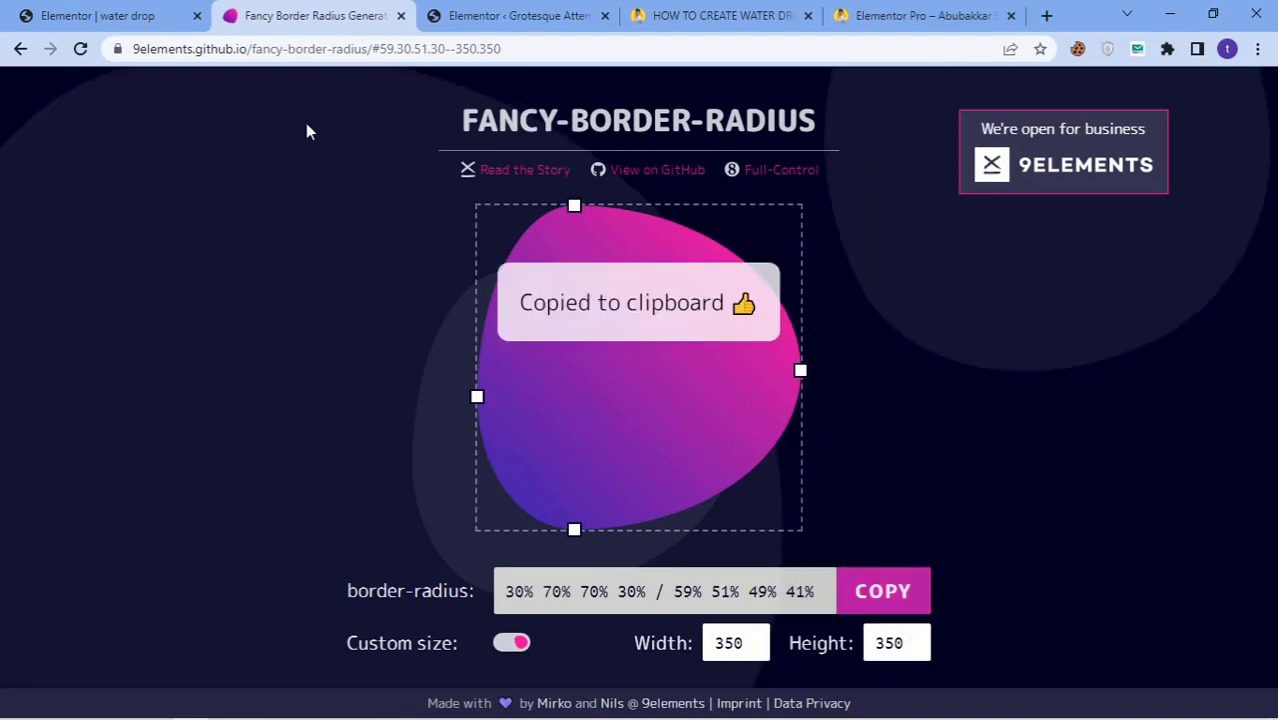
left_click(97, 15)
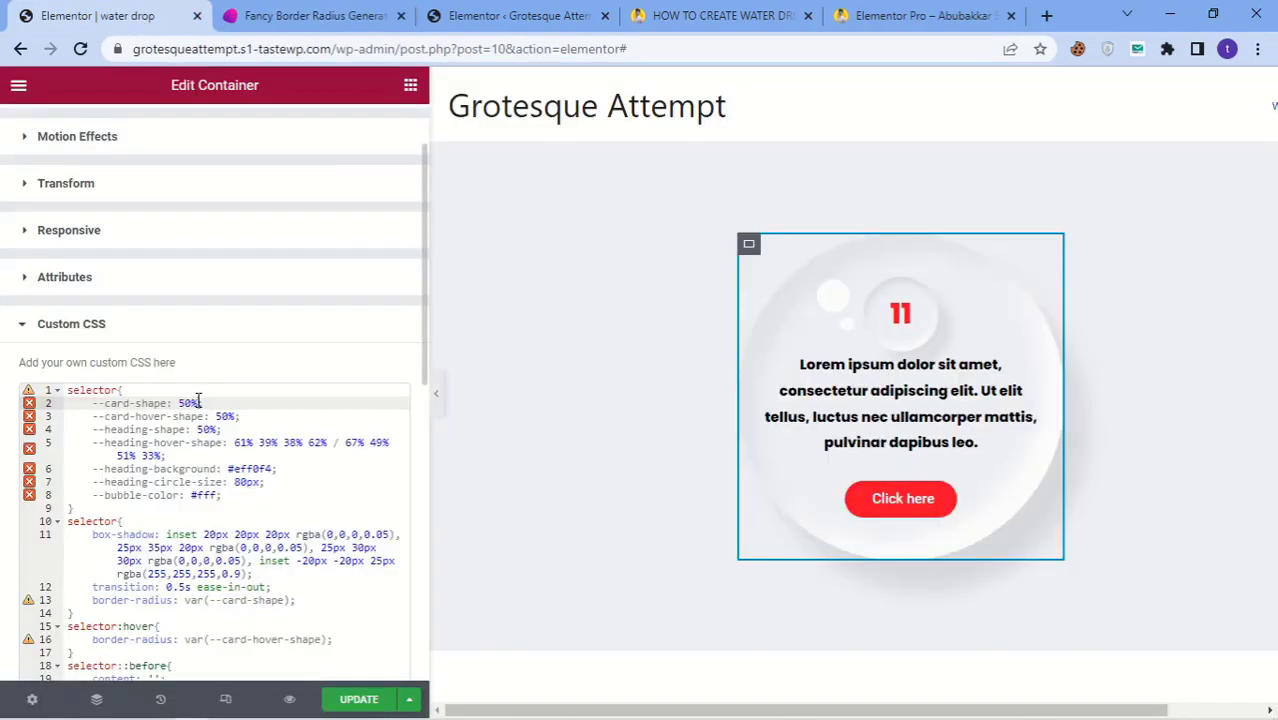
key("ctrl+v")
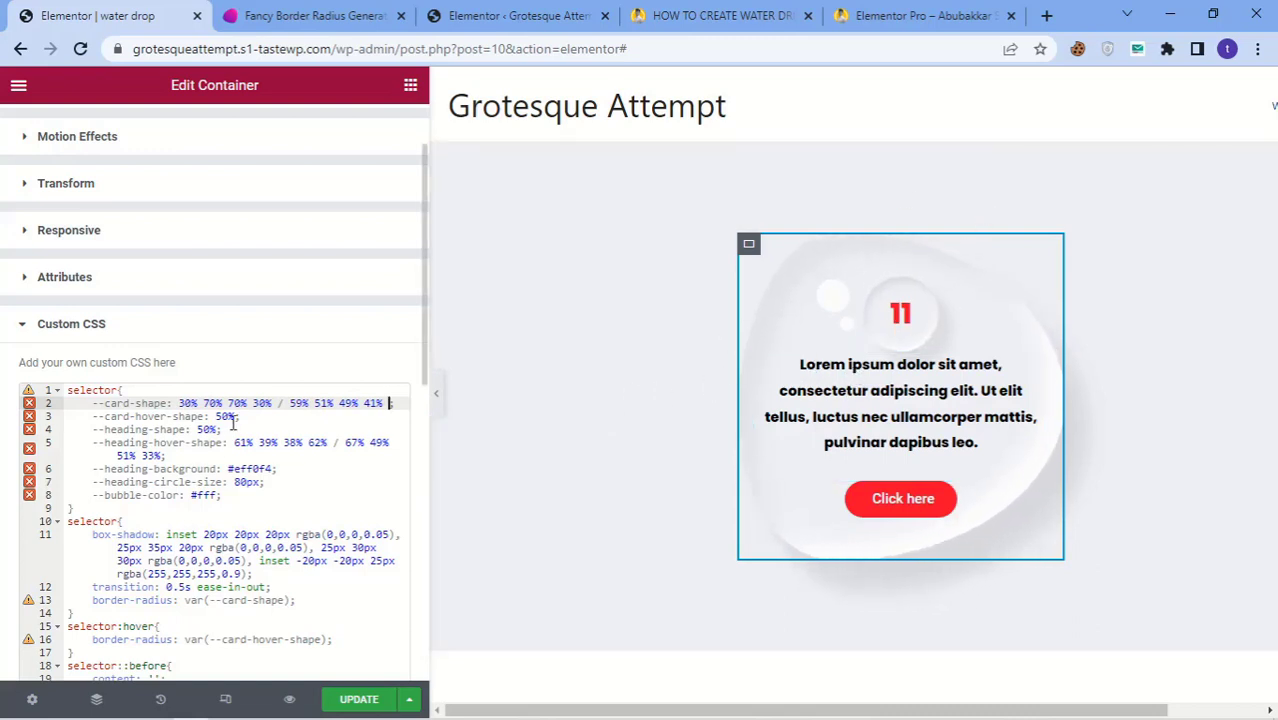
Reshape the generator's blob to 78% 22% 30% 70% / 59% 51% 49% 41% and copy that radius into --card-hover-shape in Elementor's Custom CSS.
left_click(310, 15)
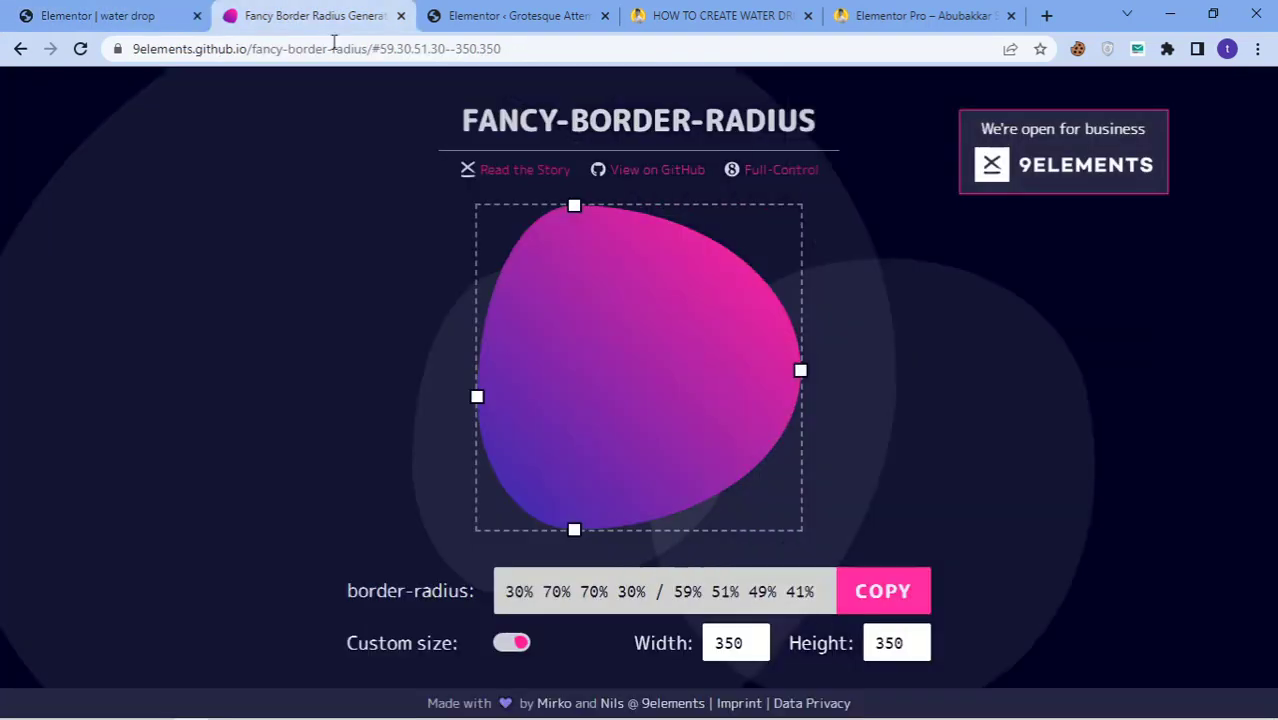
left_click_drag(575, 533, 707, 536)
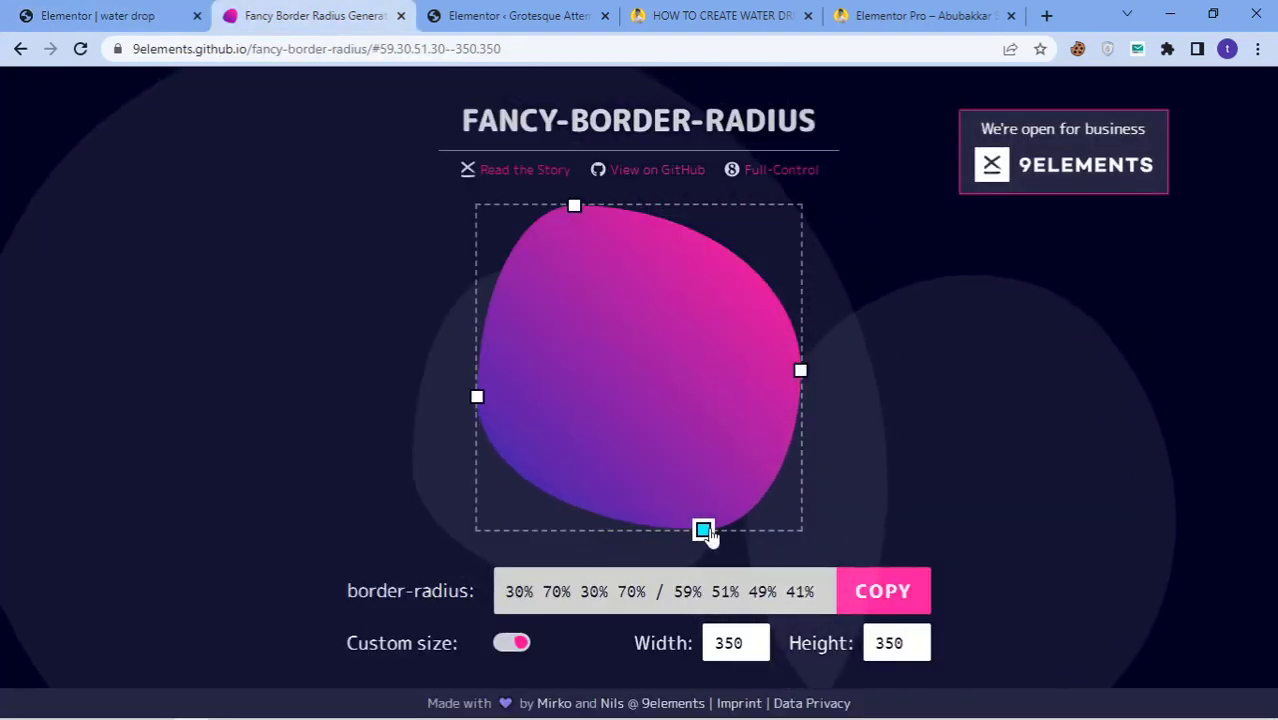
left_click_drag(574, 206, 748, 232)
left_click(884, 591)
key("ctrl+shift+Tab")
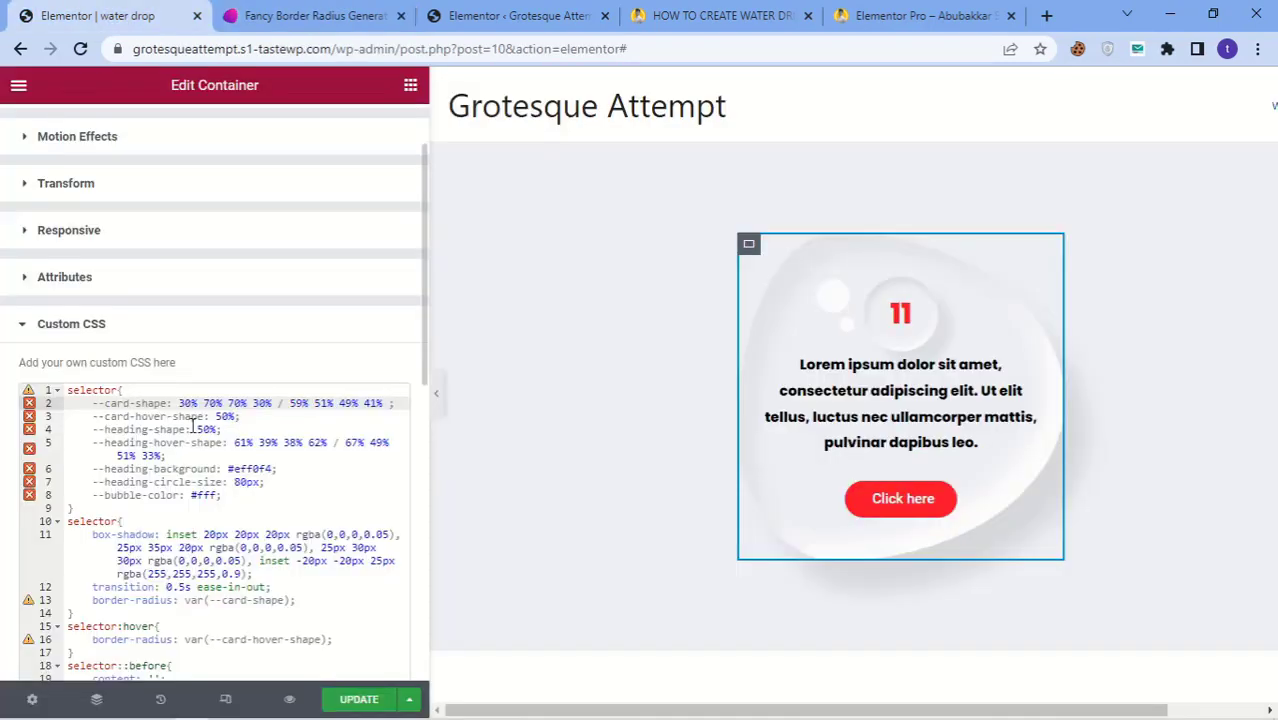
left_click(222, 416)
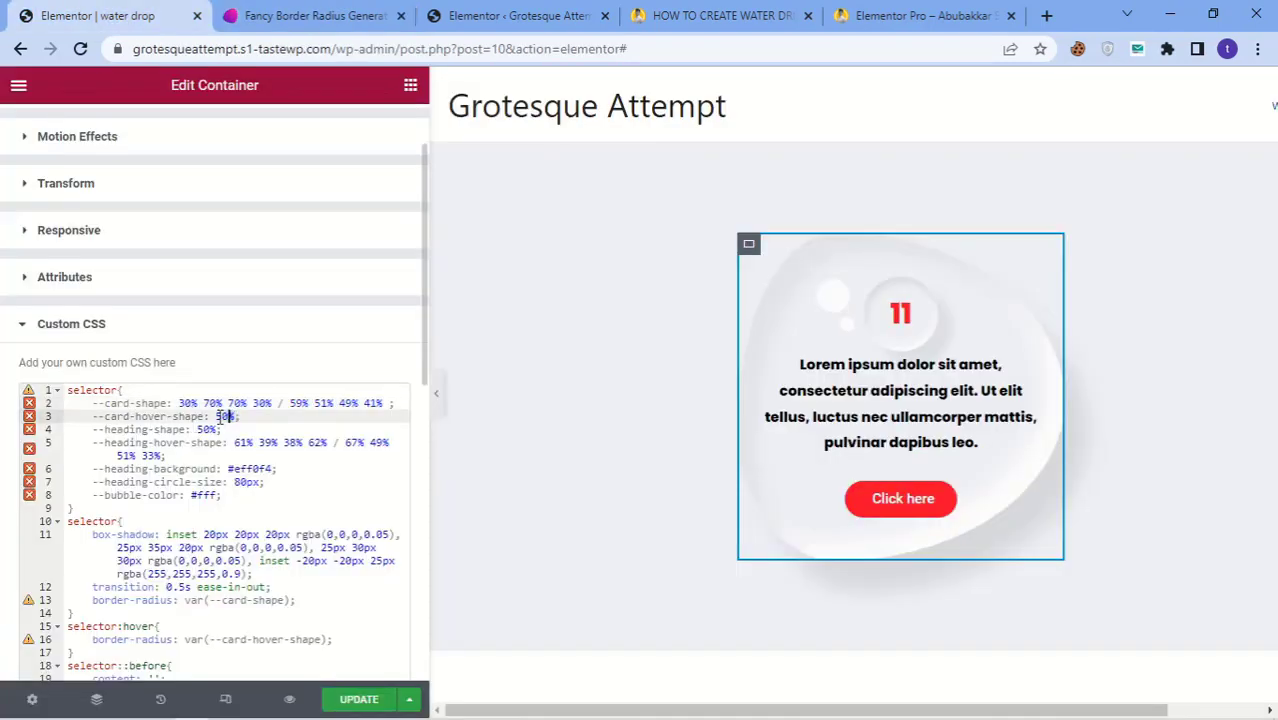
key("ctrl+v")
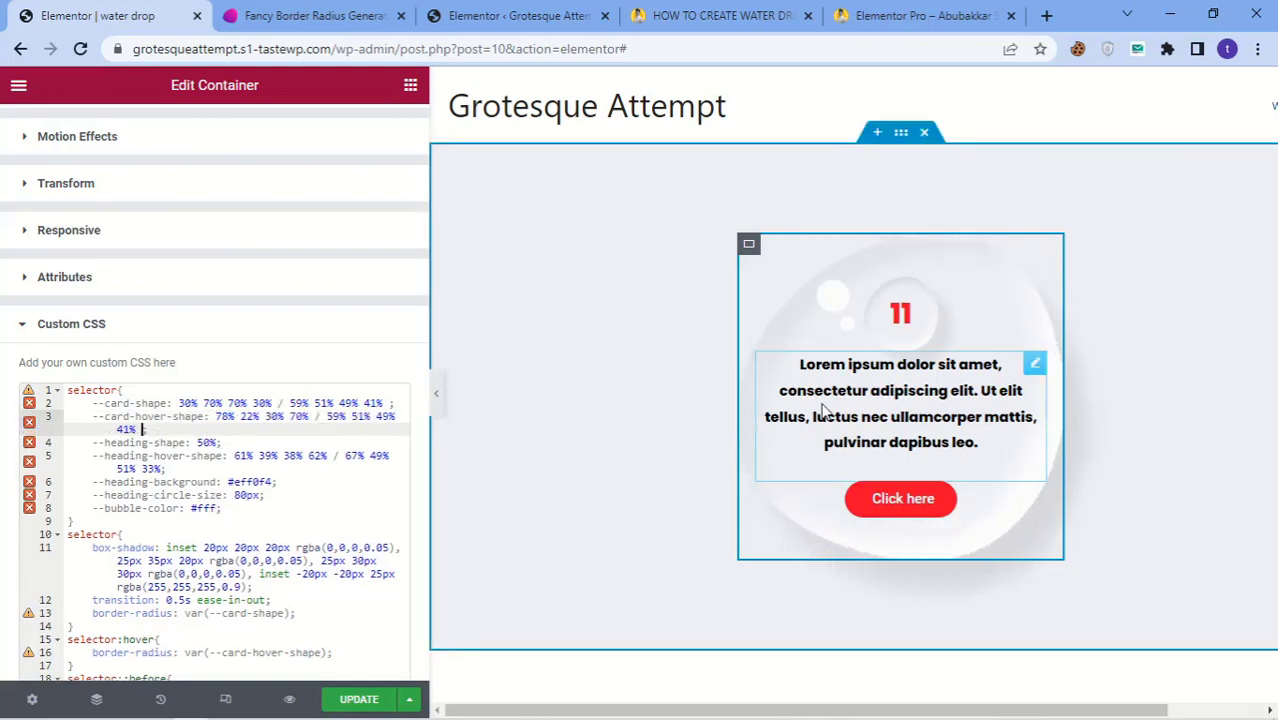
Return to the Fancy Border Radius generator and set the custom size to 80 width by 80 height for the heading circle.
scroll(235, 430, "down", 1)
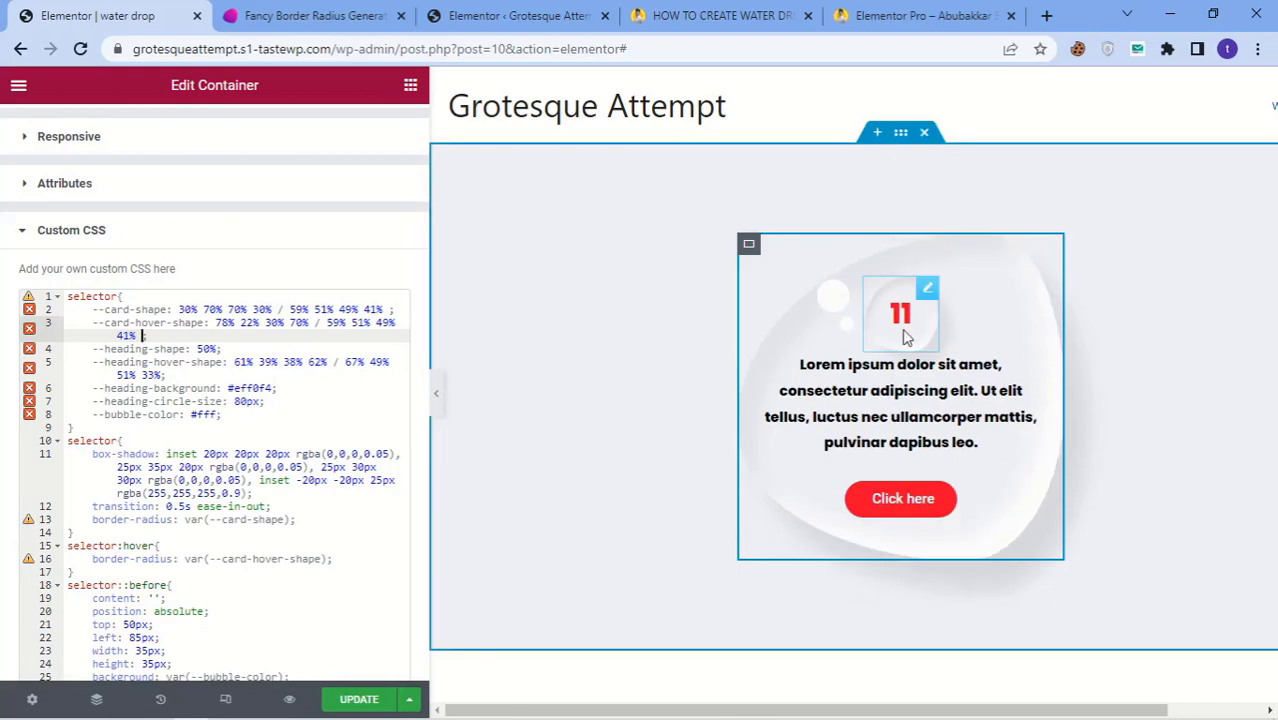
left_click(345, 18)
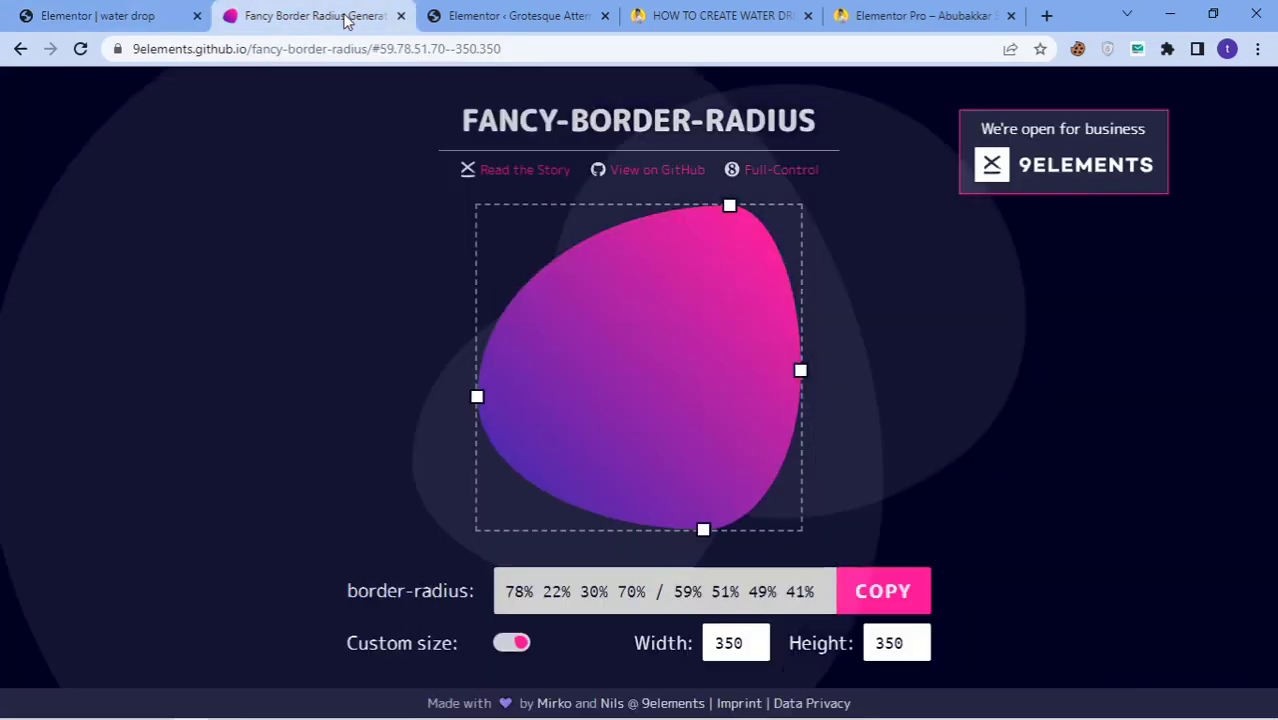
double_click(724, 643)
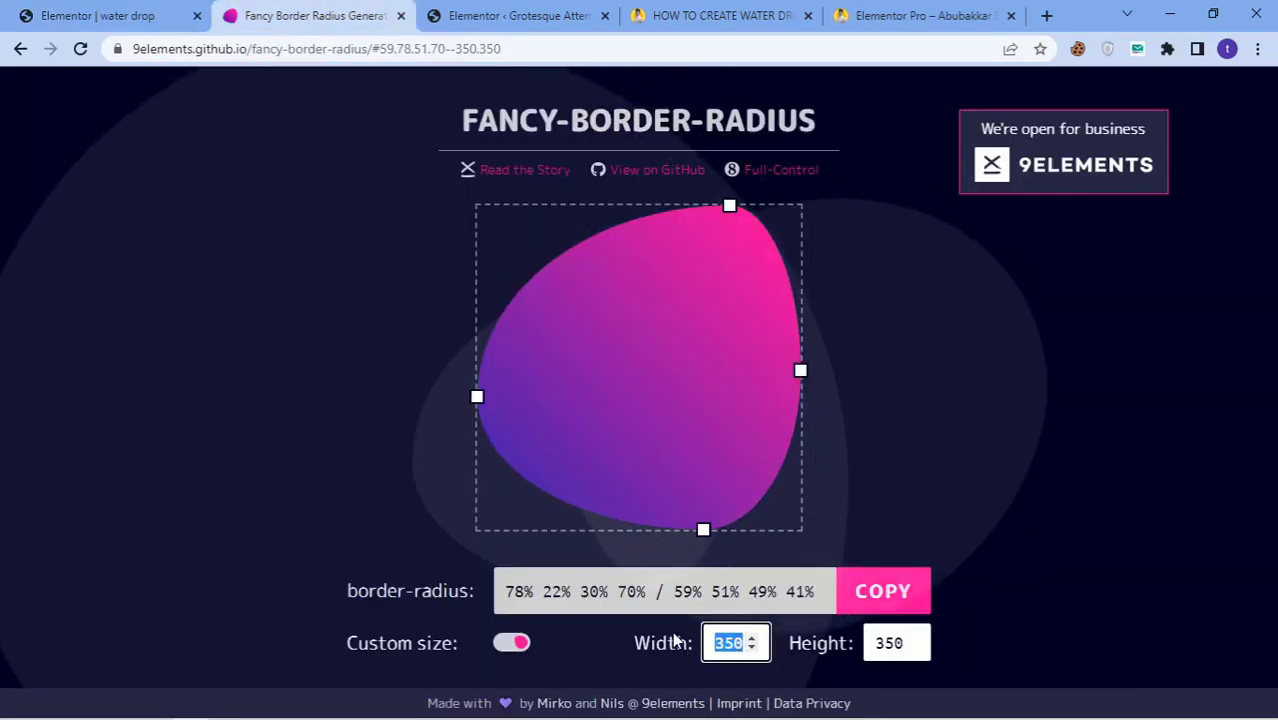
type("80")
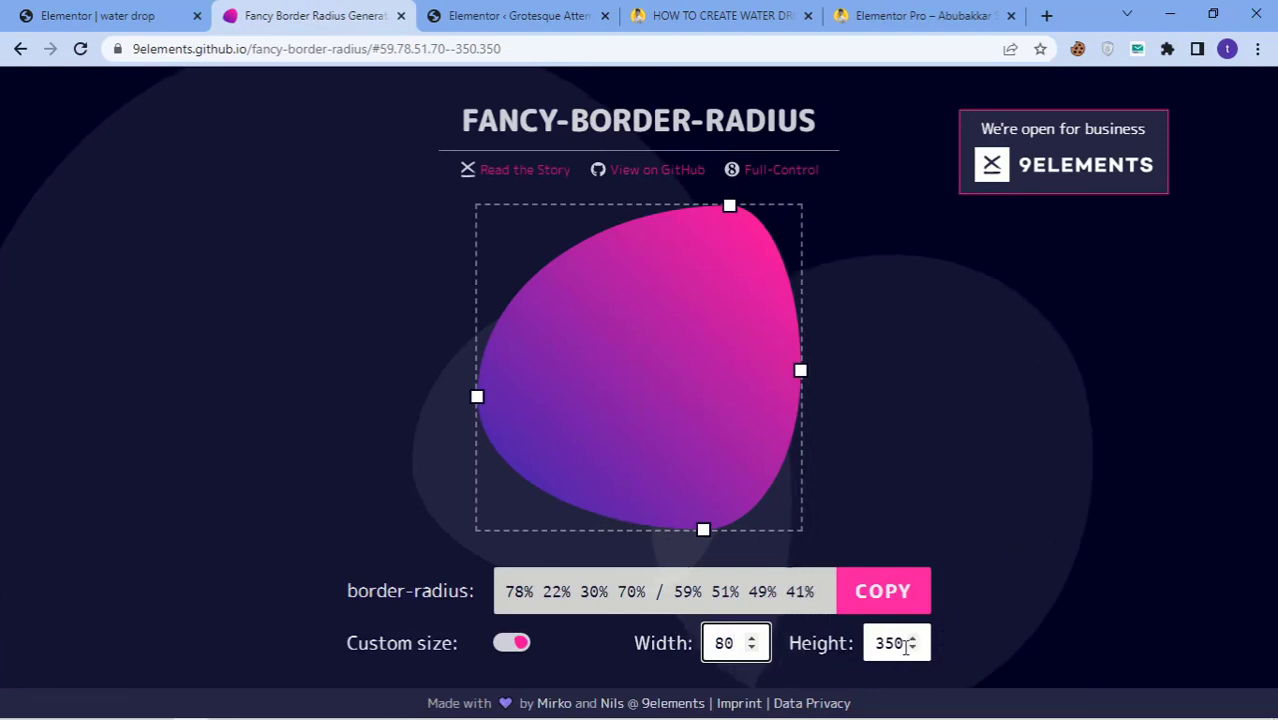
double_click(876, 647)
type("80")
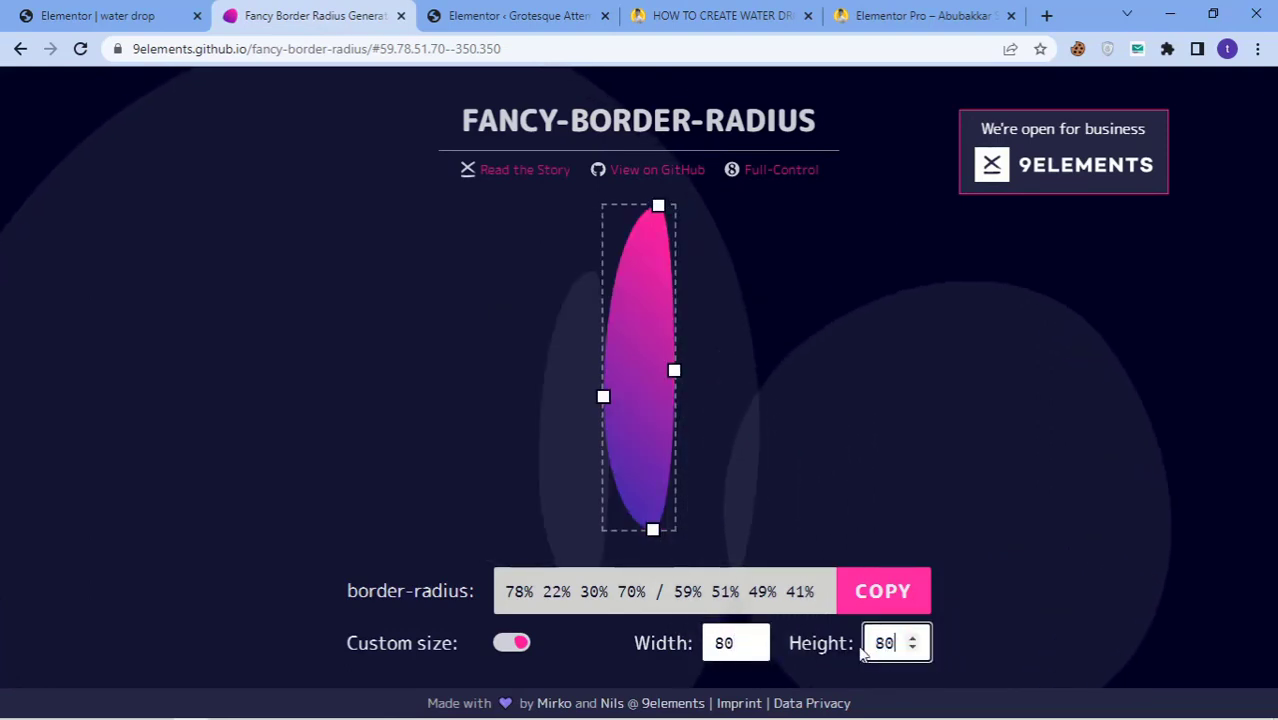
Reshape the generator's blob to 48% 52% 30% 70% / 71% 51% 49% 29% and copy that radius into --heading-shape in Elementor's Custom CSS.
left_click(949, 470)
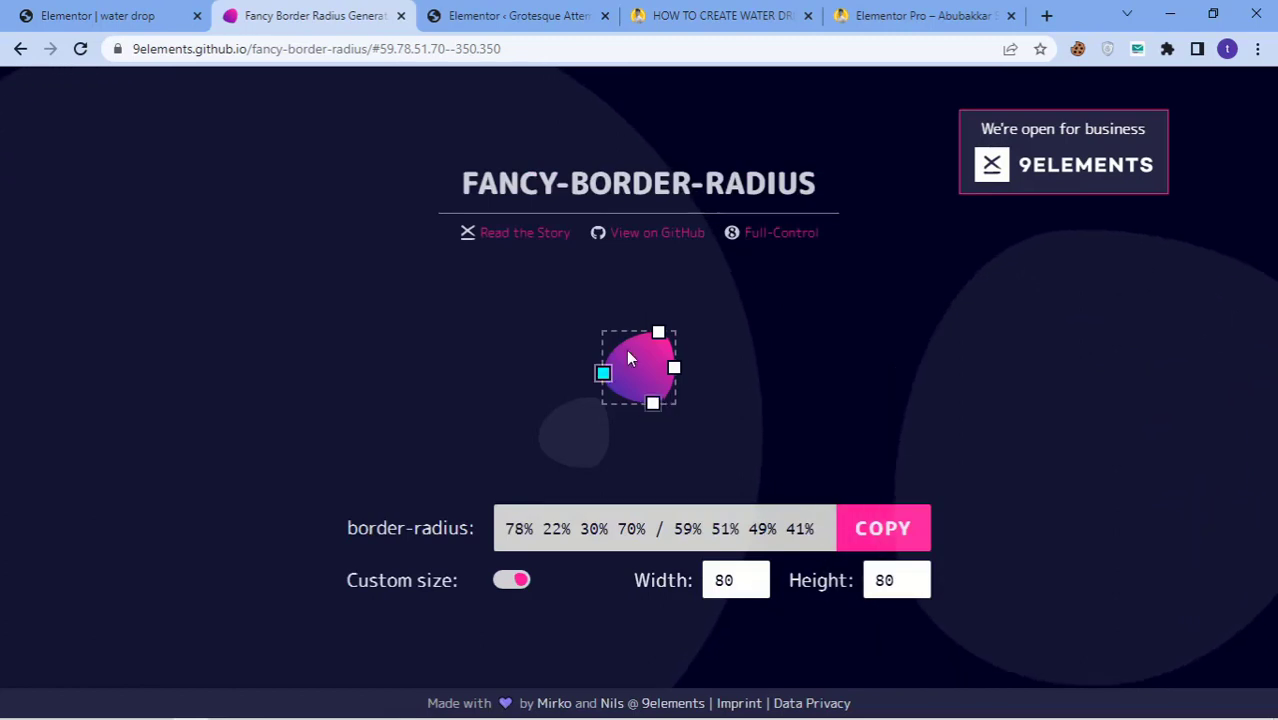
mouse_move(658, 332)
left_mouse_down()
mouse_move(615, 332)
mouse_move(637, 331)
left_mouse_up()
mouse_move(603, 373)
left_mouse_down()
mouse_move(593, 405)
mouse_move(590, 395)
left_mouse_up()
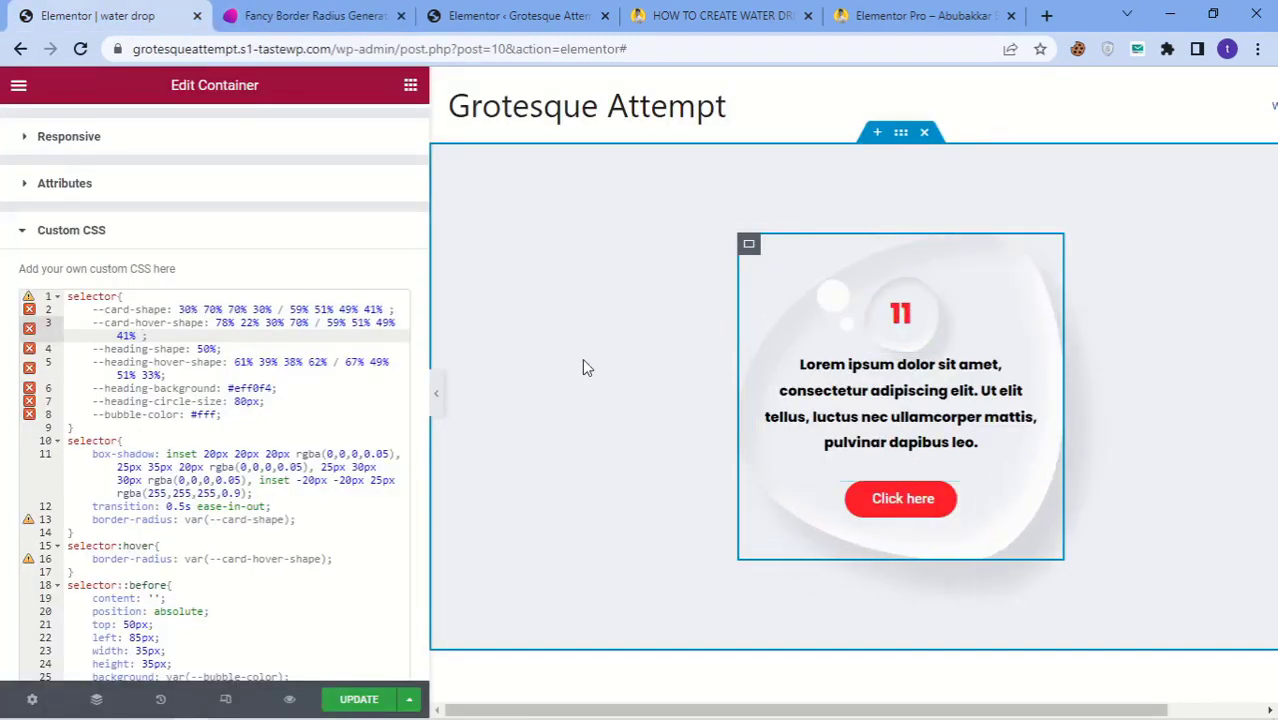
left_click_drag(218, 349, 203, 349)
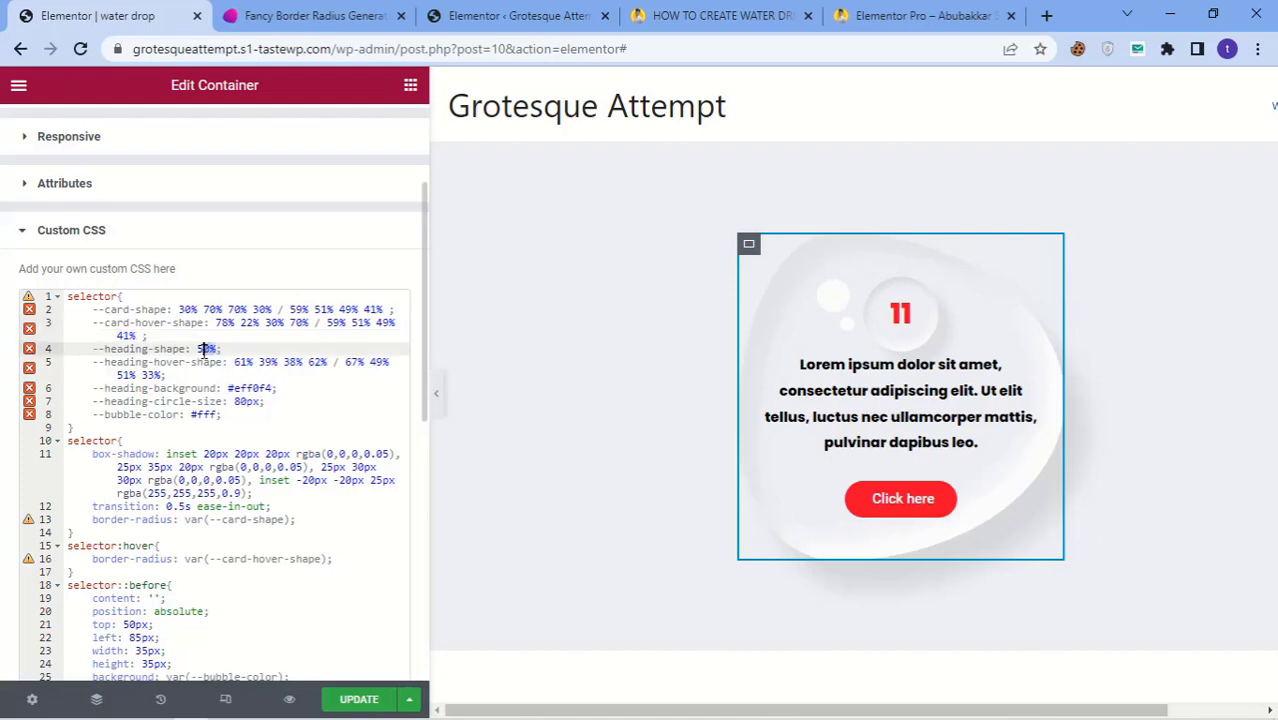
key("ctrl+v")
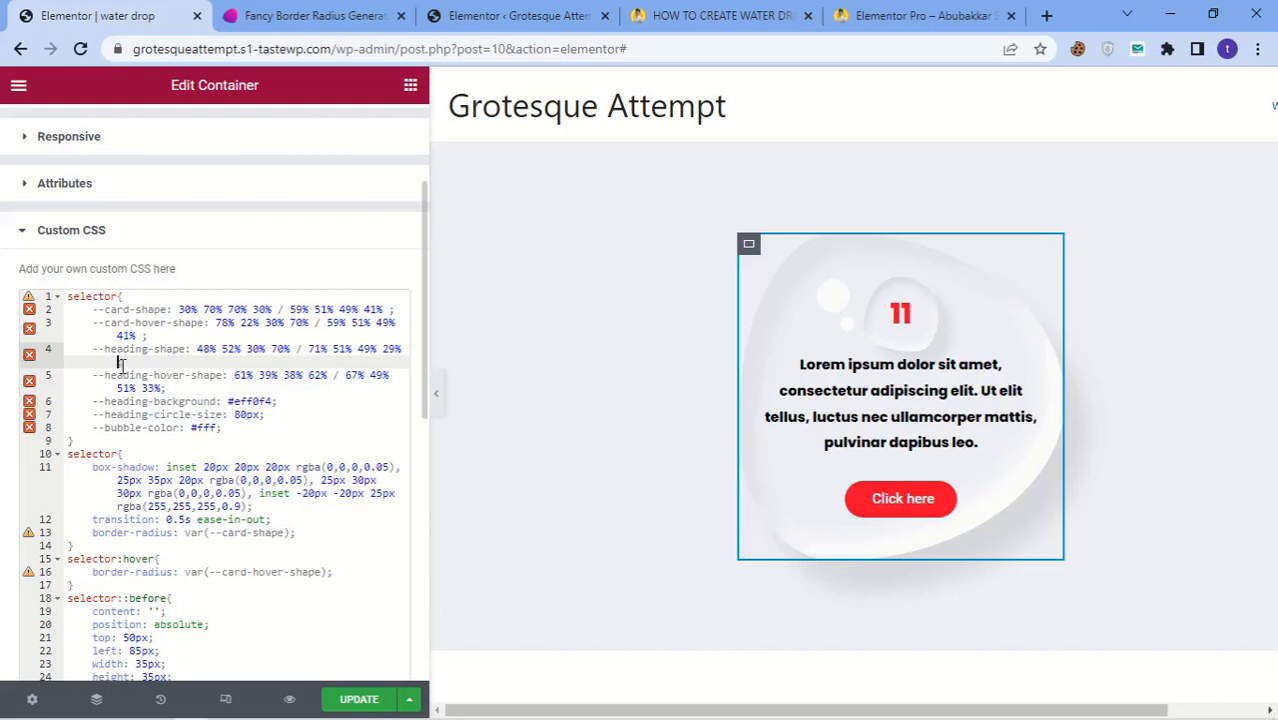
Replace the pasted radius of --heading-shape with 50% in the Custom CSS.
mouse_move(118, 363)
left_mouse_down()
mouse_move(262, 341)
mouse_move(122, 365)
left_mouse_up()
left_click(200, 352)
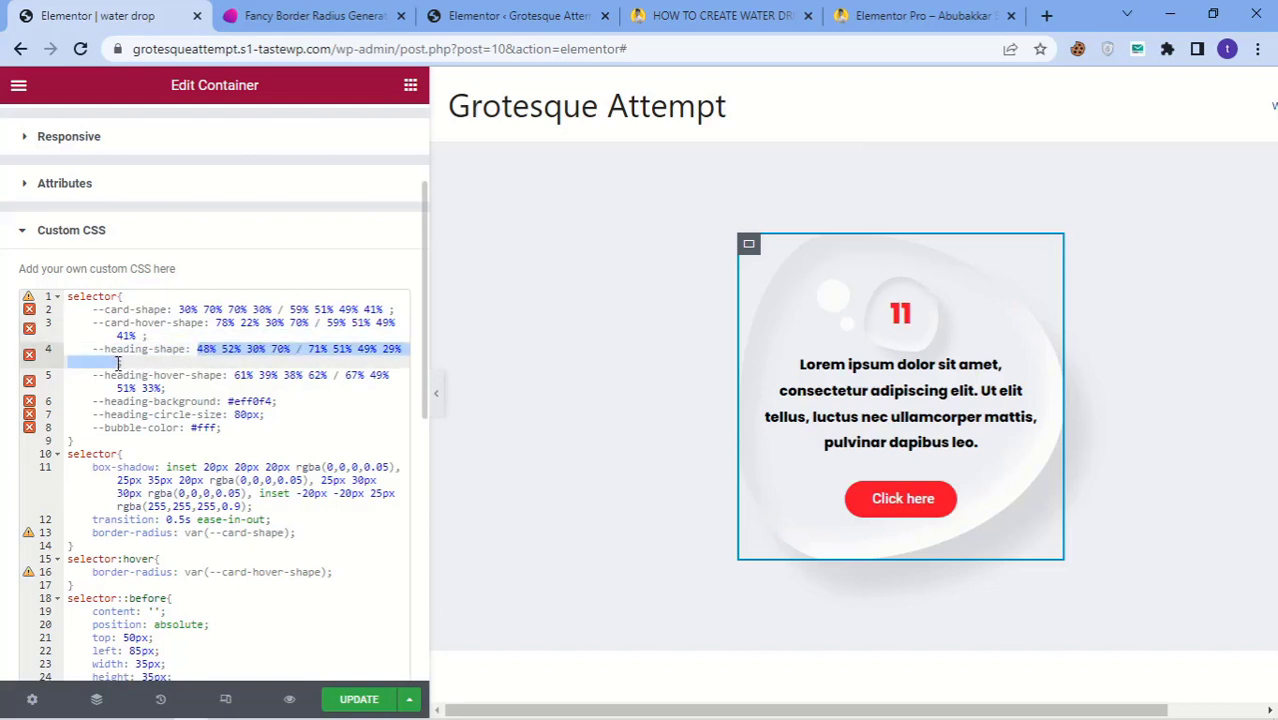
type("50")
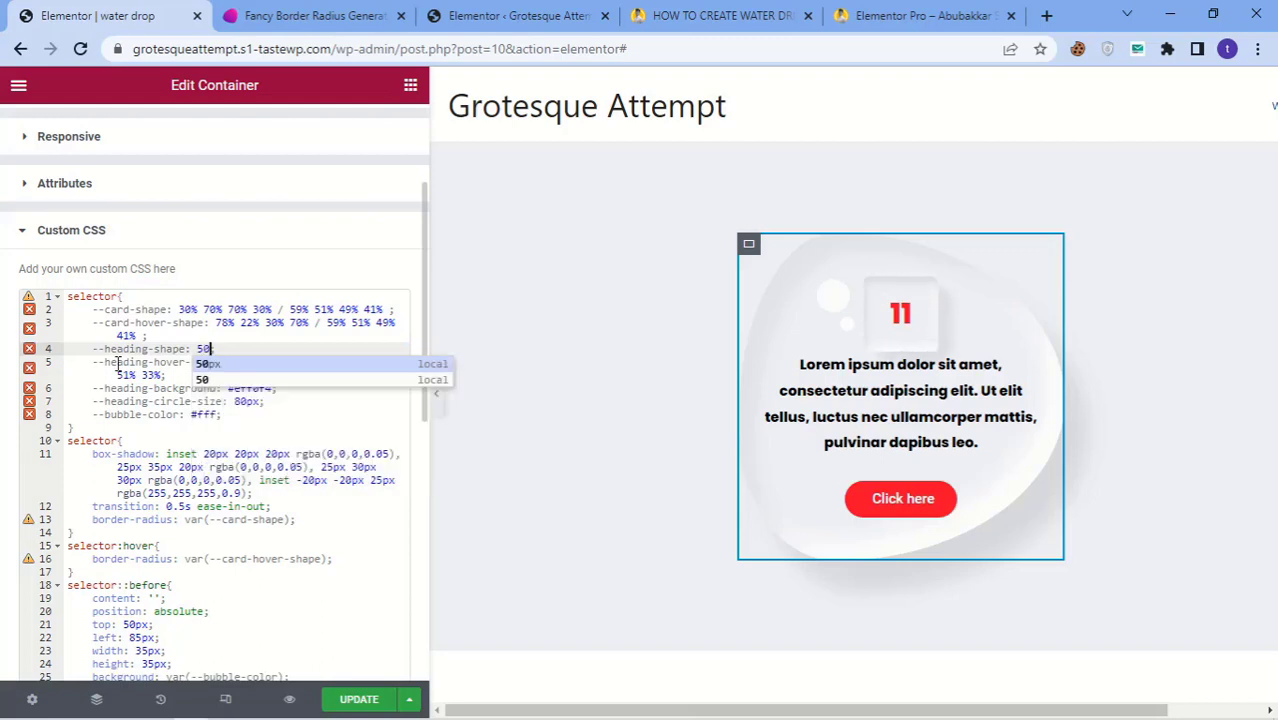
type("%")
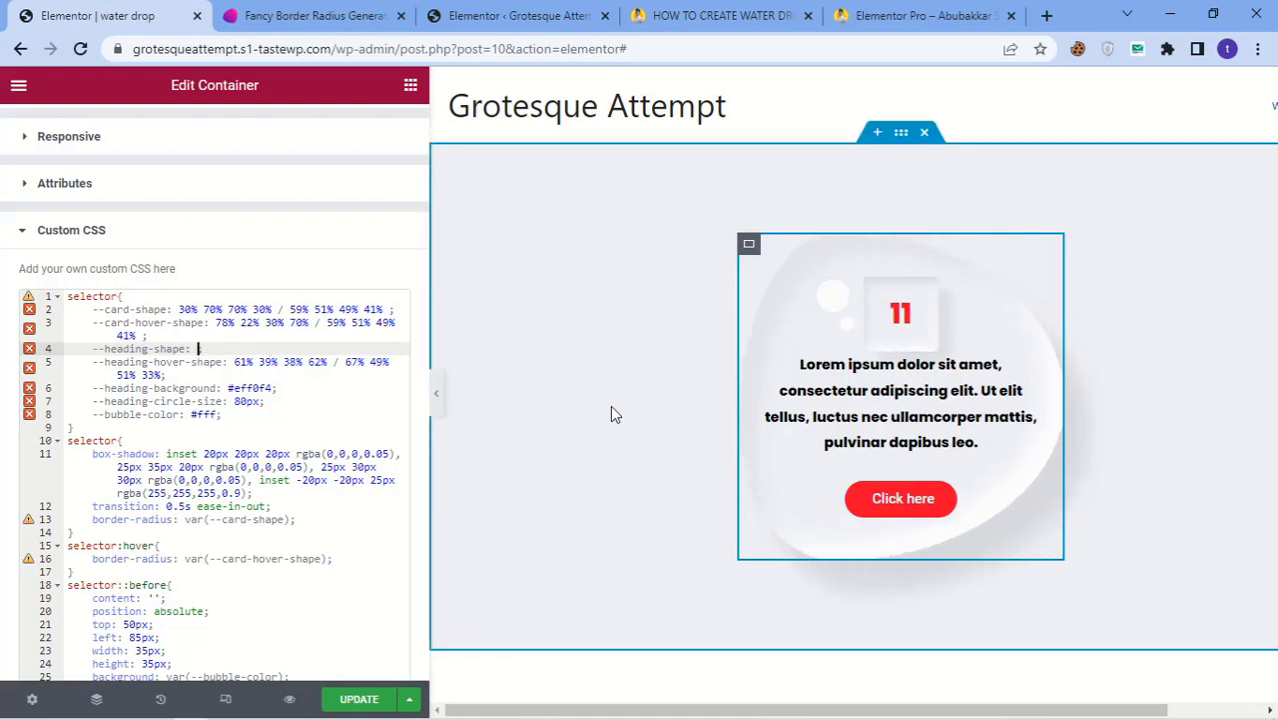
type("50")
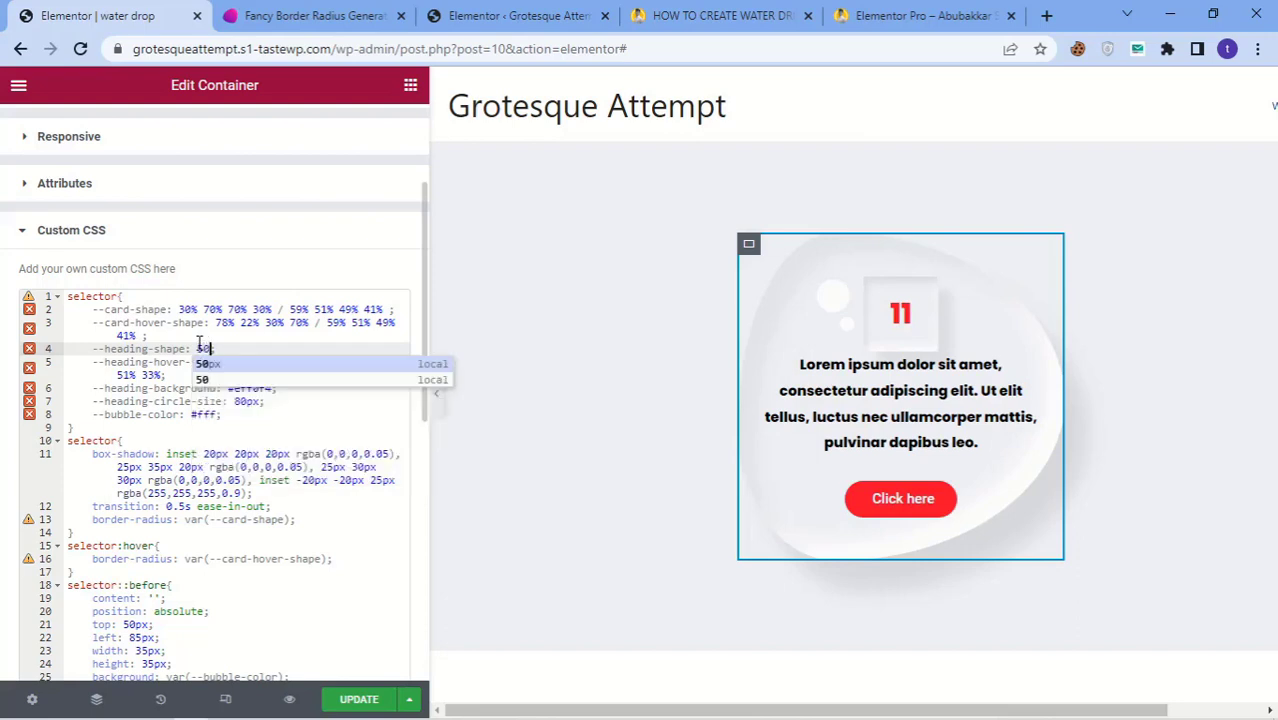
type("%;")
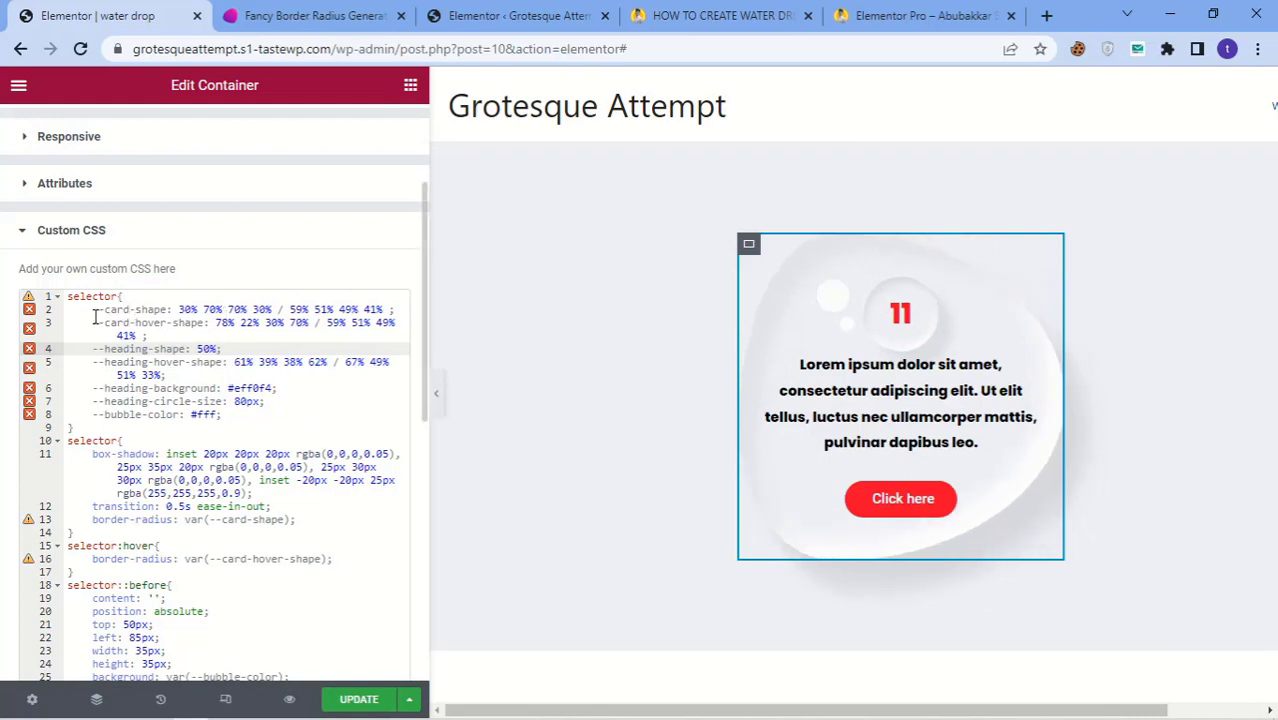
Set --card-hover-shape to 50% in the Custom CSS and narrow the editing panel to give the canvas more room.
left_click_drag(95, 316, 207, 323)
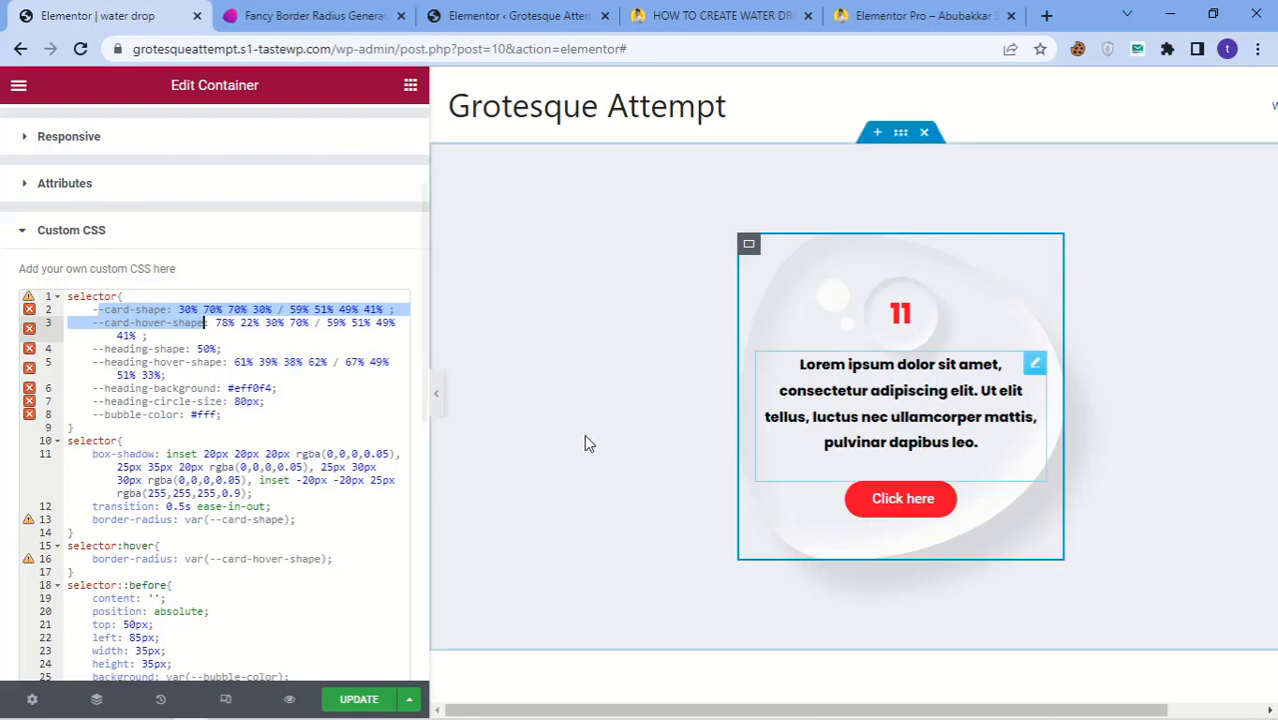
left_click(225, 345)
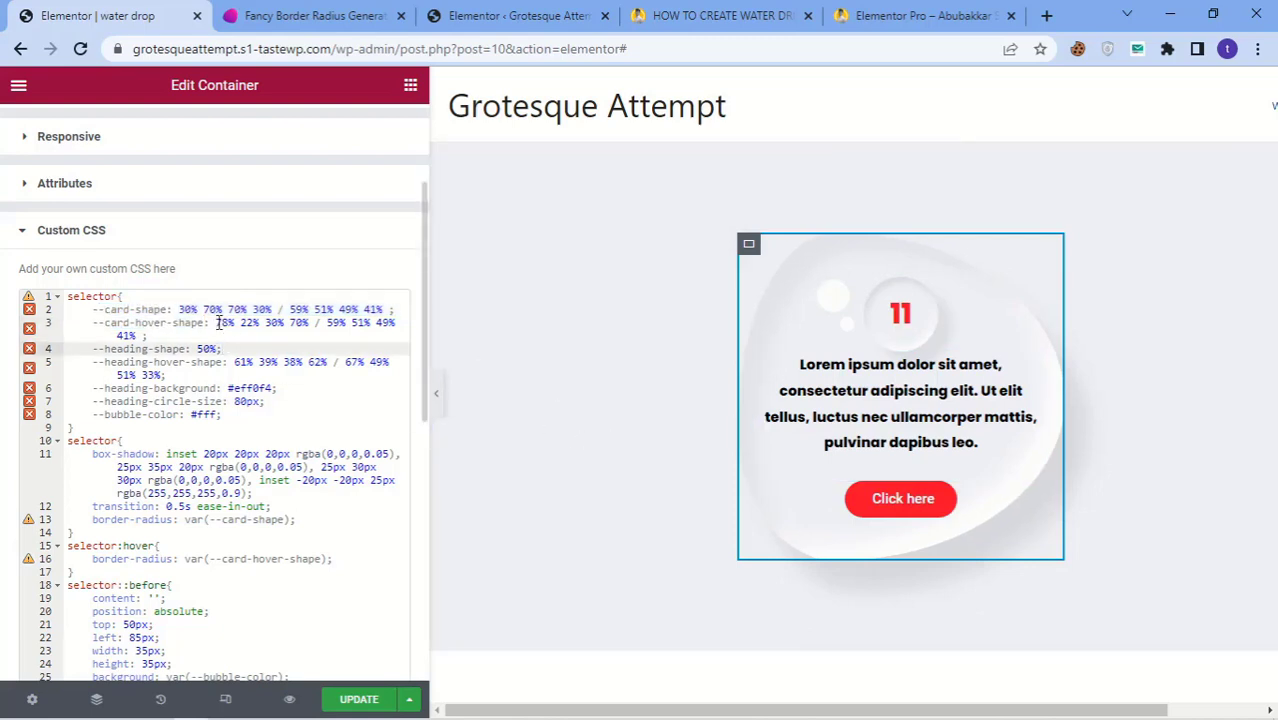
left_click_drag(216, 323, 137, 336)
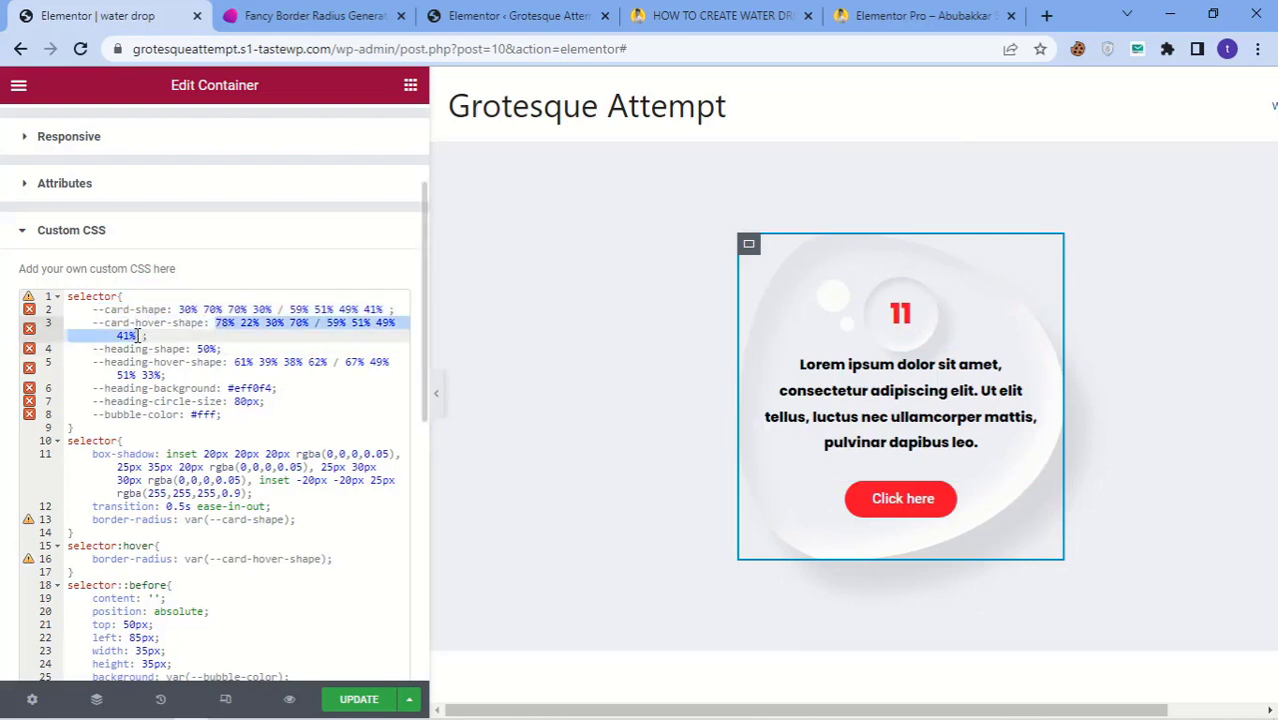
type("50%")
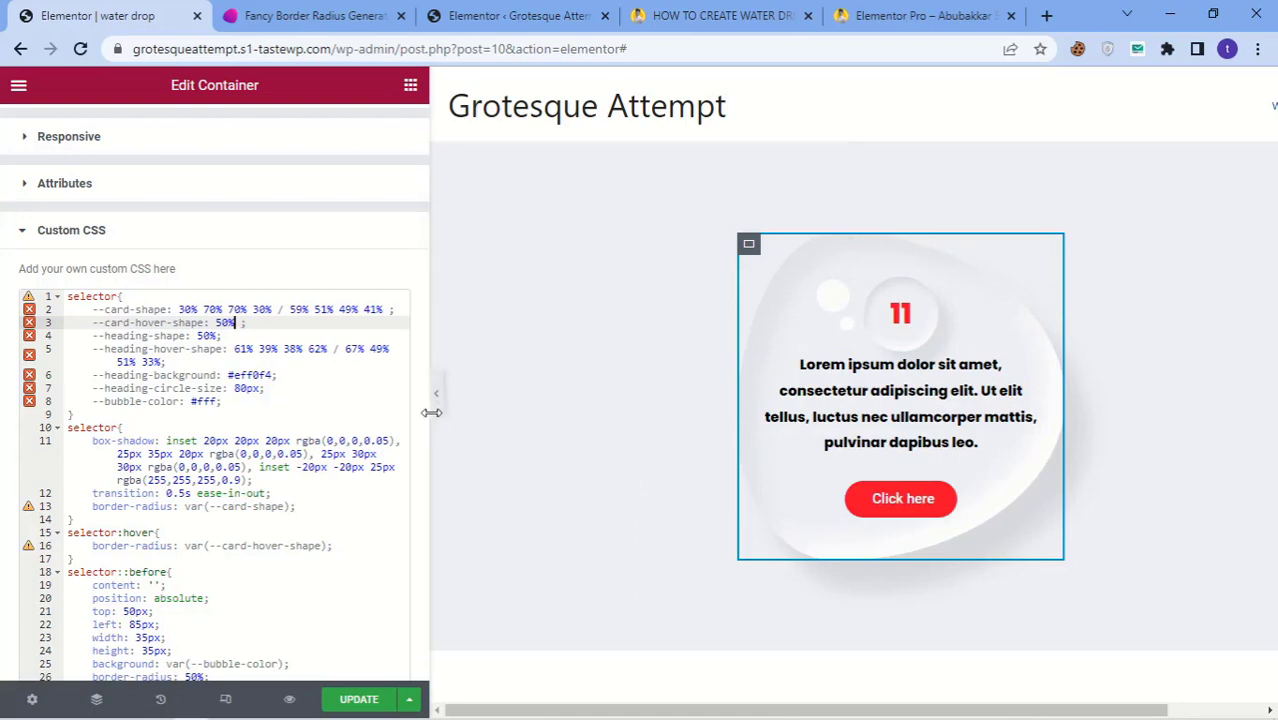
left_click_drag(415, 418, 297, 417)
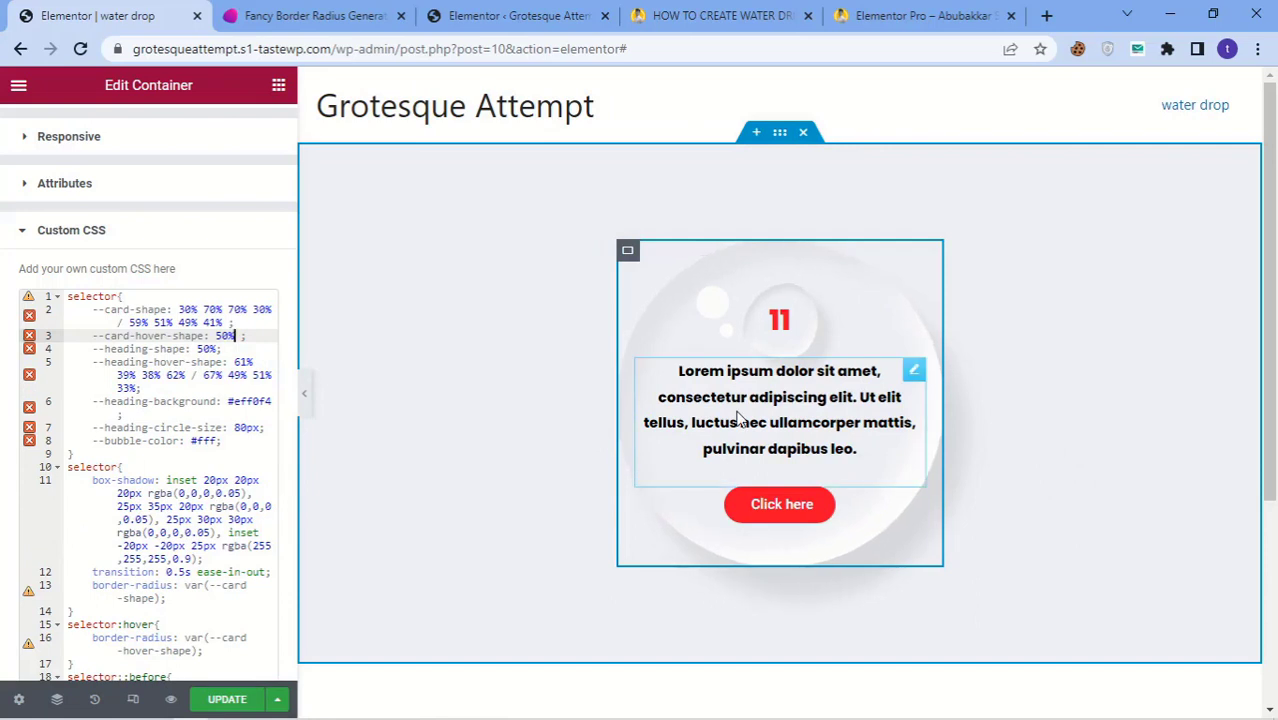
Open the Navigator from the outer container and duplicate the inner card container.
left_click(520, 453)
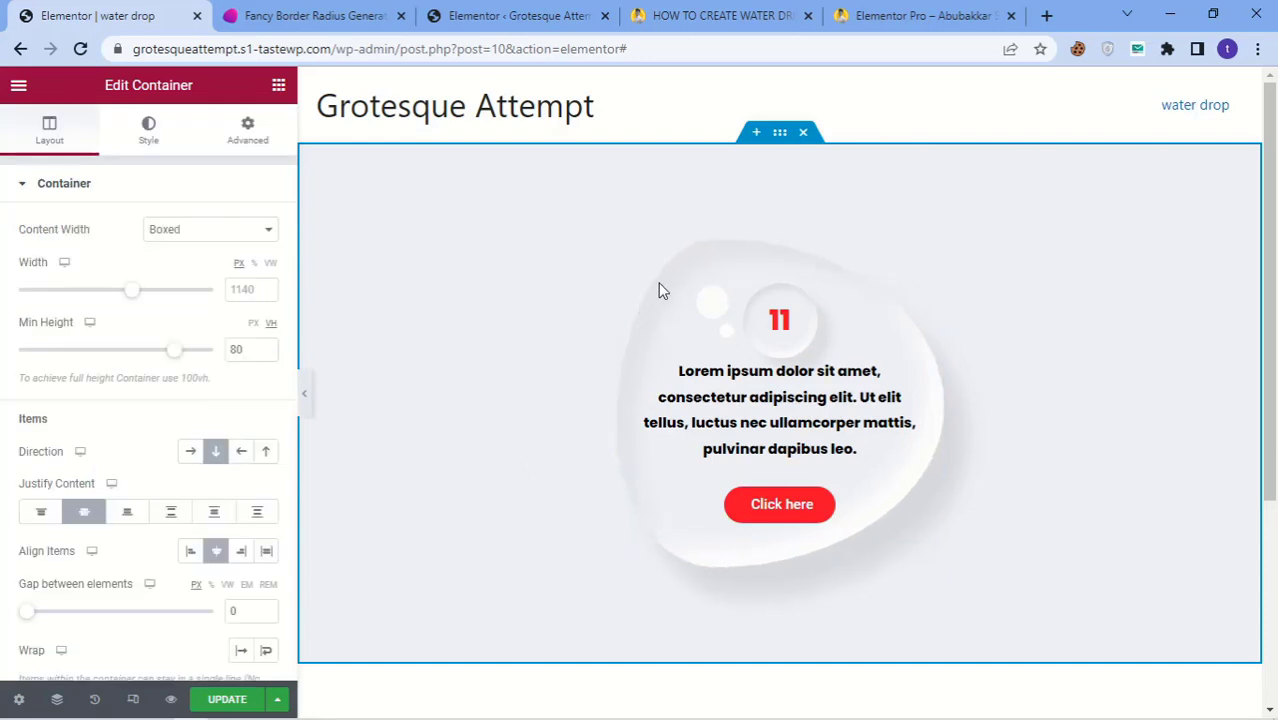
right_click(647, 274)
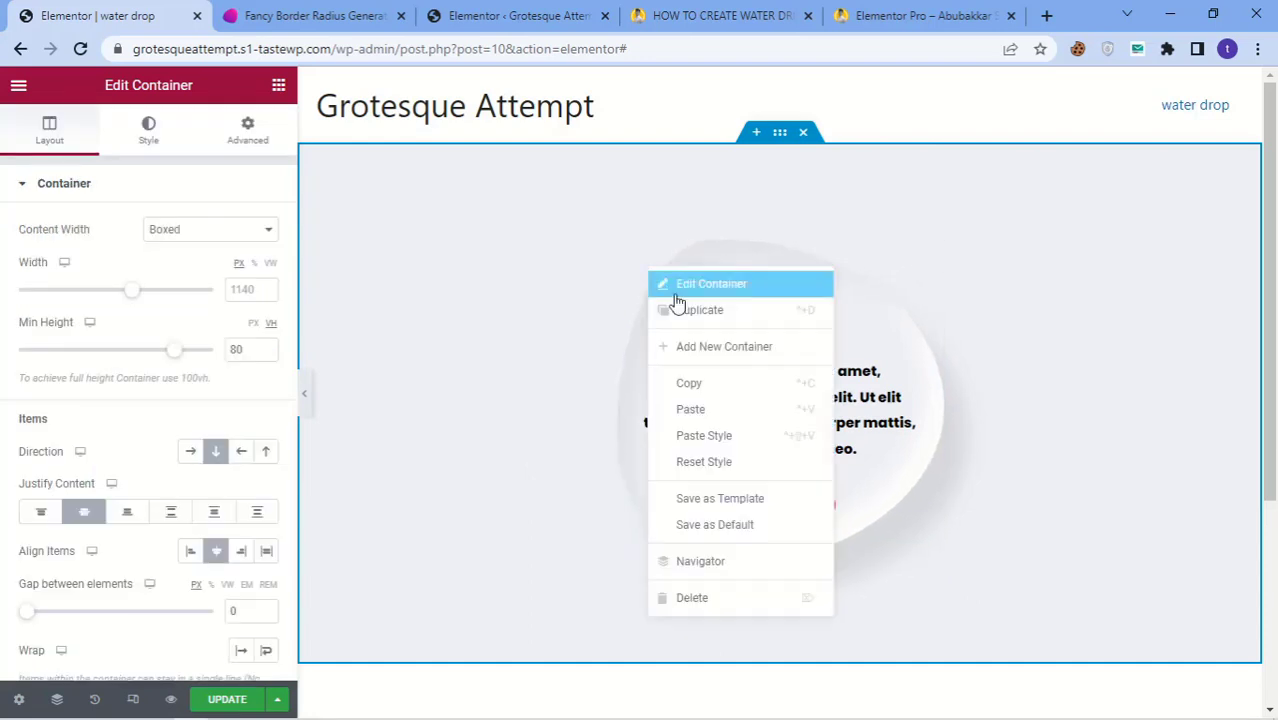
left_click(720, 564)
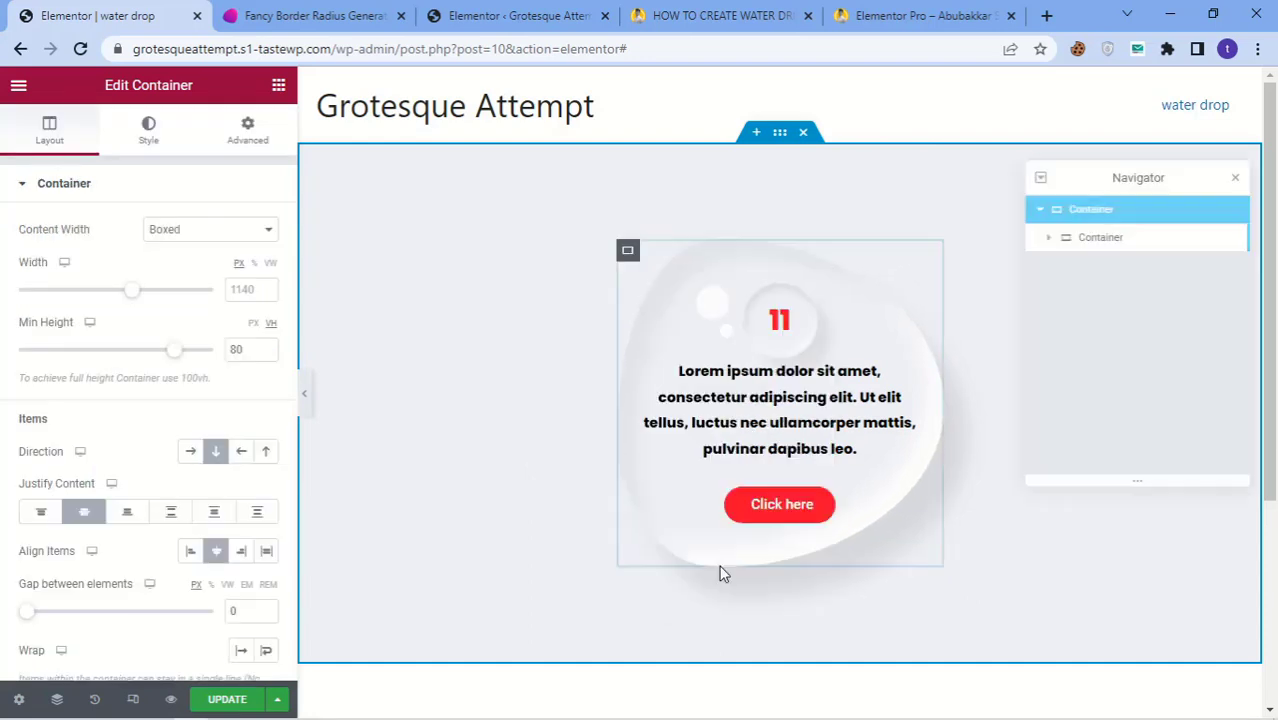
left_click(1103, 245)
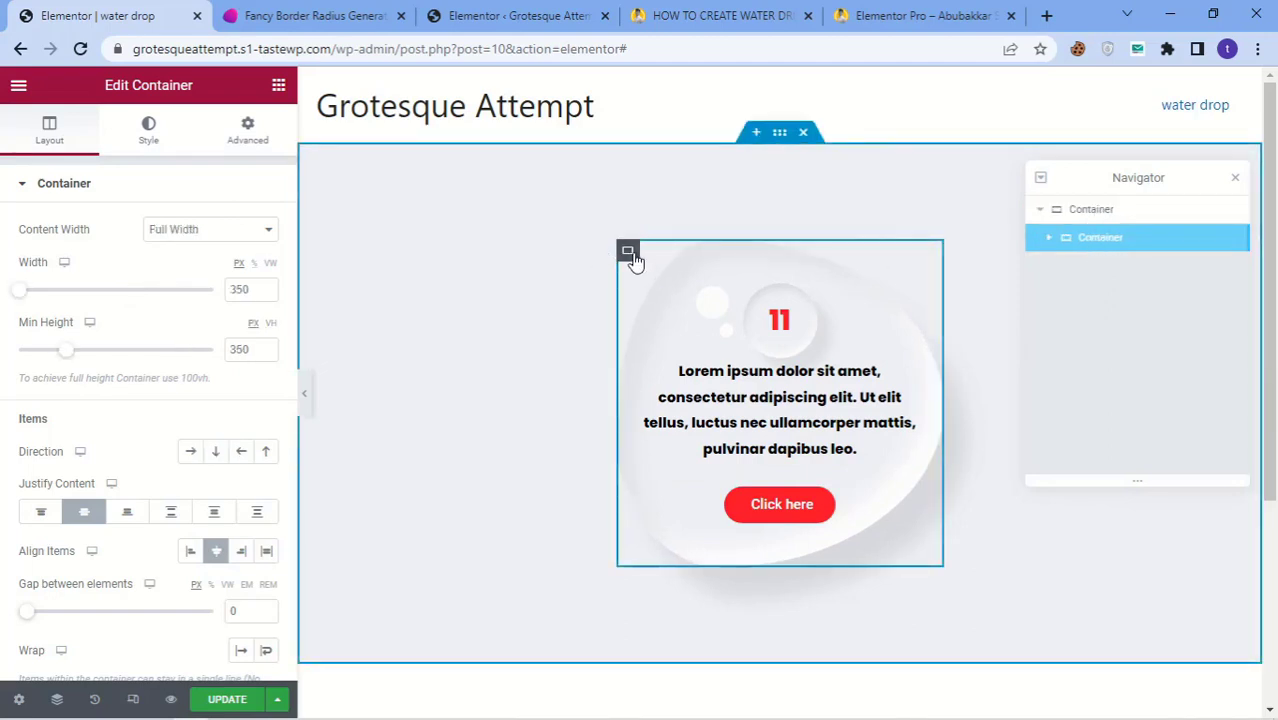
right_click(1107, 244)
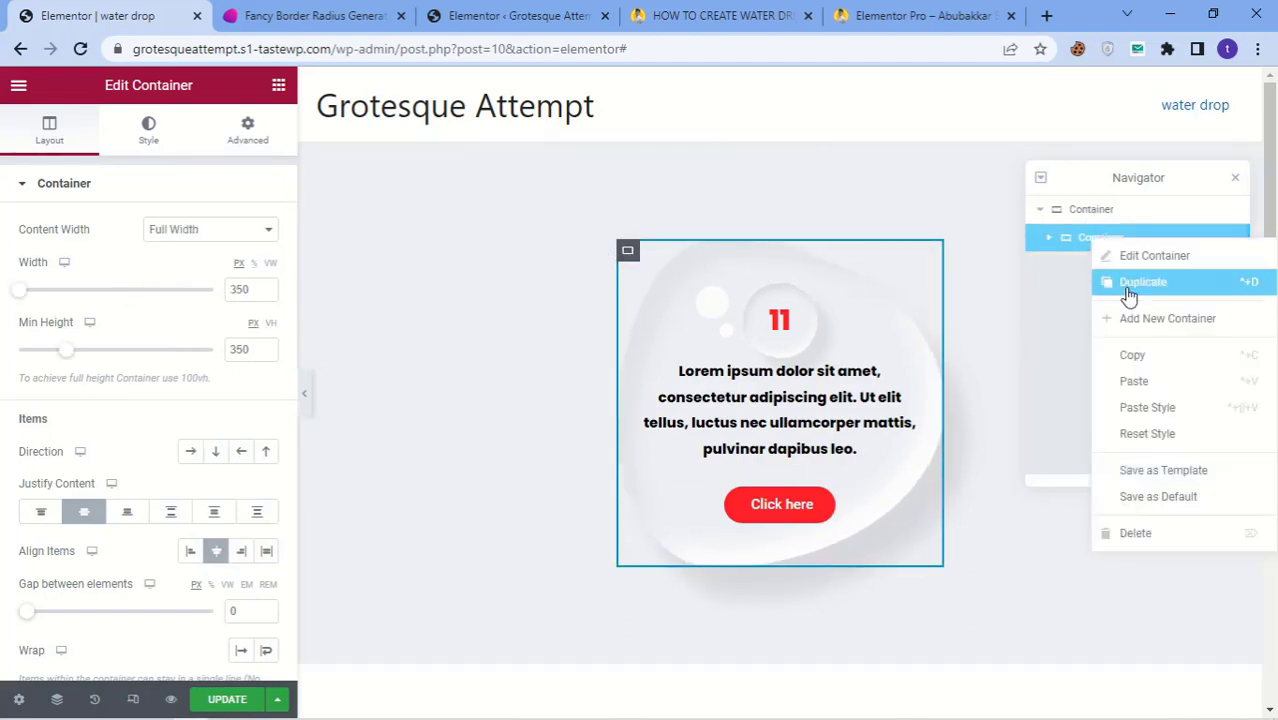
left_click(1128, 287)
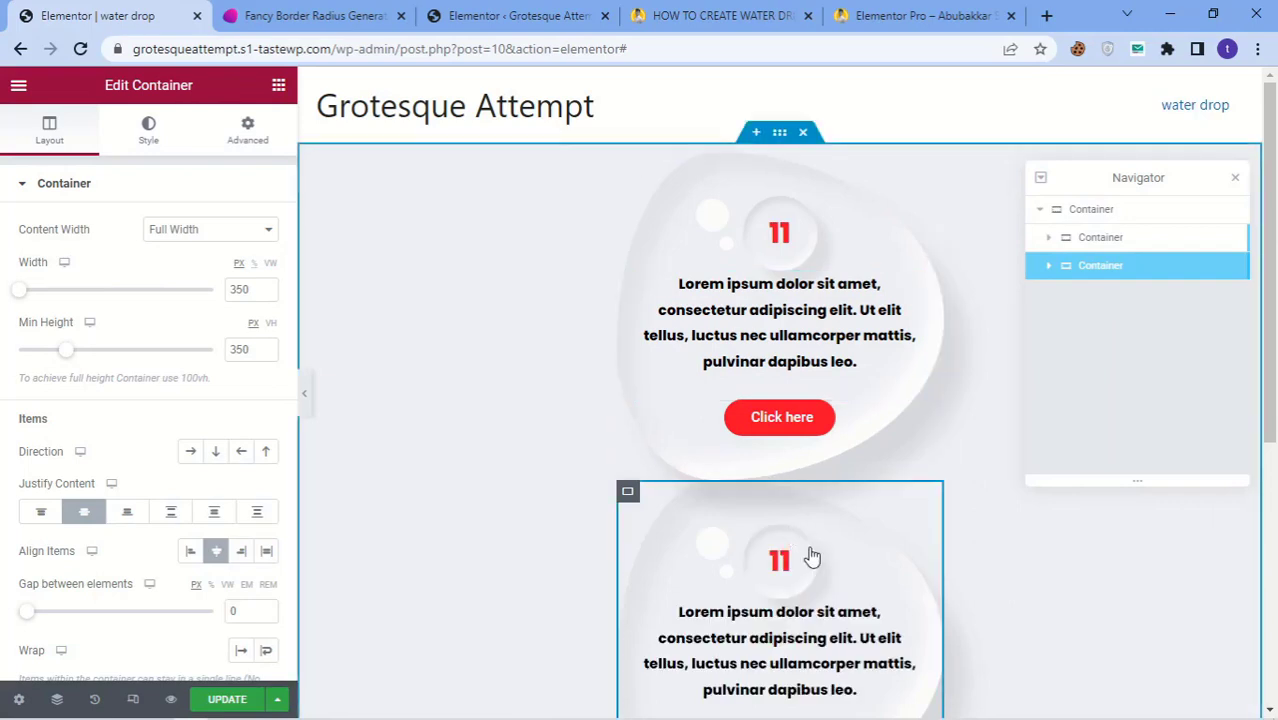
Set the outer container's direction to a horizontal row and duplicate the first card container to get three cards.
left_click(776, 137)
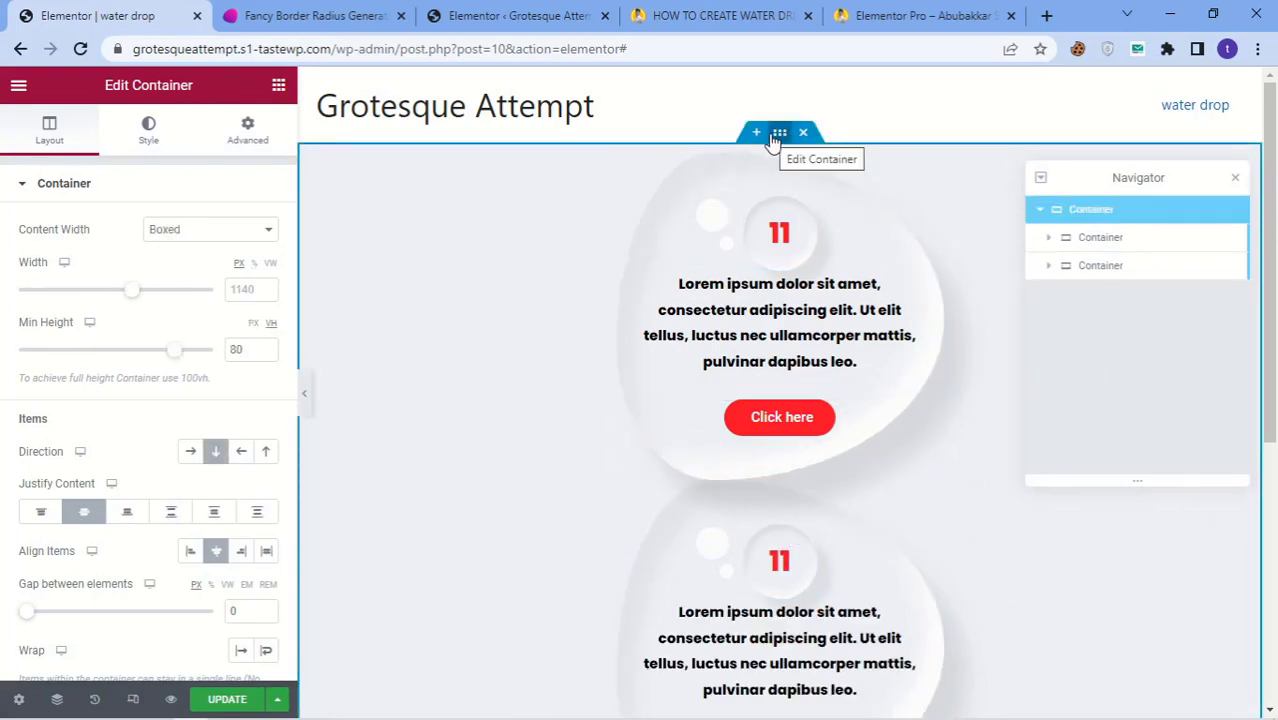
left_click(193, 452)
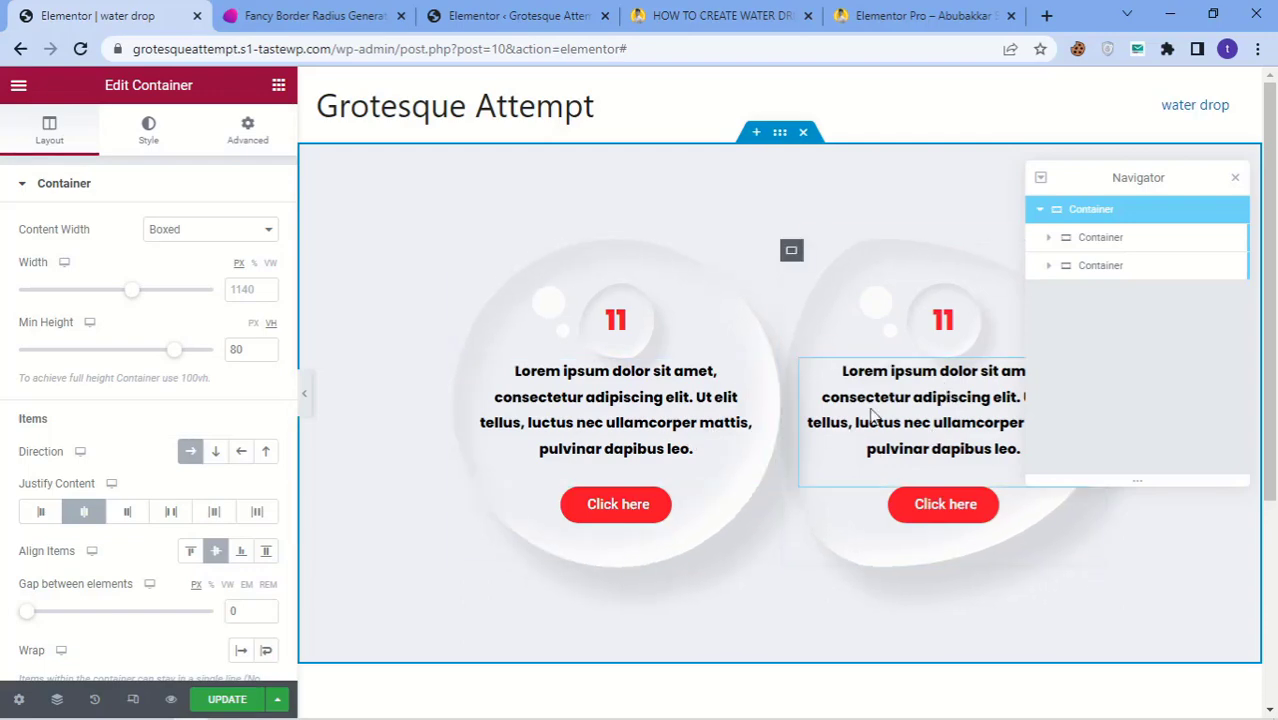
right_click(1097, 248)
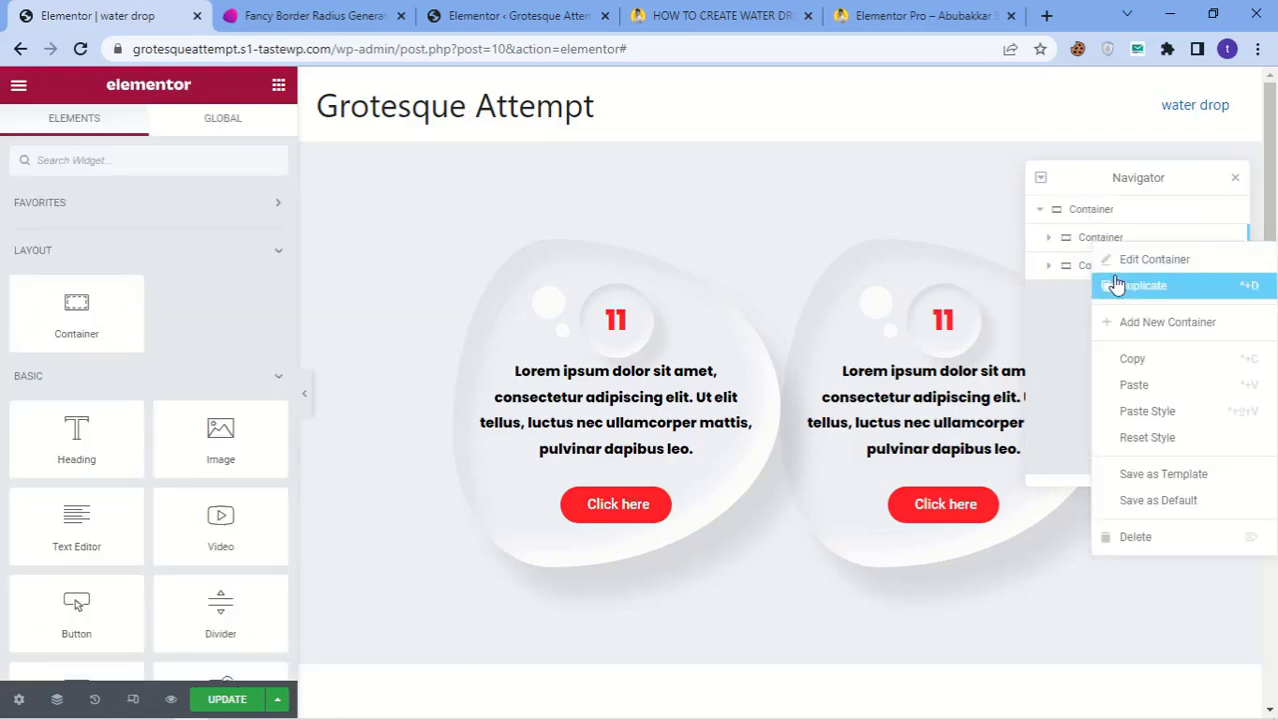
left_click(1116, 286)
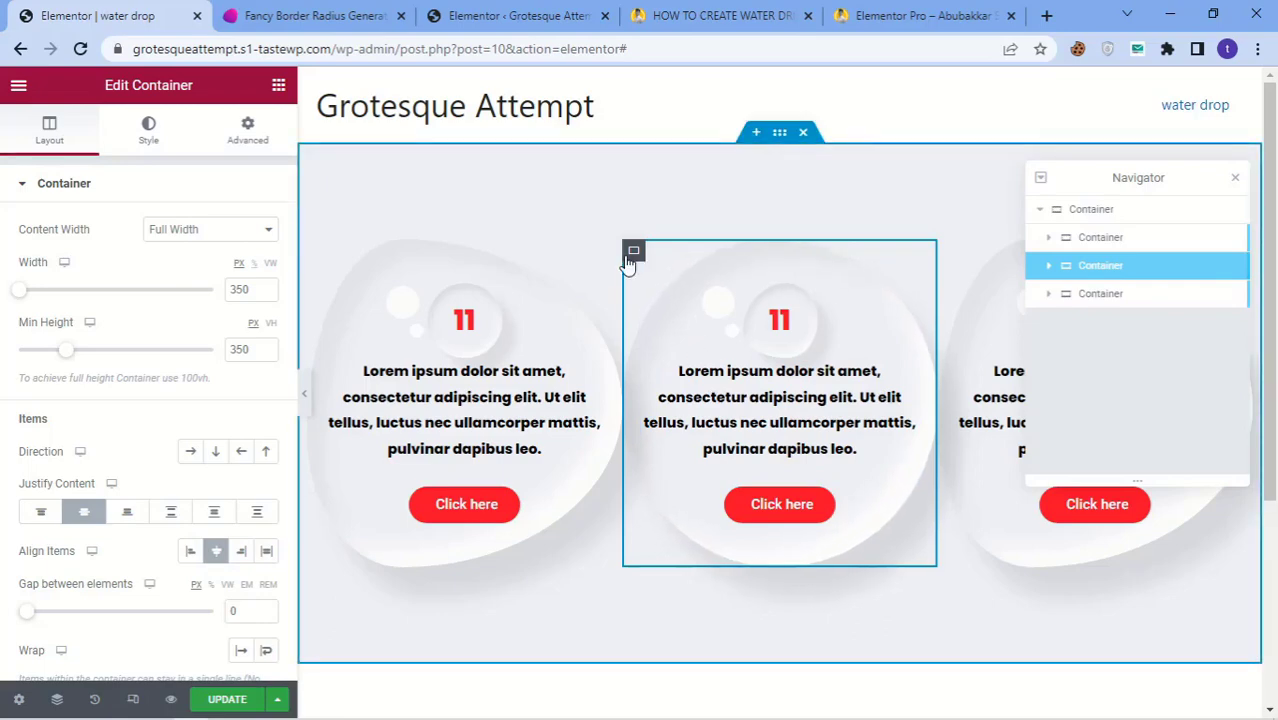
Set the middle card container's margin to 10 px on all sides.
left_click(248, 129)
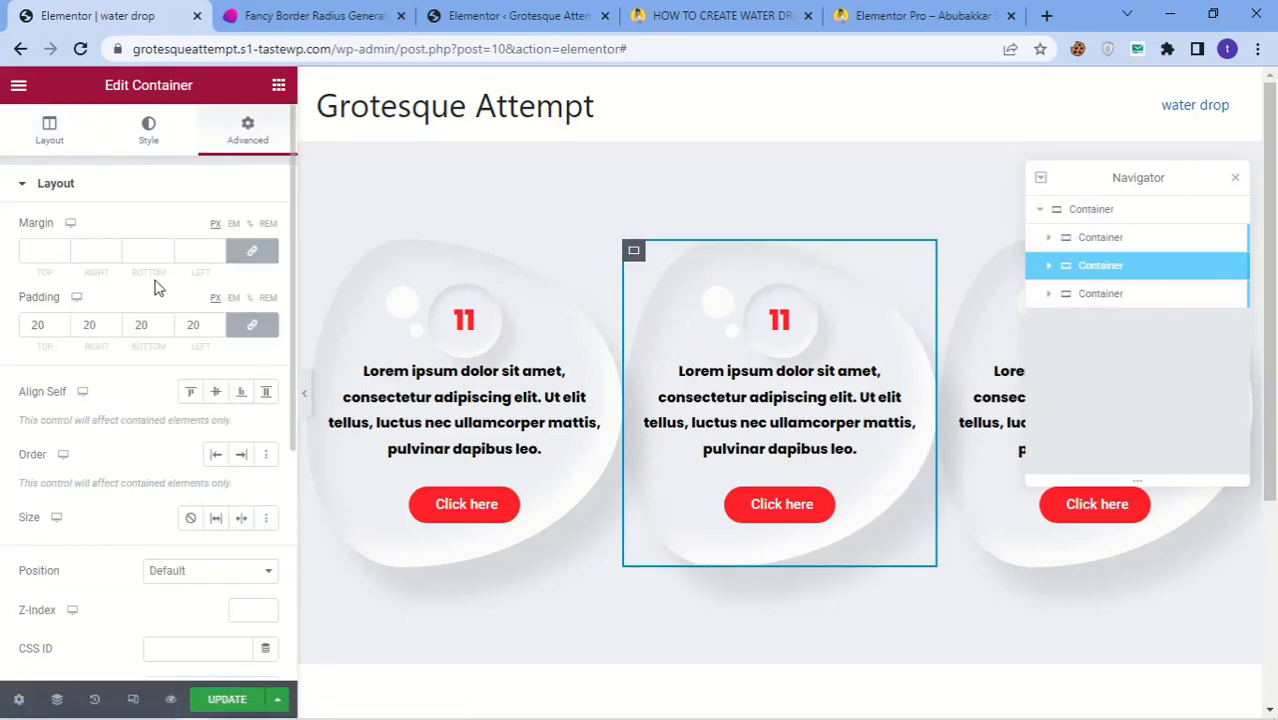
left_click(62, 249)
left_click(62, 249)
left_click(62, 249)
left_click(62, 249)
left_click(62, 249)
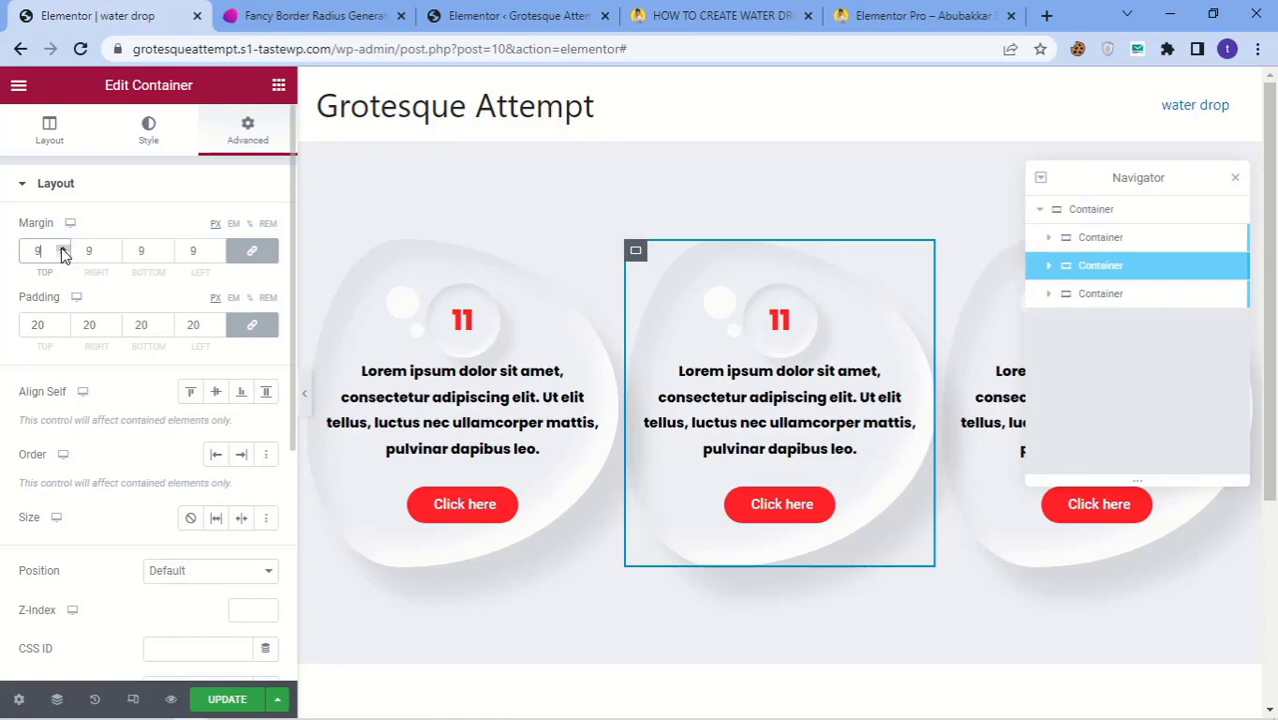
left_click(62, 247)
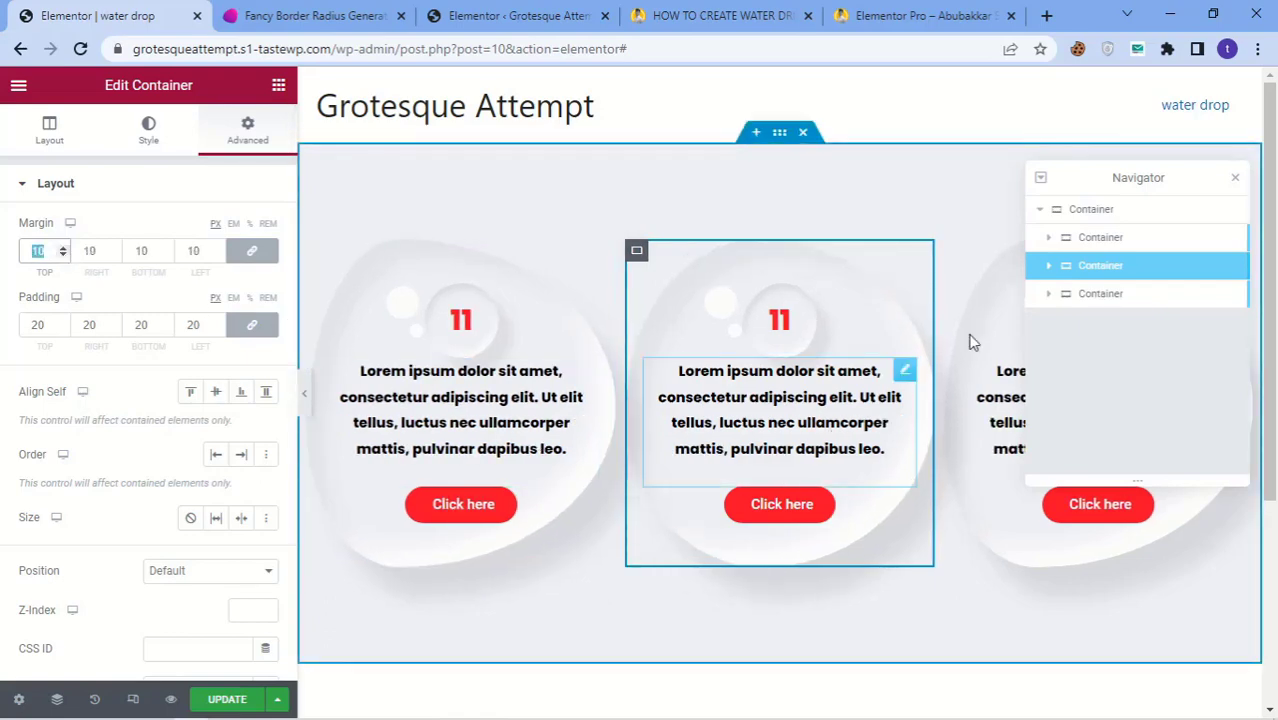
Set the first card container's margin to 10 px on all sides.
left_click(1076, 240)
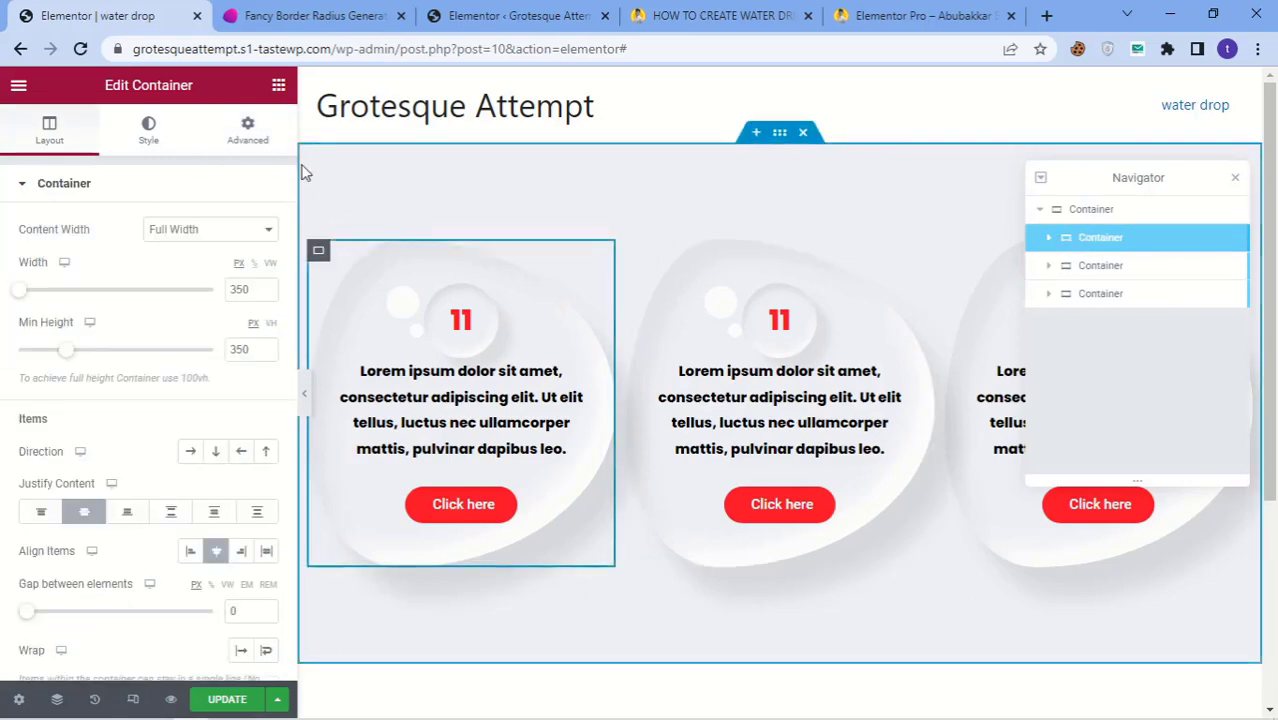
left_click(250, 132)
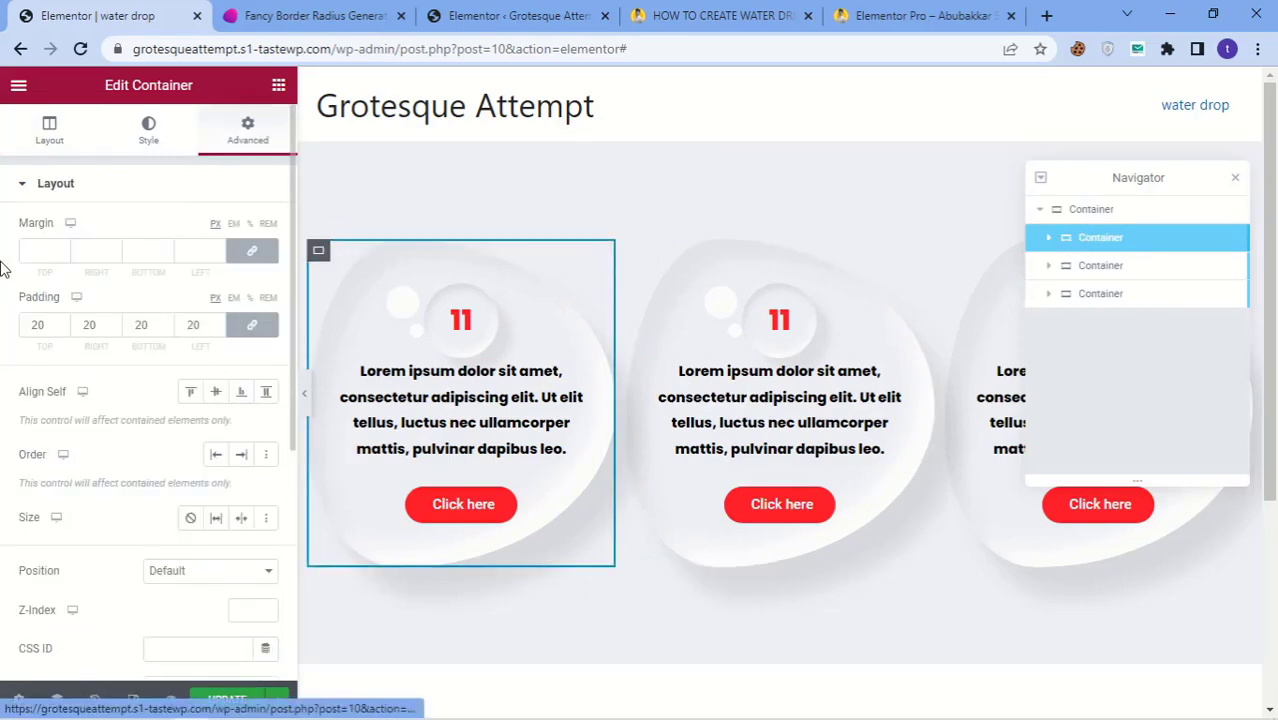
left_click(43, 250)
type("10")
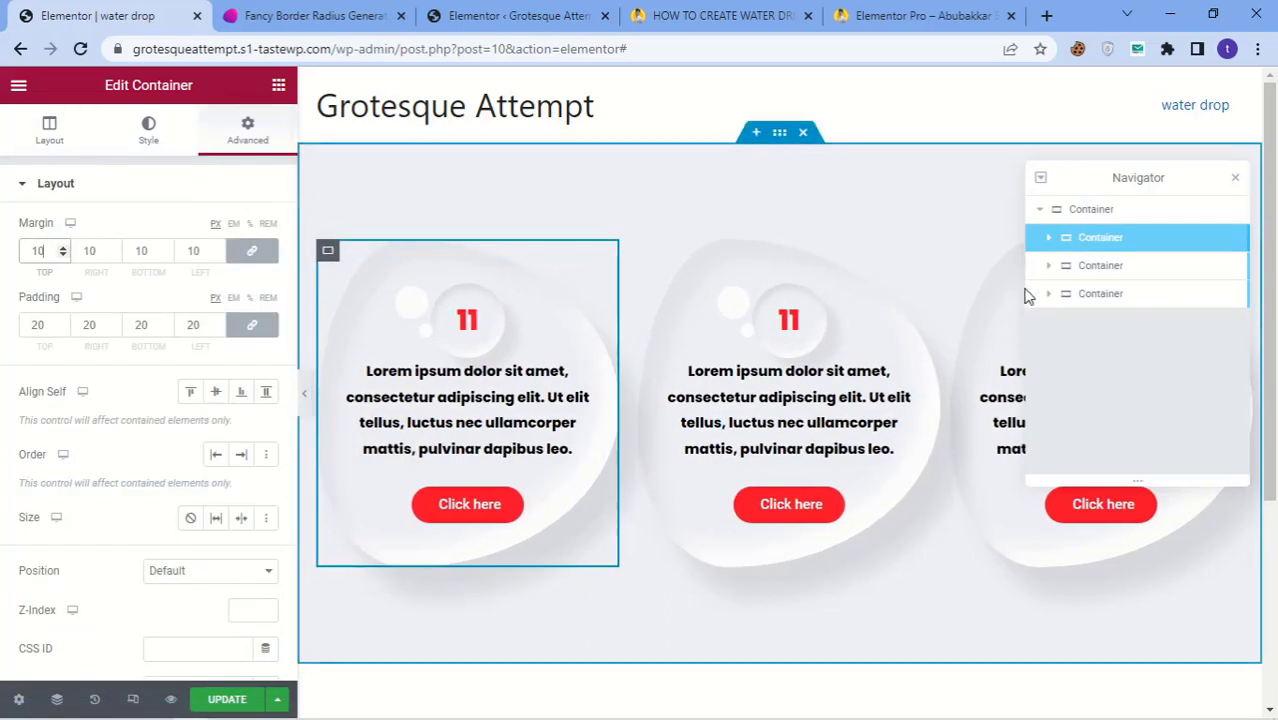
Set the third card container's margin to 10 px on all sides and hide the Navigator and editing panel to preview the cards.
left_click(1099, 295)
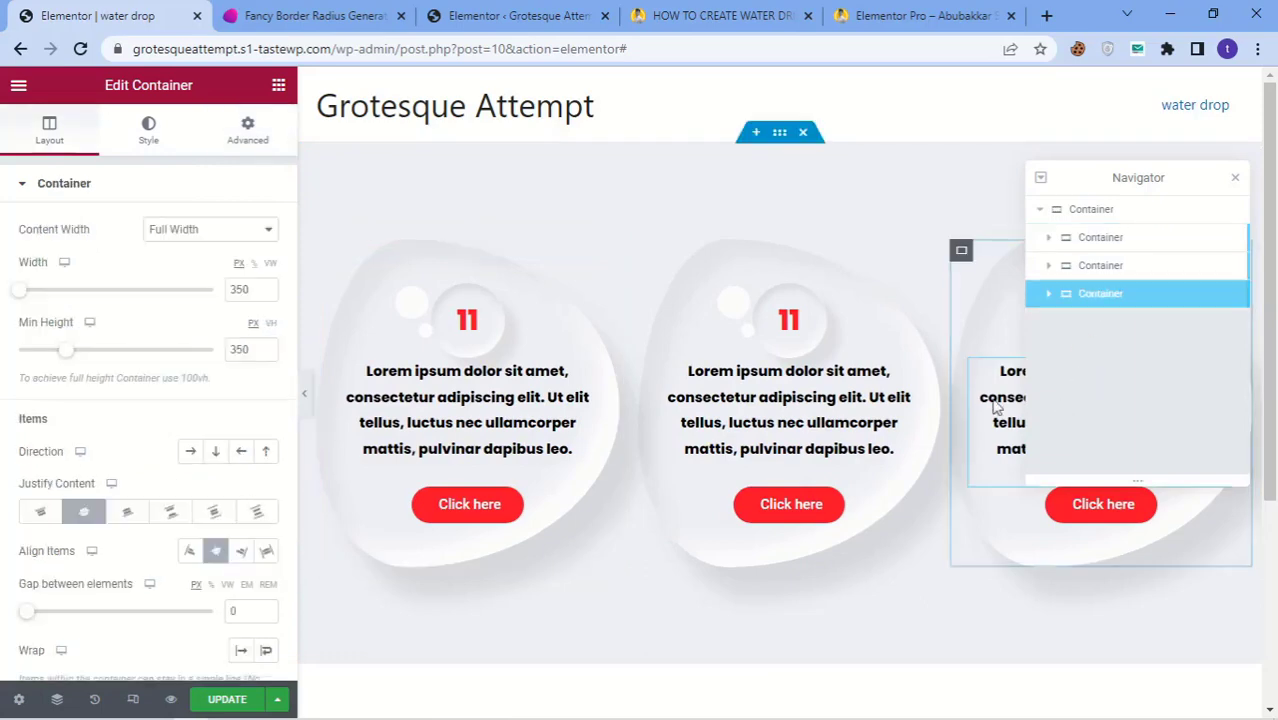
left_click(247, 132)
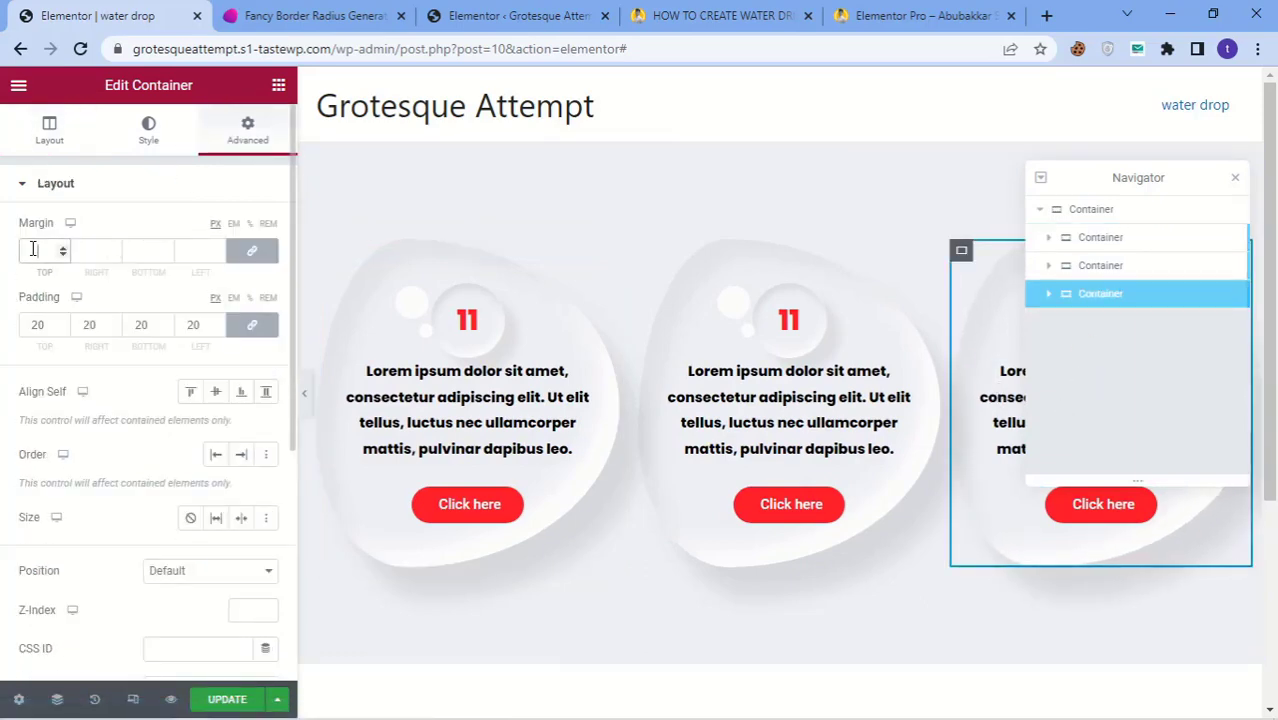
left_click(33, 250)
type("10")
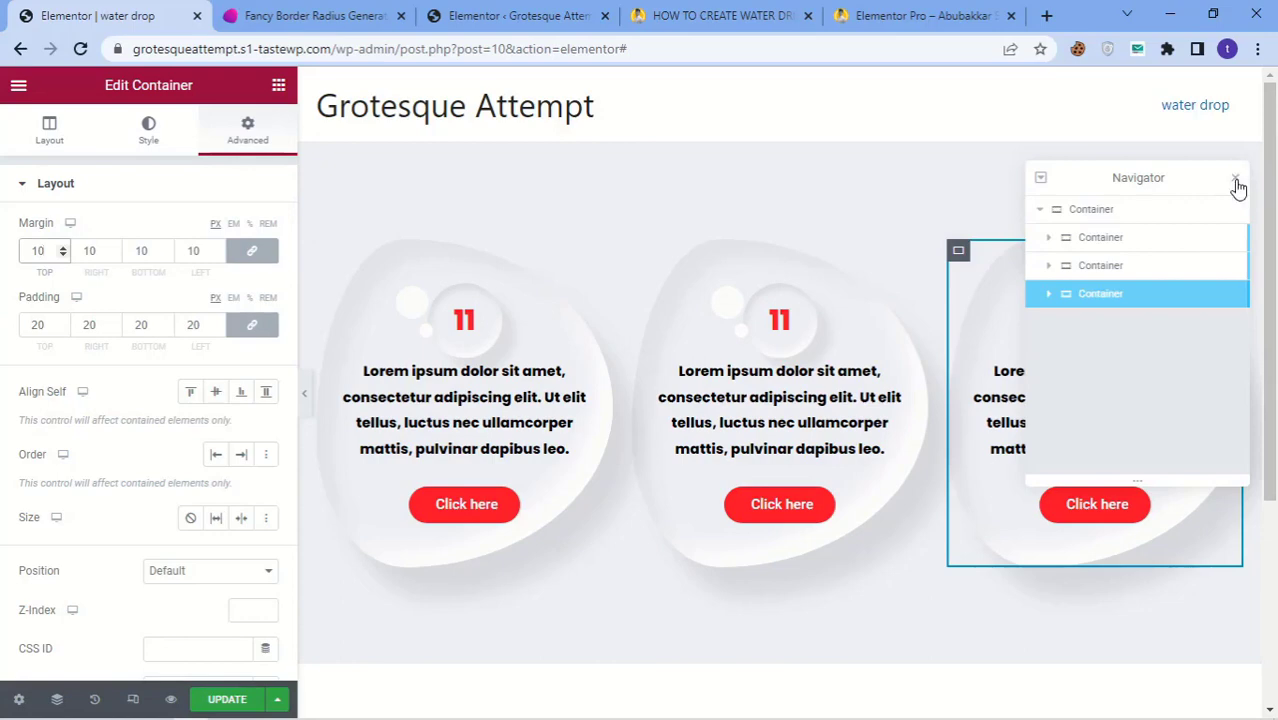
left_click(1236, 181)
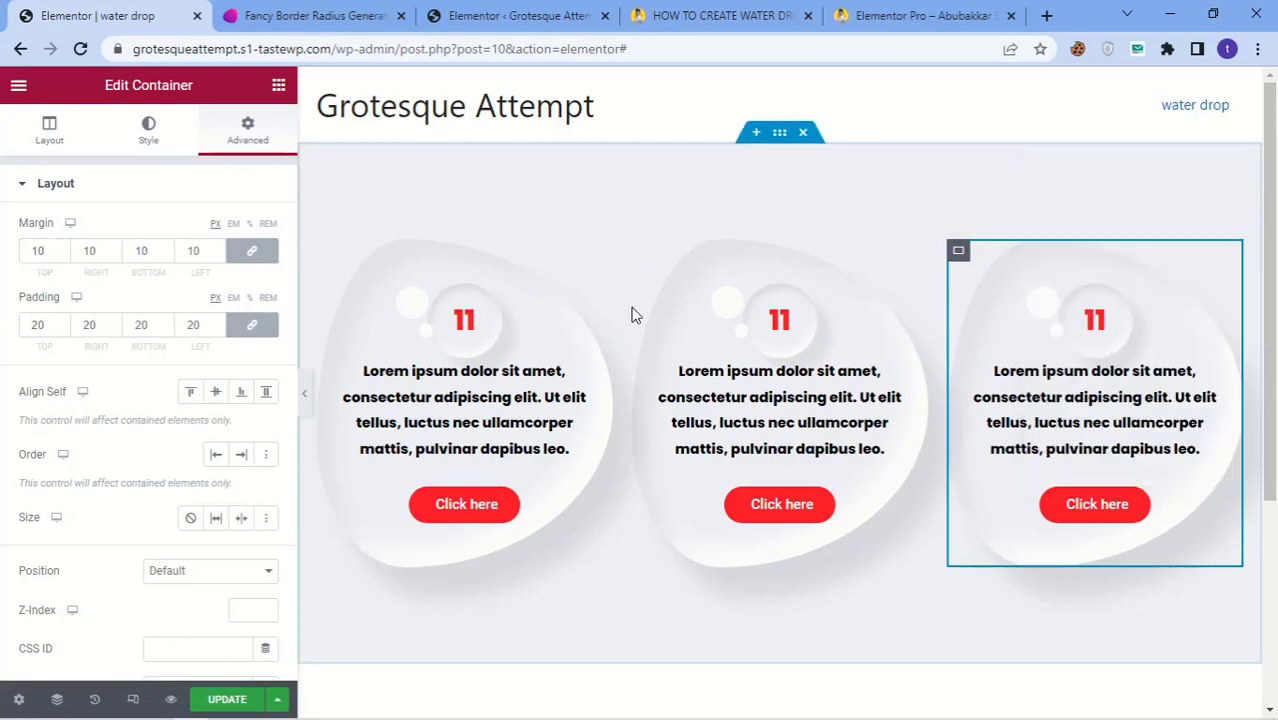
left_click(305, 398)
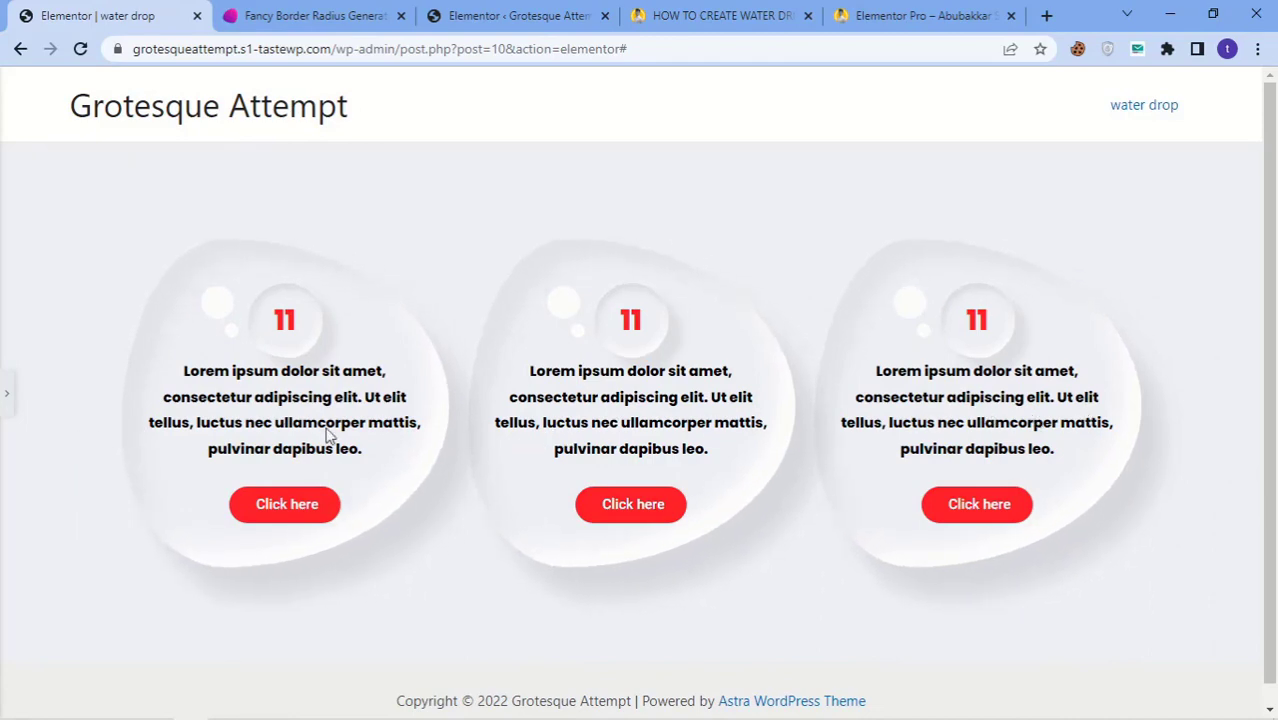
Set the text color of the middle card's number heading to purple #5C0BEF.
left_click(27, 420)
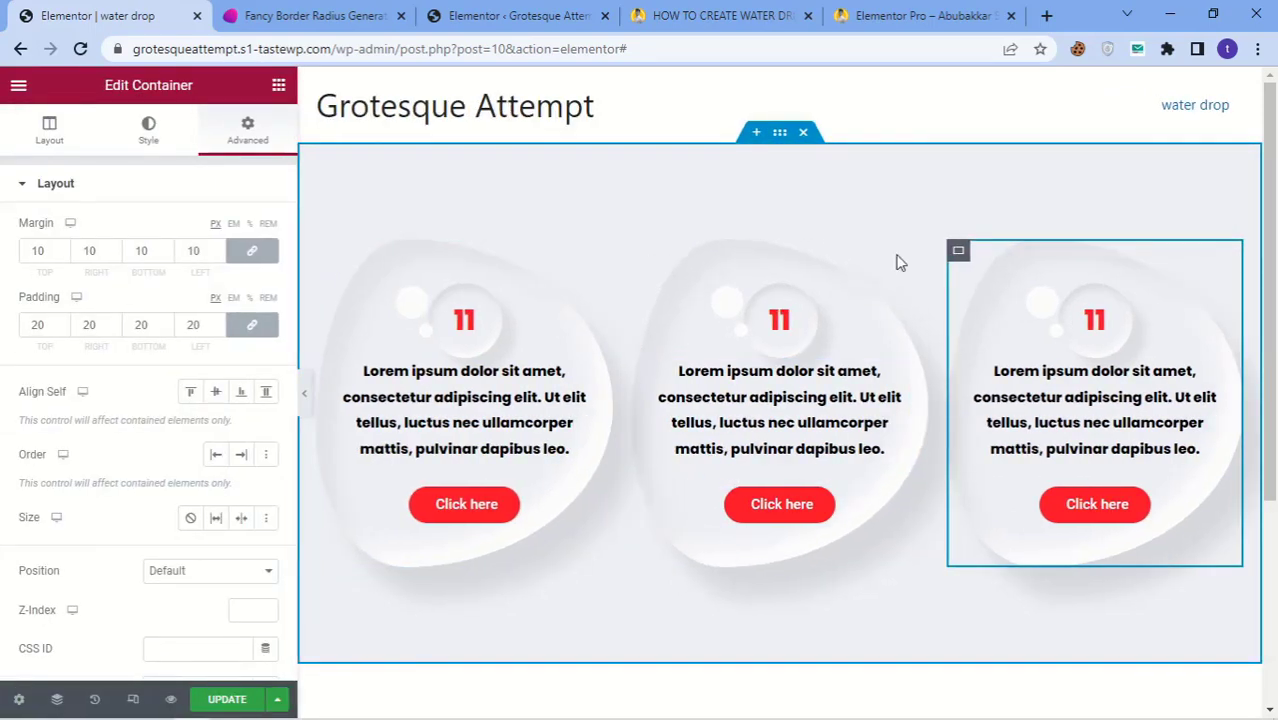
left_click(806, 302)
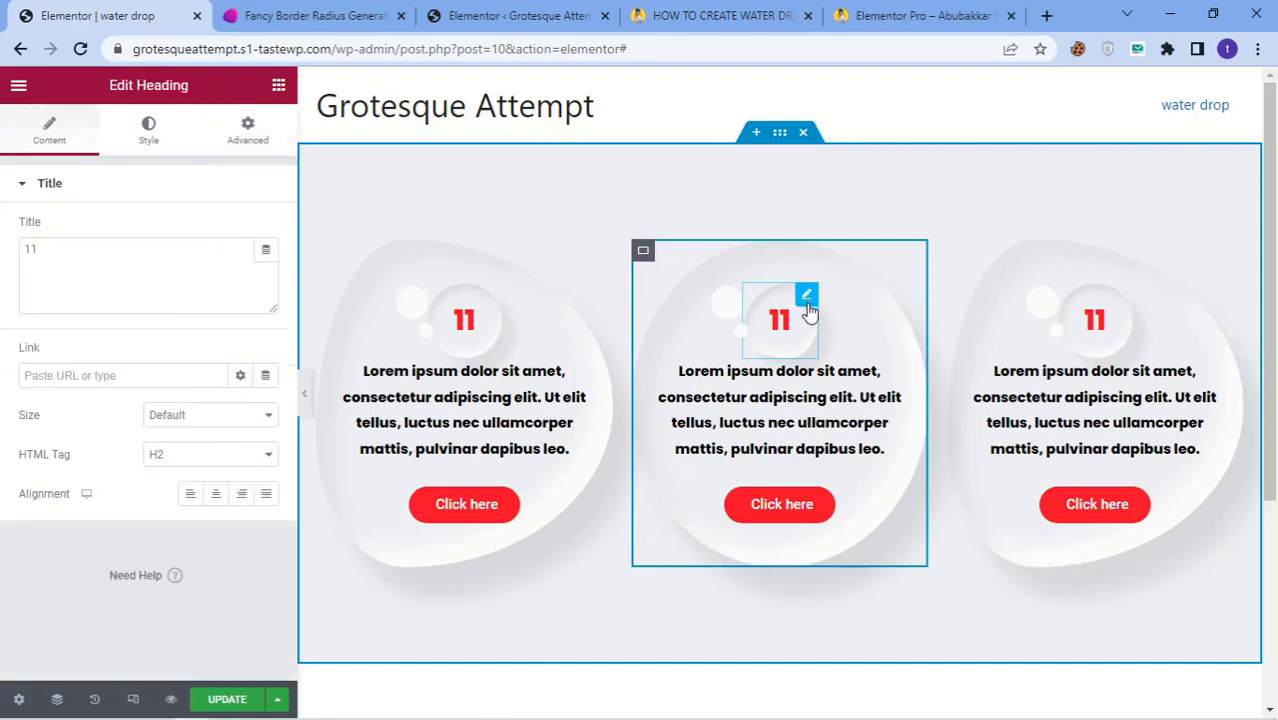
left_click(148, 130)
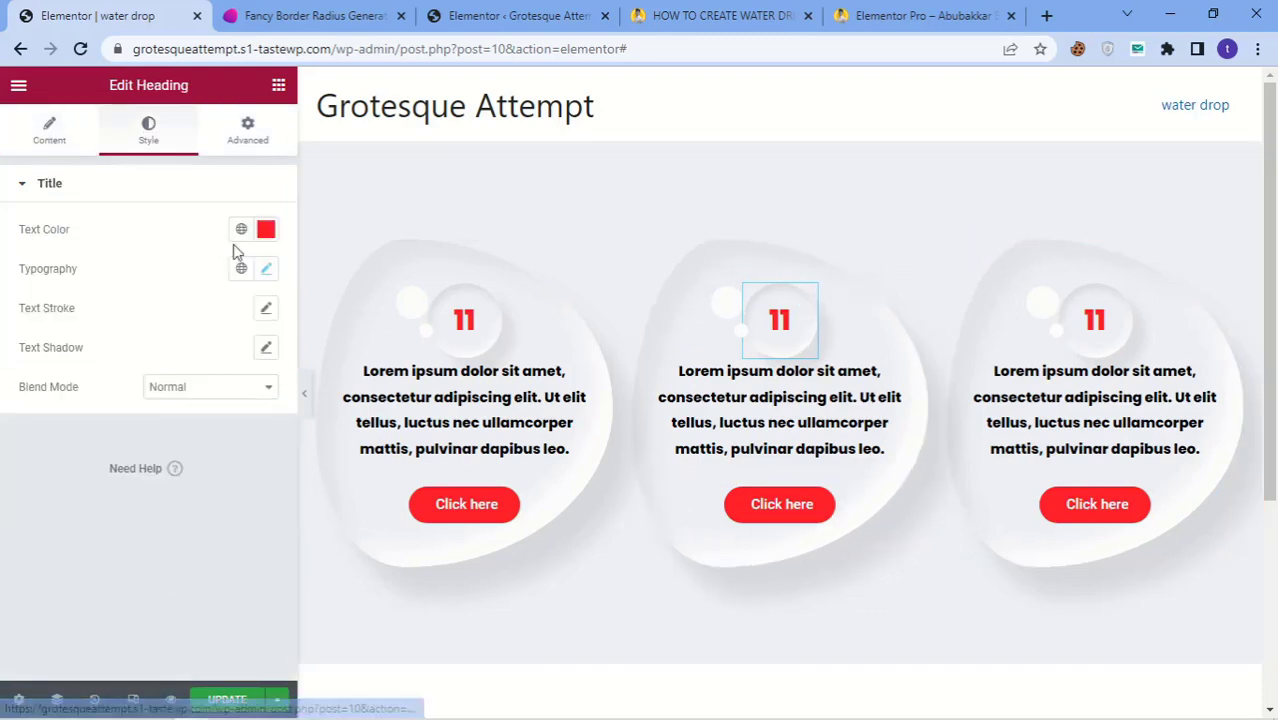
left_click(265, 229)
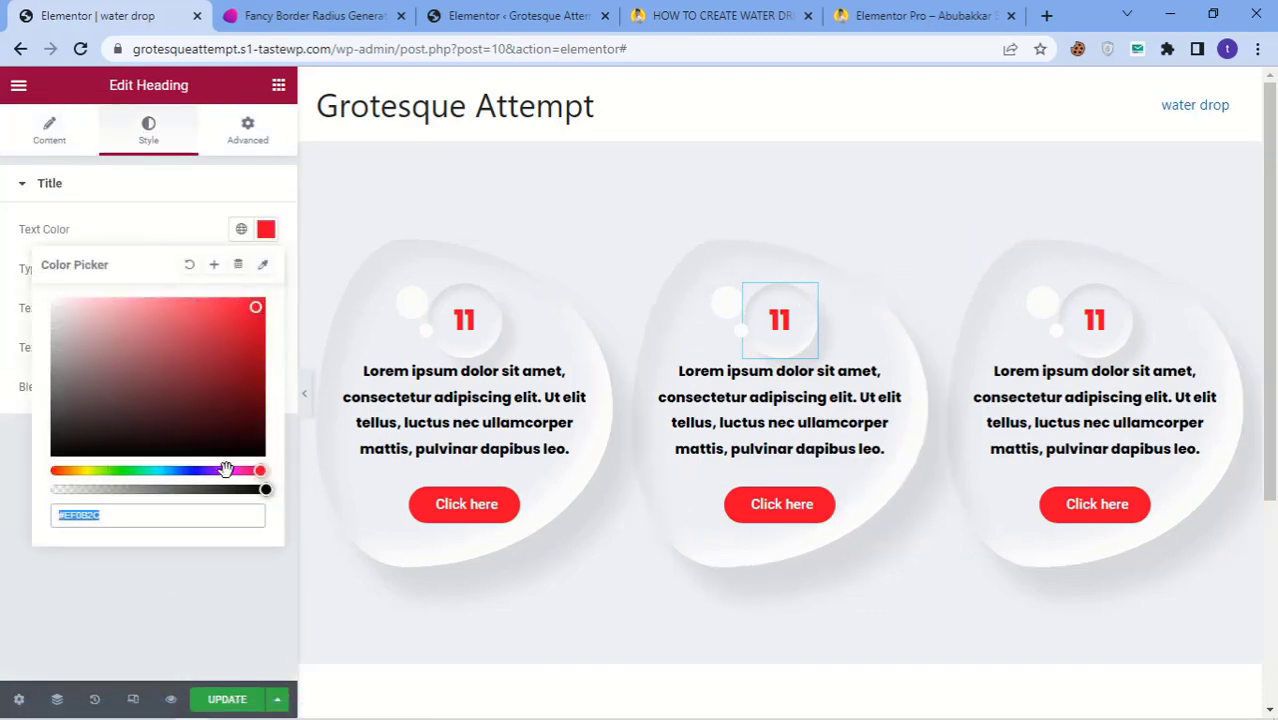
left_click_drag(226, 469, 208, 471)
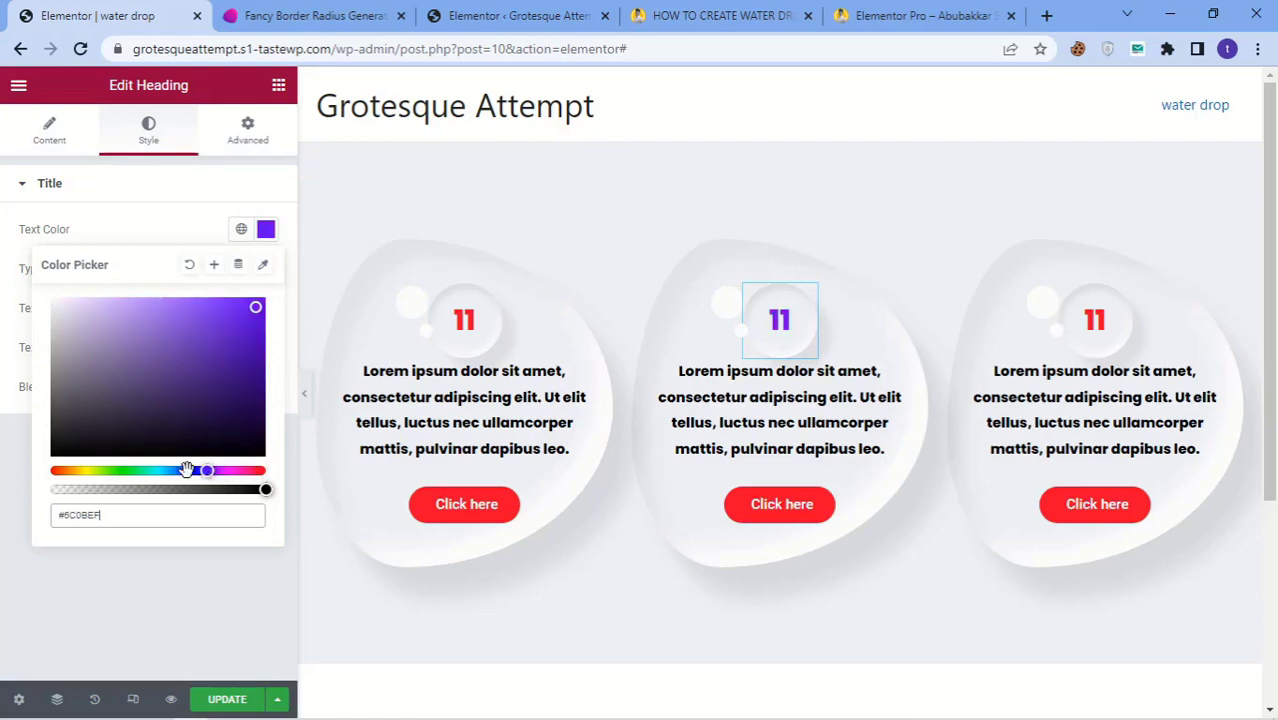
left_click(185, 646)
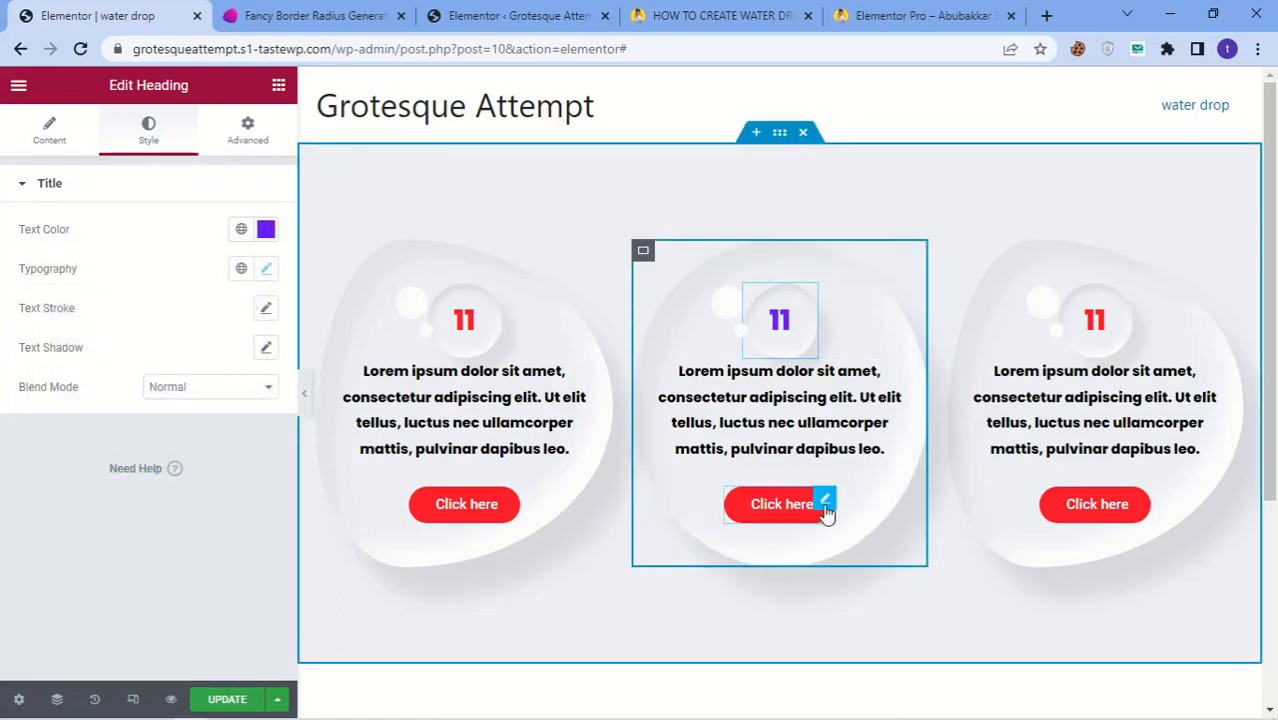
Set the background color of the middle card's button to purple #5C0BEF.
left_click(825, 508)
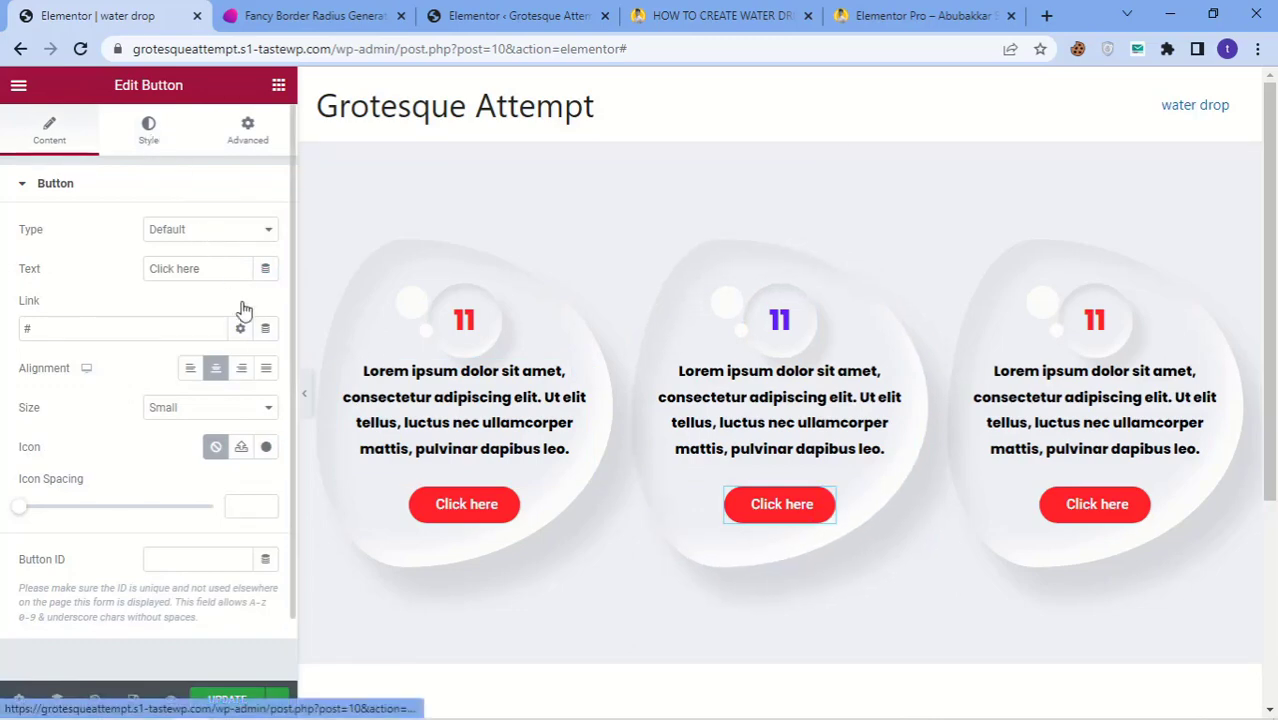
left_click(265, 427)
double_click(138, 379)
type("5C0BEF")
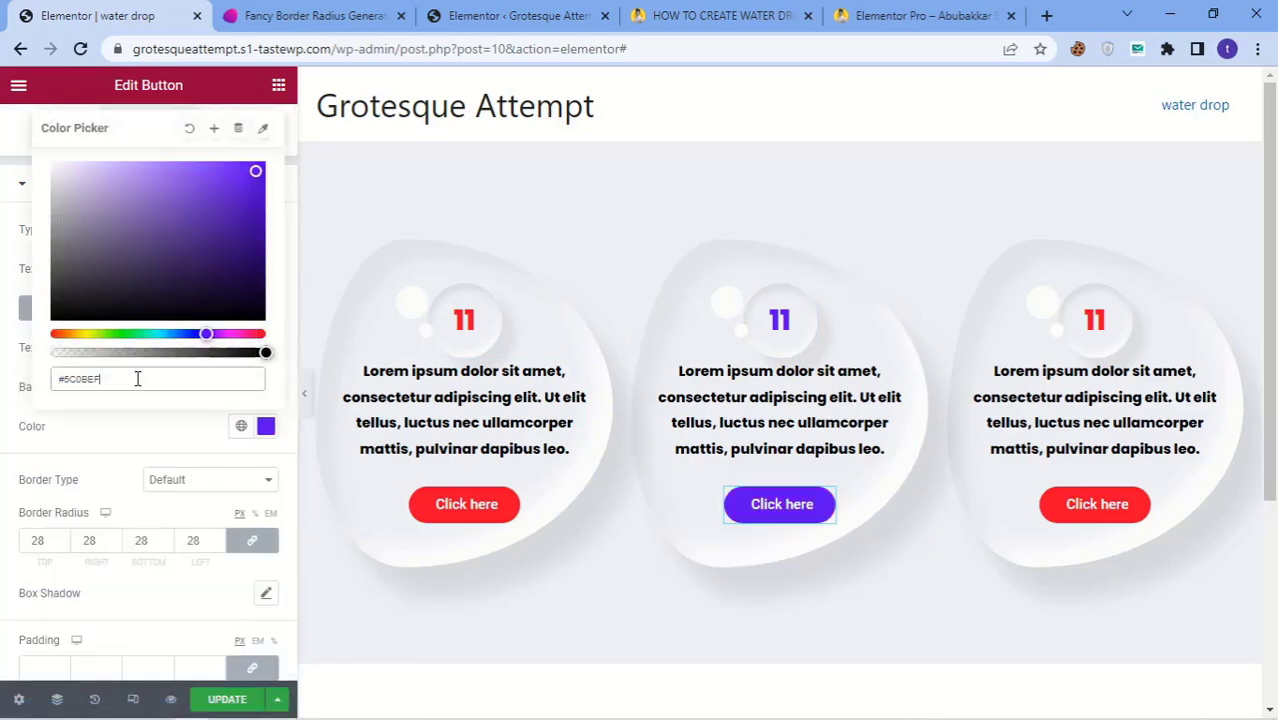
left_click(160, 434)
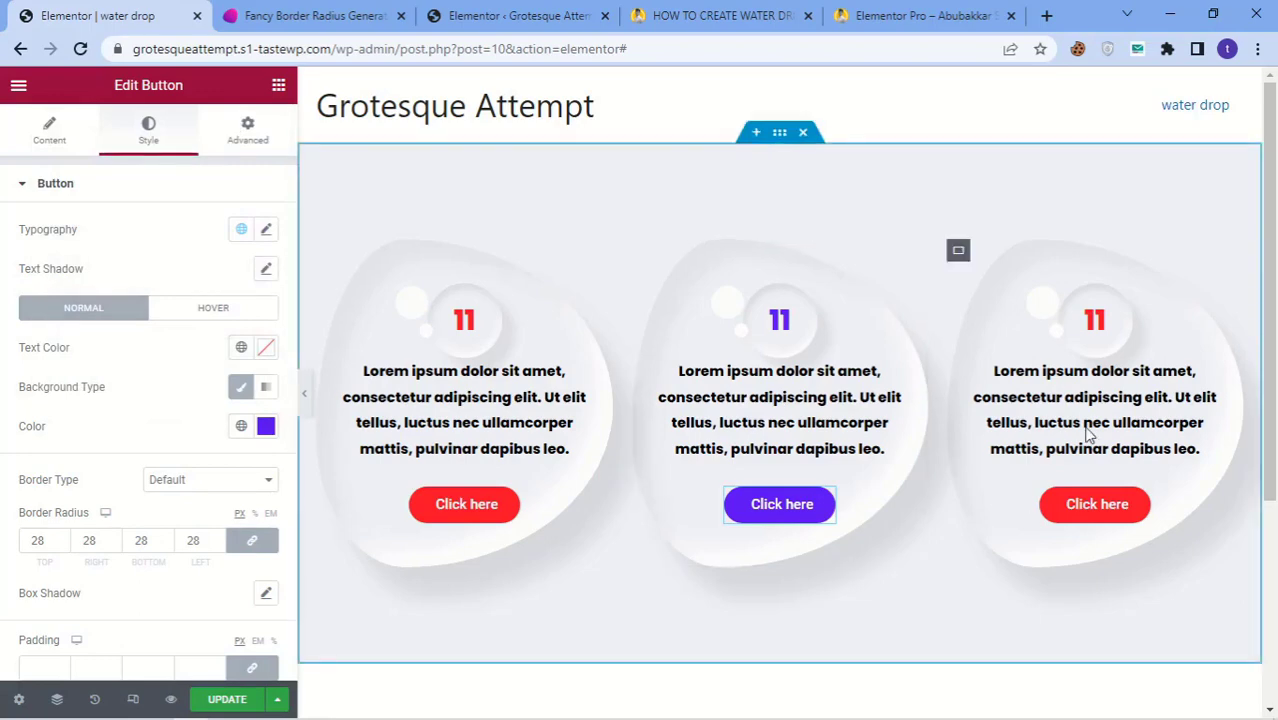
Set the text color of the third card's number heading to turquoise #0BEFCB.
left_click(1121, 299)
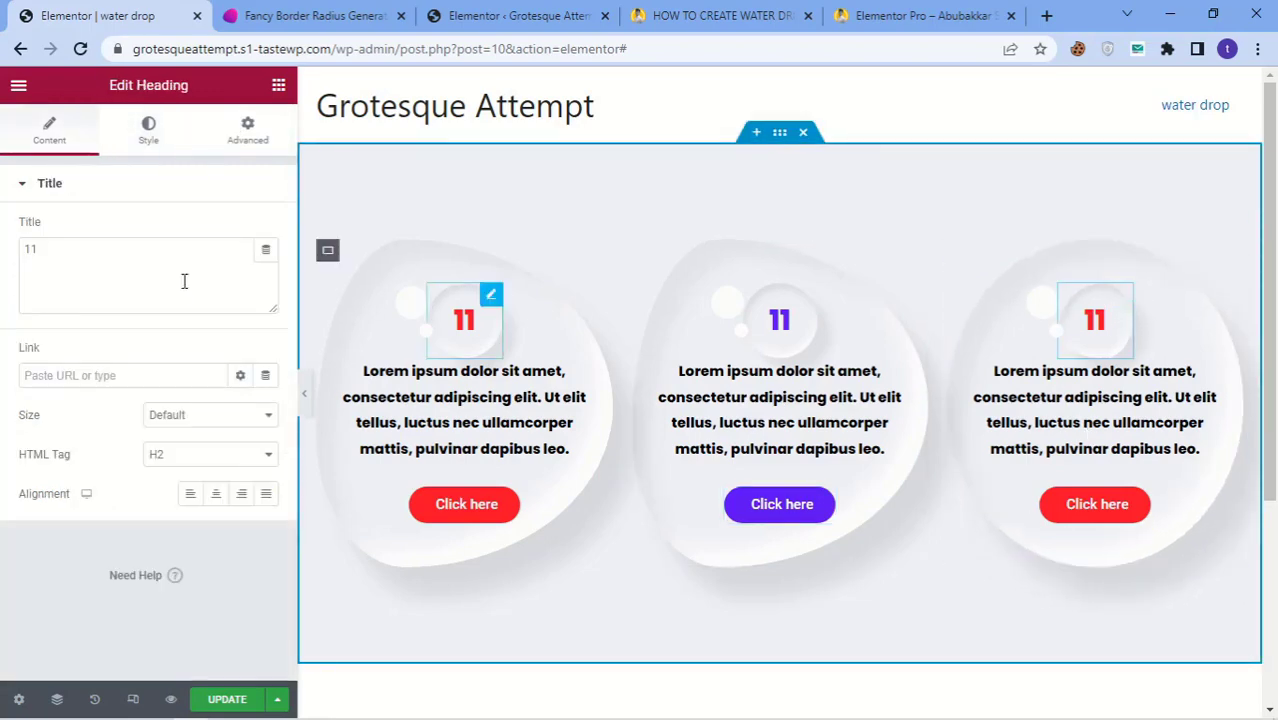
left_click(148, 130)
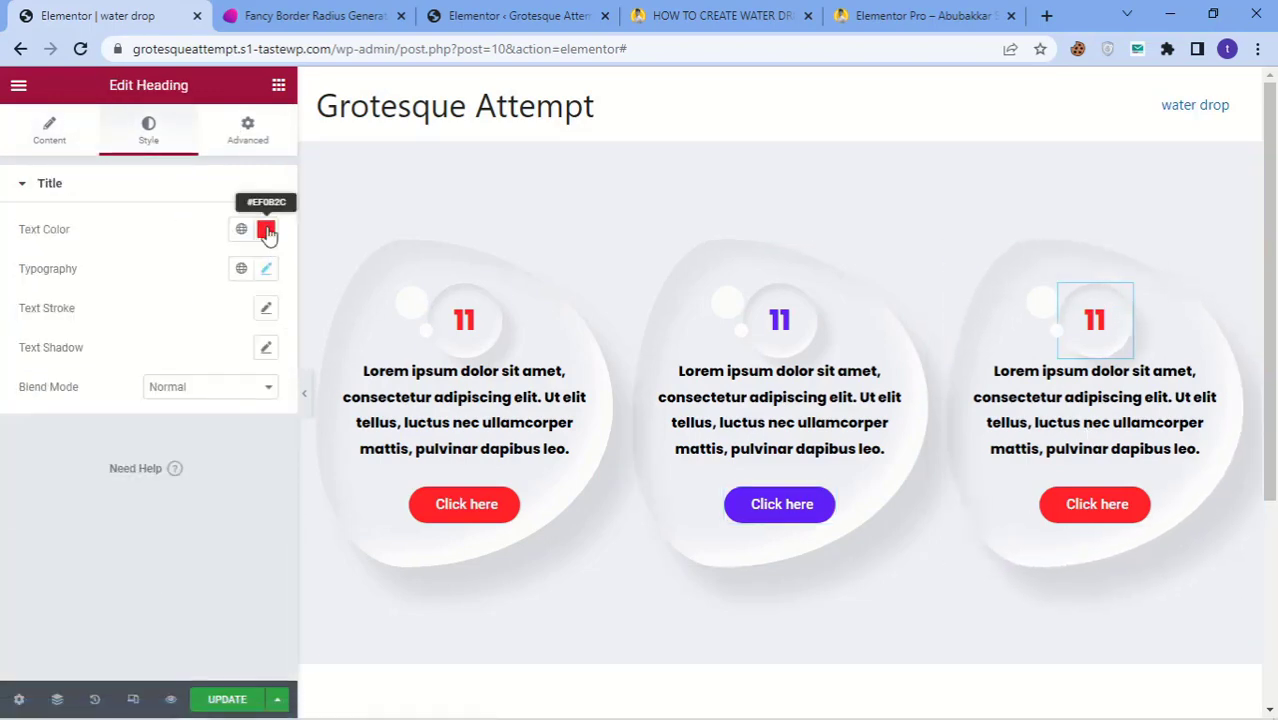
left_click(265, 230)
left_click_drag(222, 471, 161, 473)
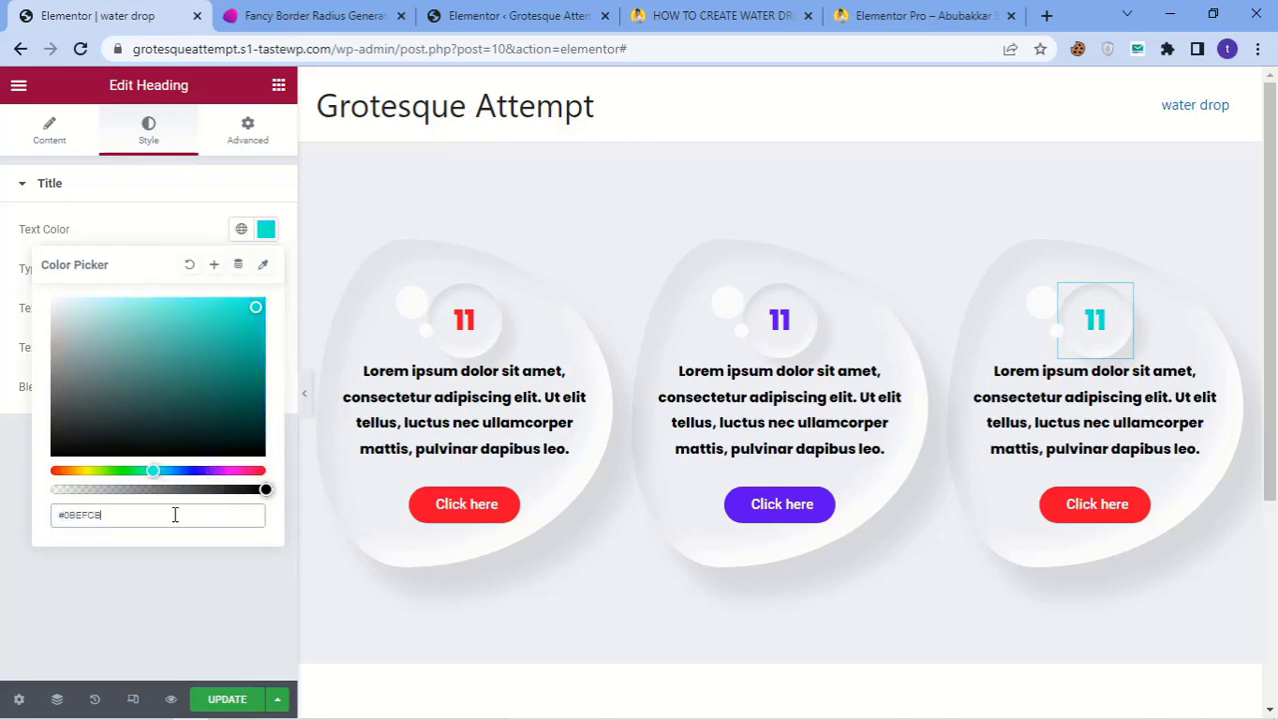
left_click(140, 602)
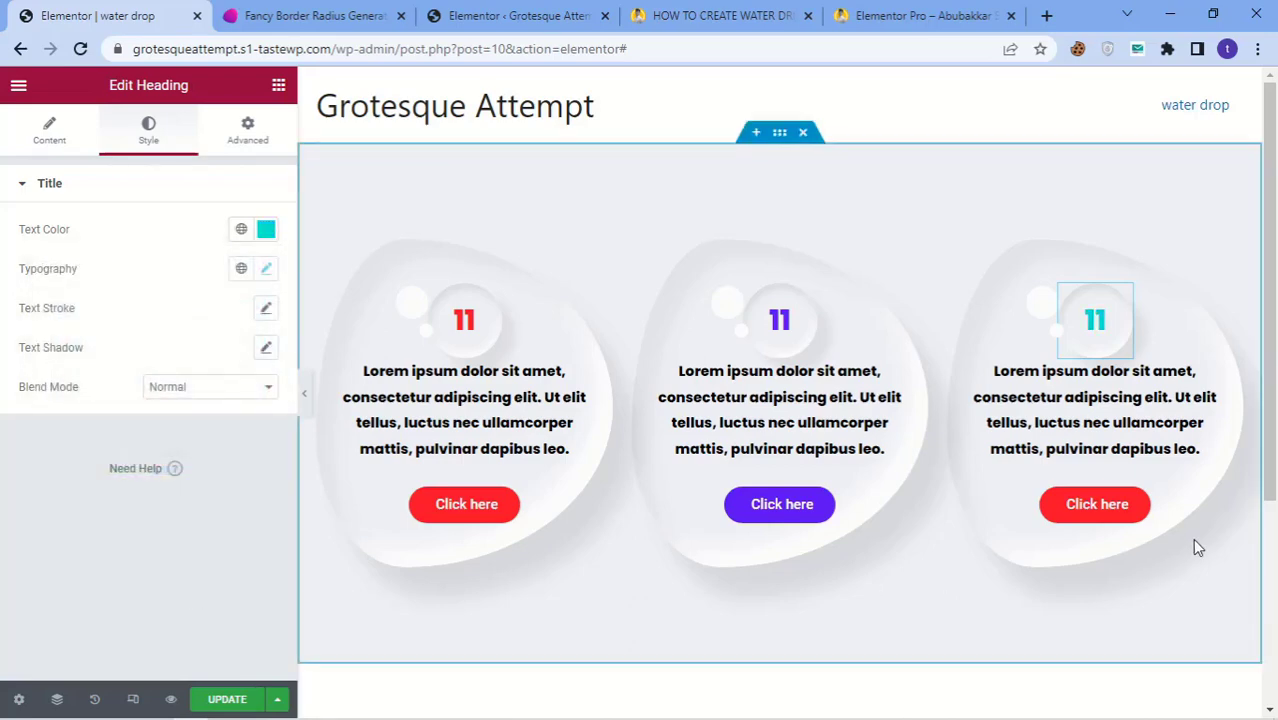
Give the third card's button the same turquoise background as its number heading and preview the cards without the editing panel.
left_click(1136, 504)
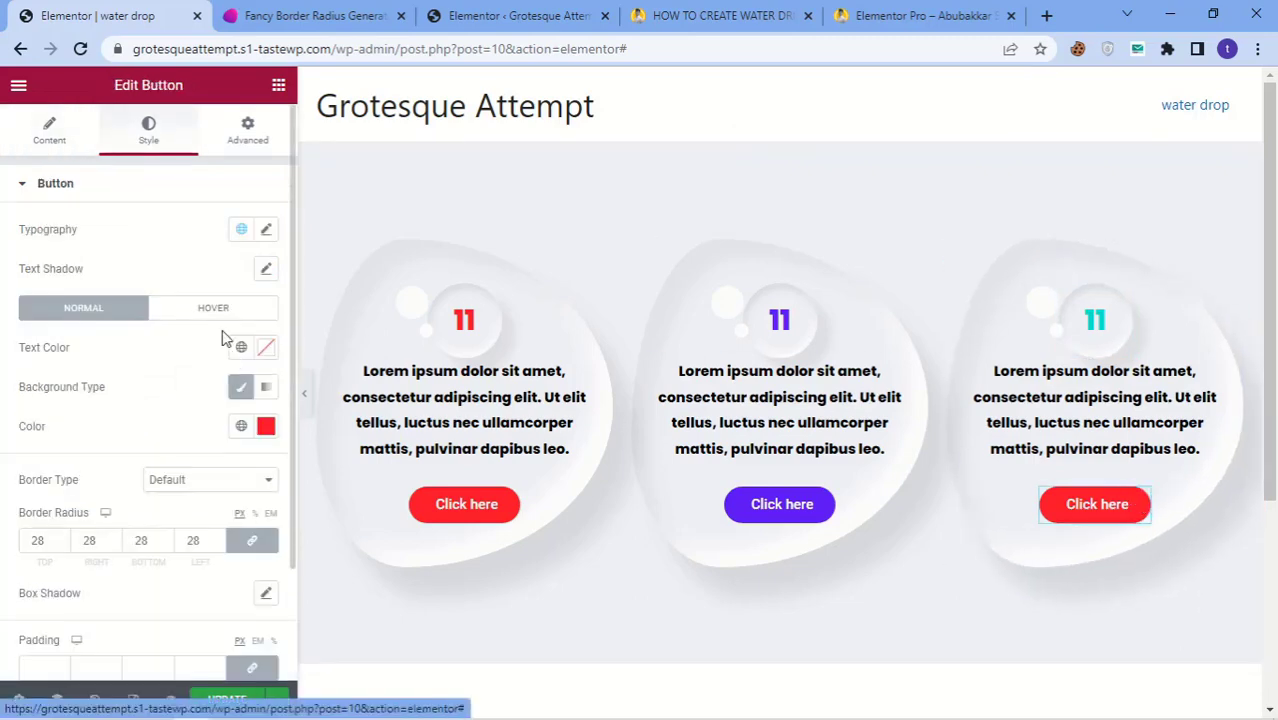
left_click(264, 430)
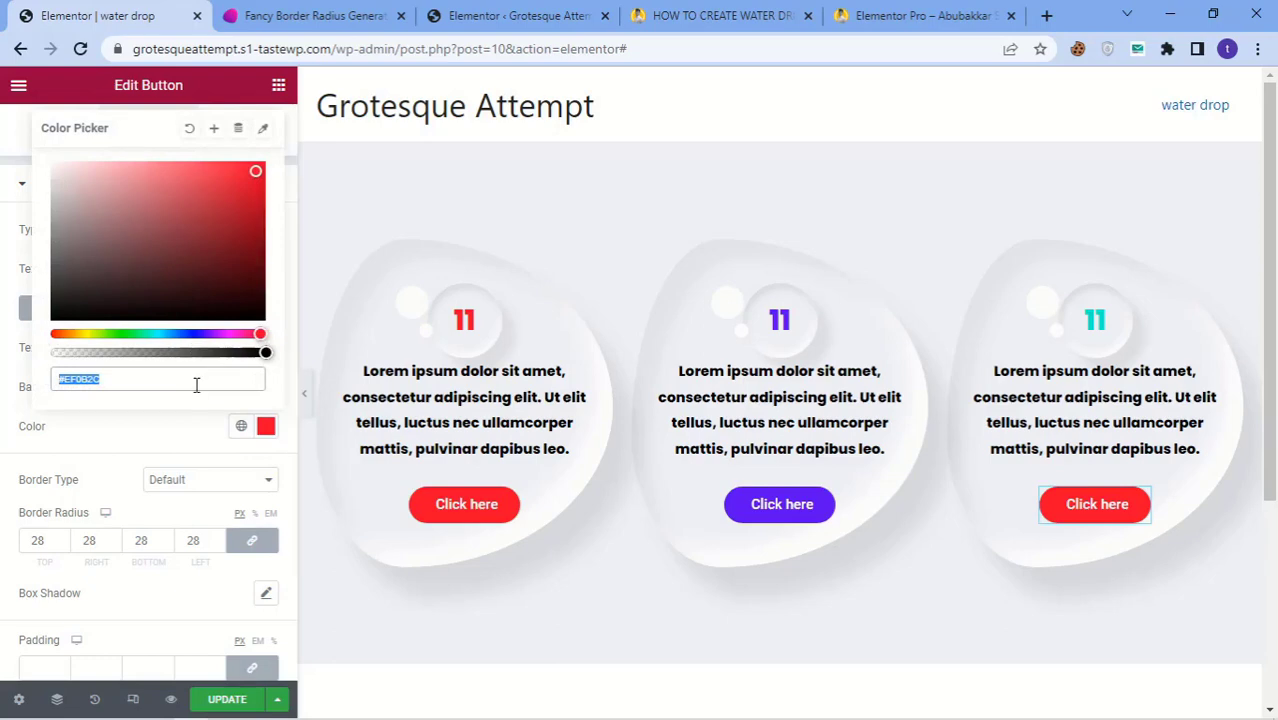
left_click(163, 436)
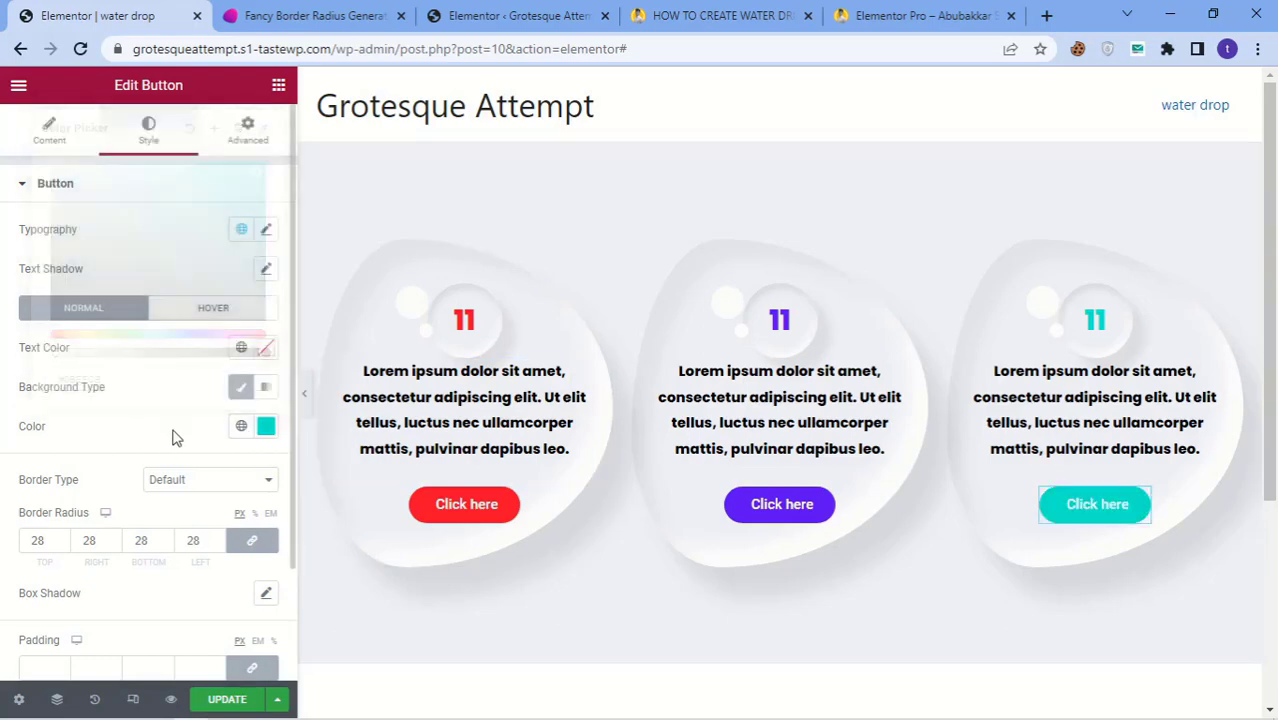
left_click(304, 398)
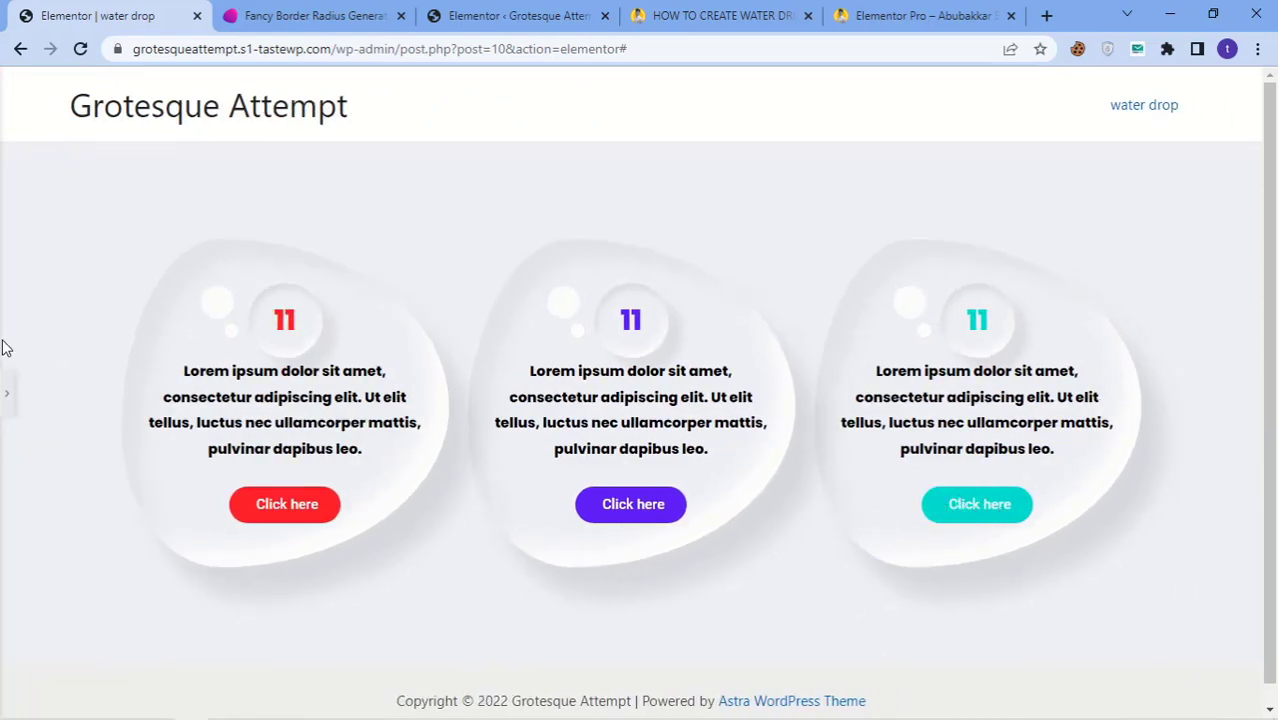
Switch to the tablet layout and set the Z-Index of the first card's number heading to 2.
left_click(11, 393)
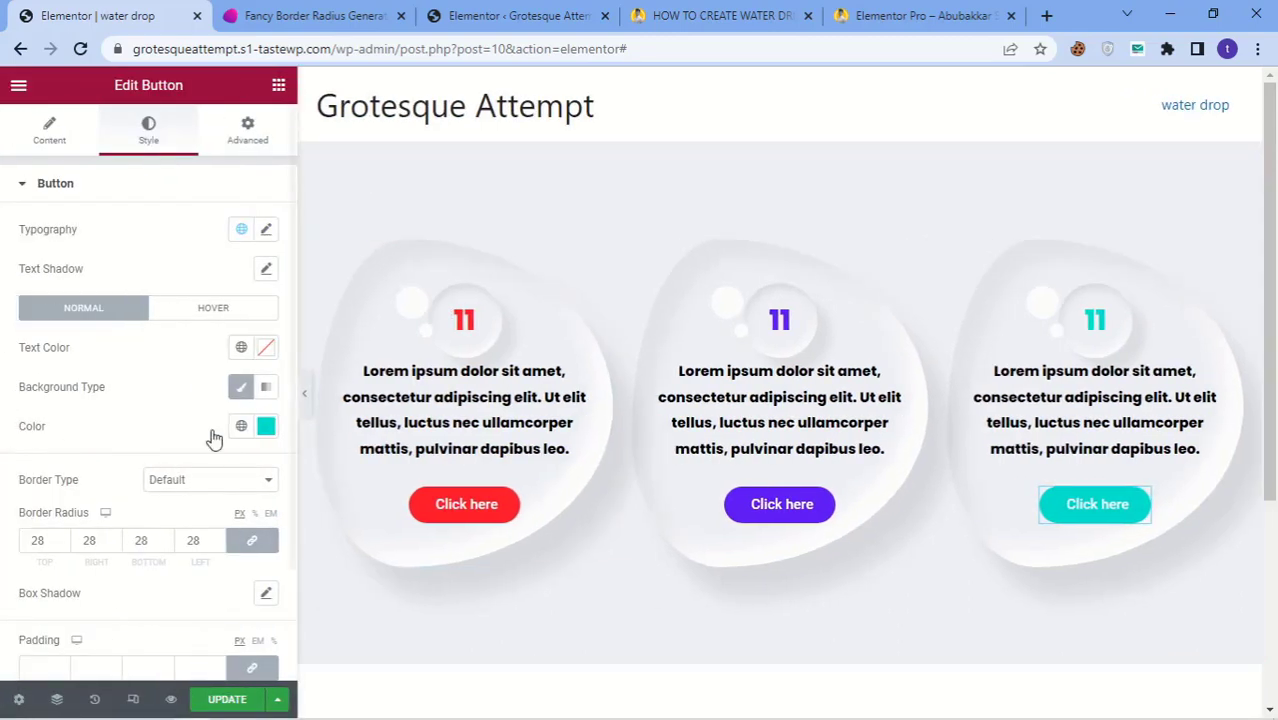
left_click(133, 702)
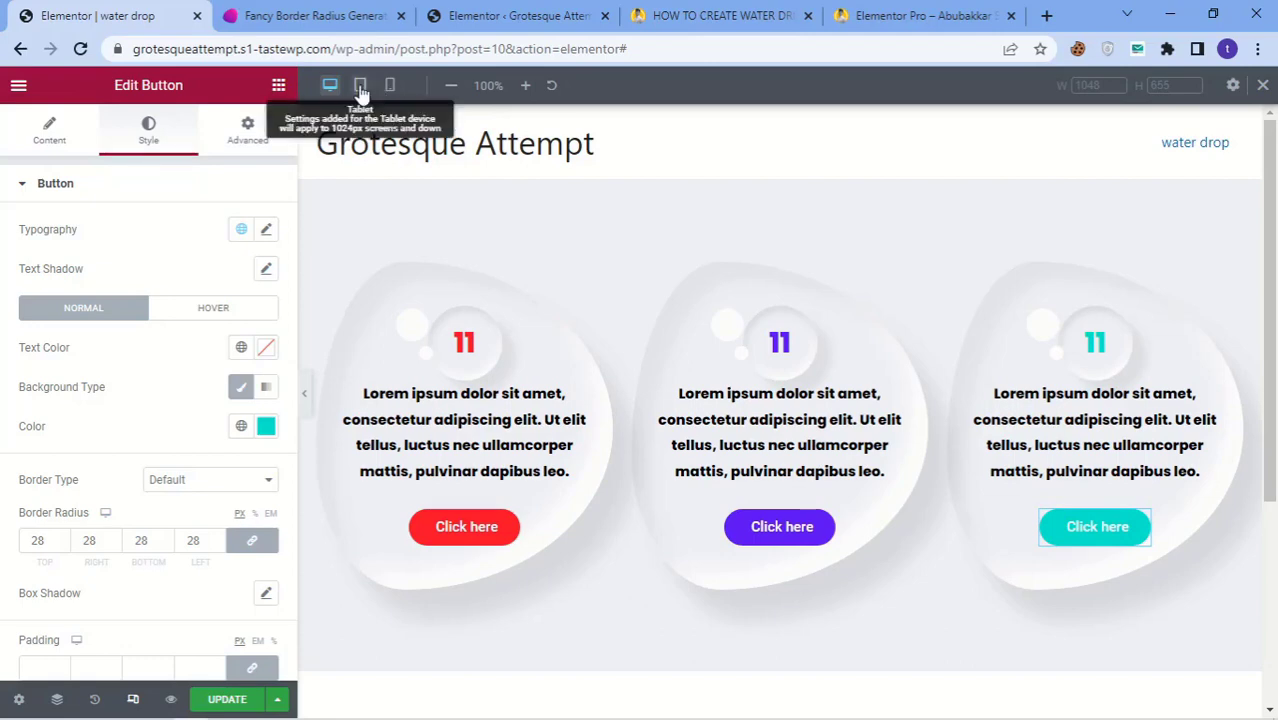
left_click(361, 87)
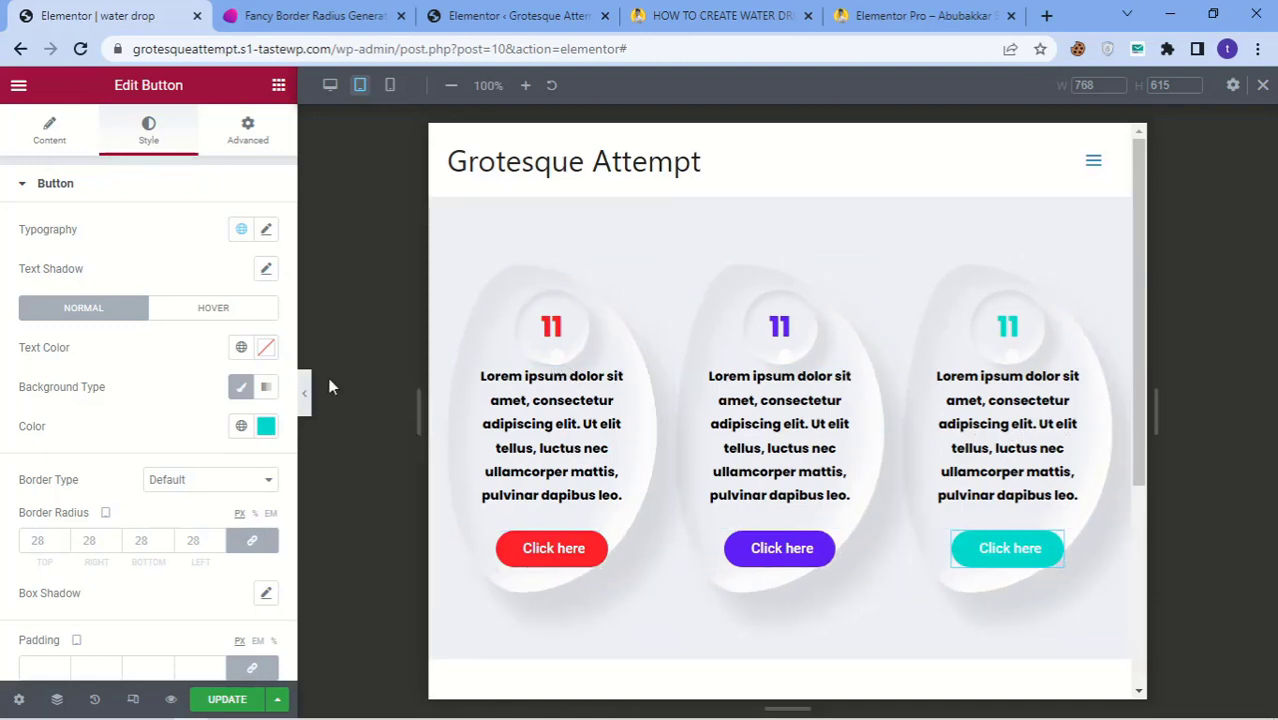
left_click(331, 87)
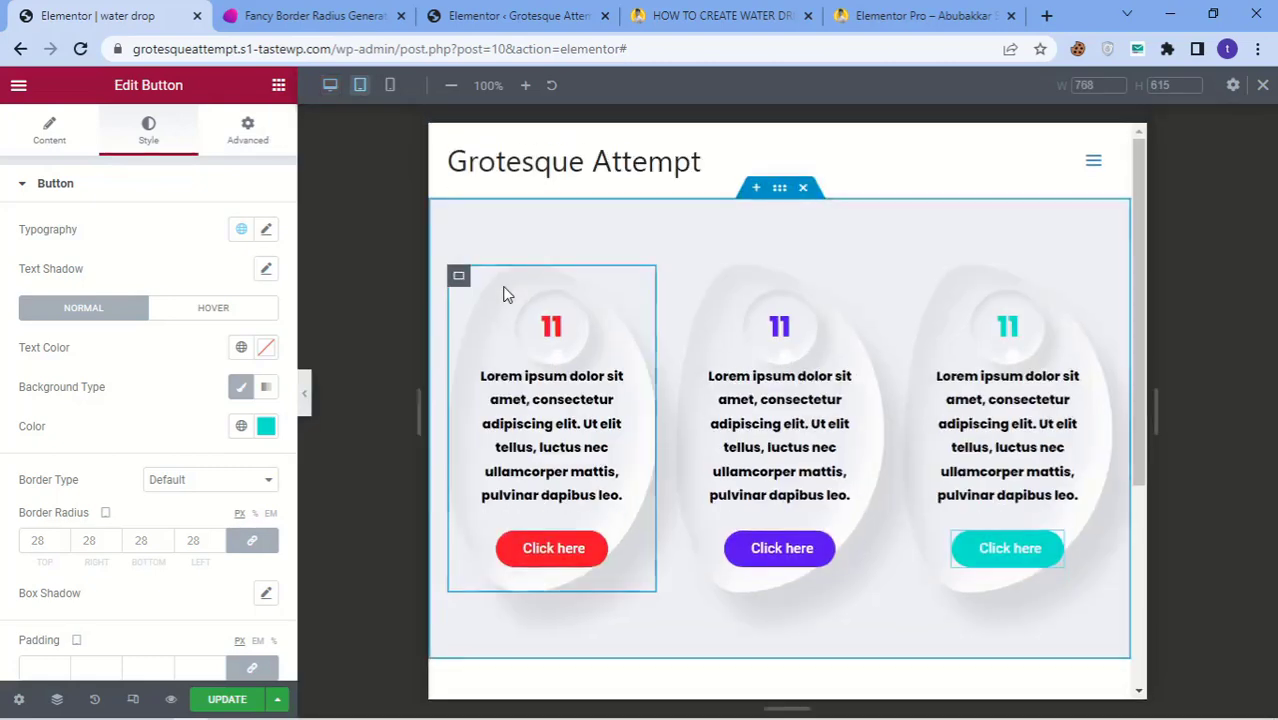
left_click(578, 308)
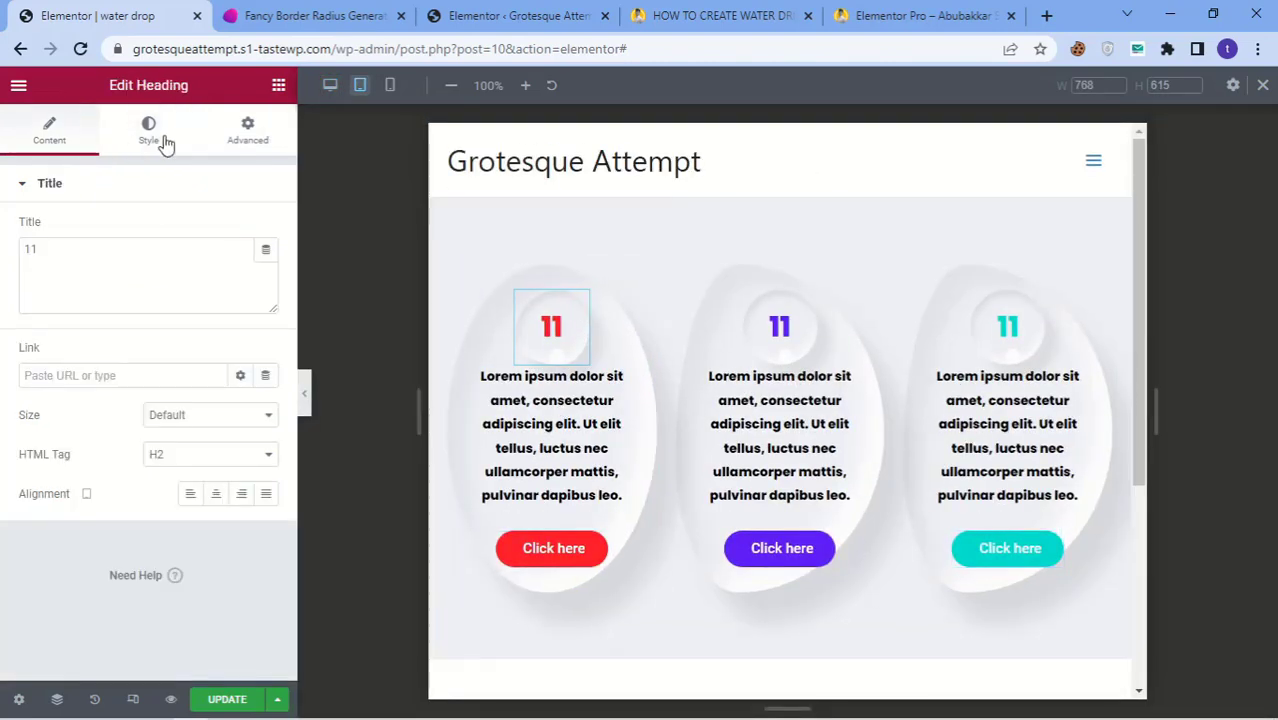
scroll(185, 483, "down", 2)
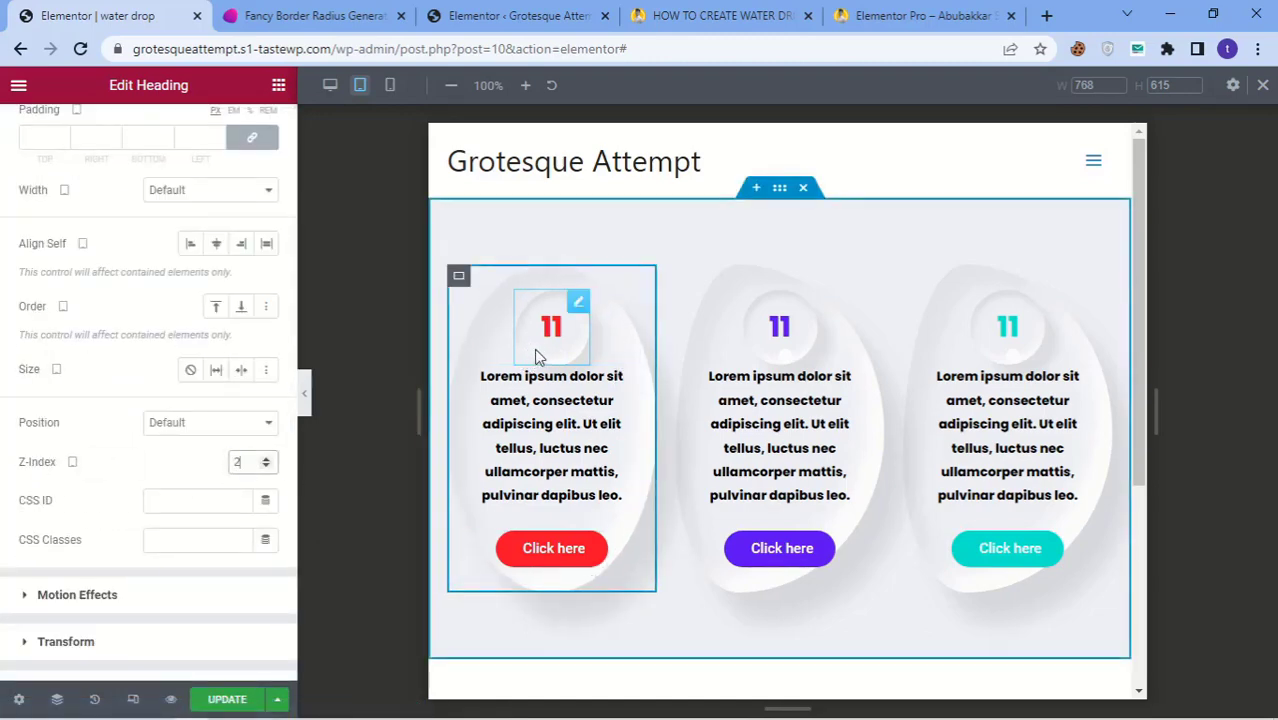
Set the tablet Z-Index of the middle card's number heading to 2.
left_click(808, 308)
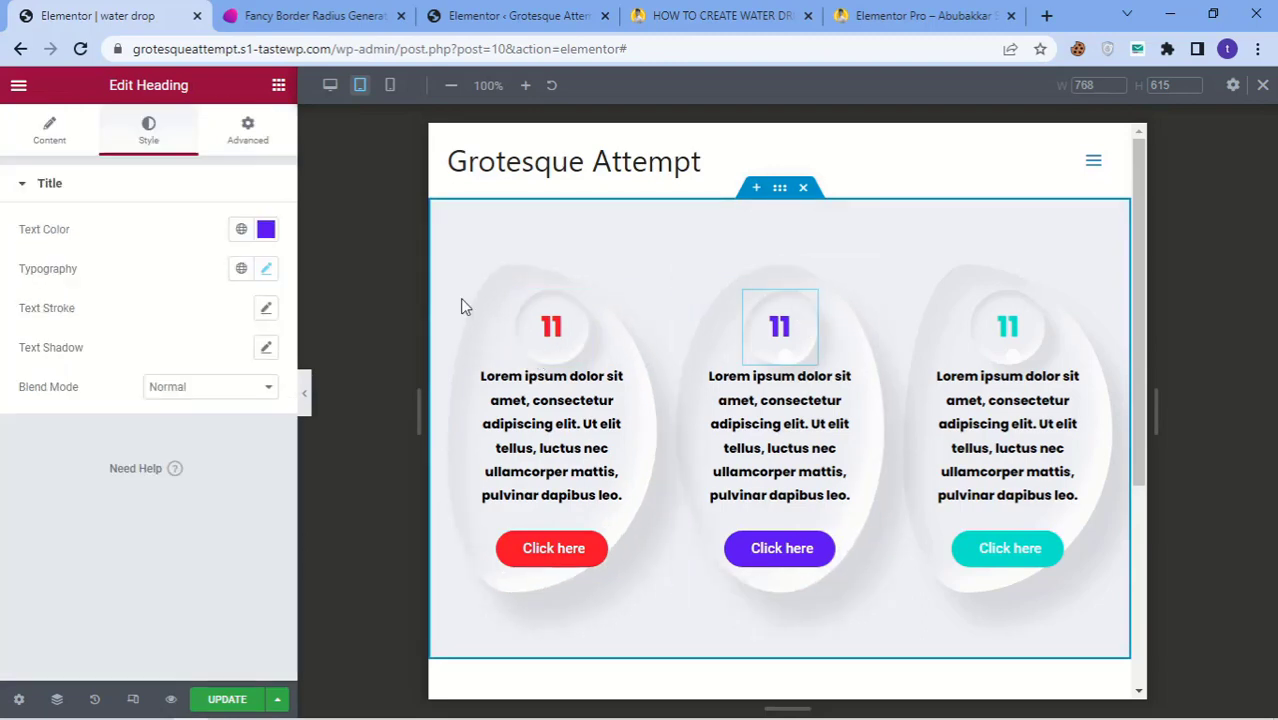
left_click(247, 130)
scroll(177, 540, "down", 3)
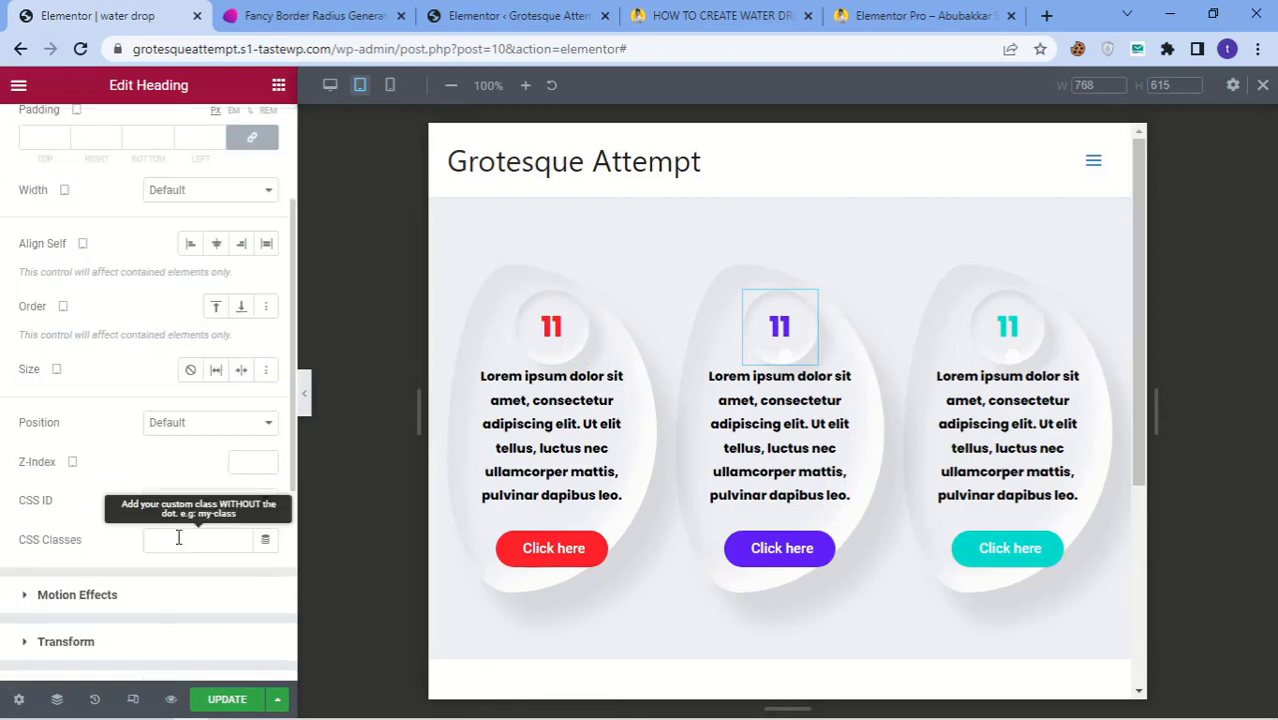
left_click(258, 465)
type("2")
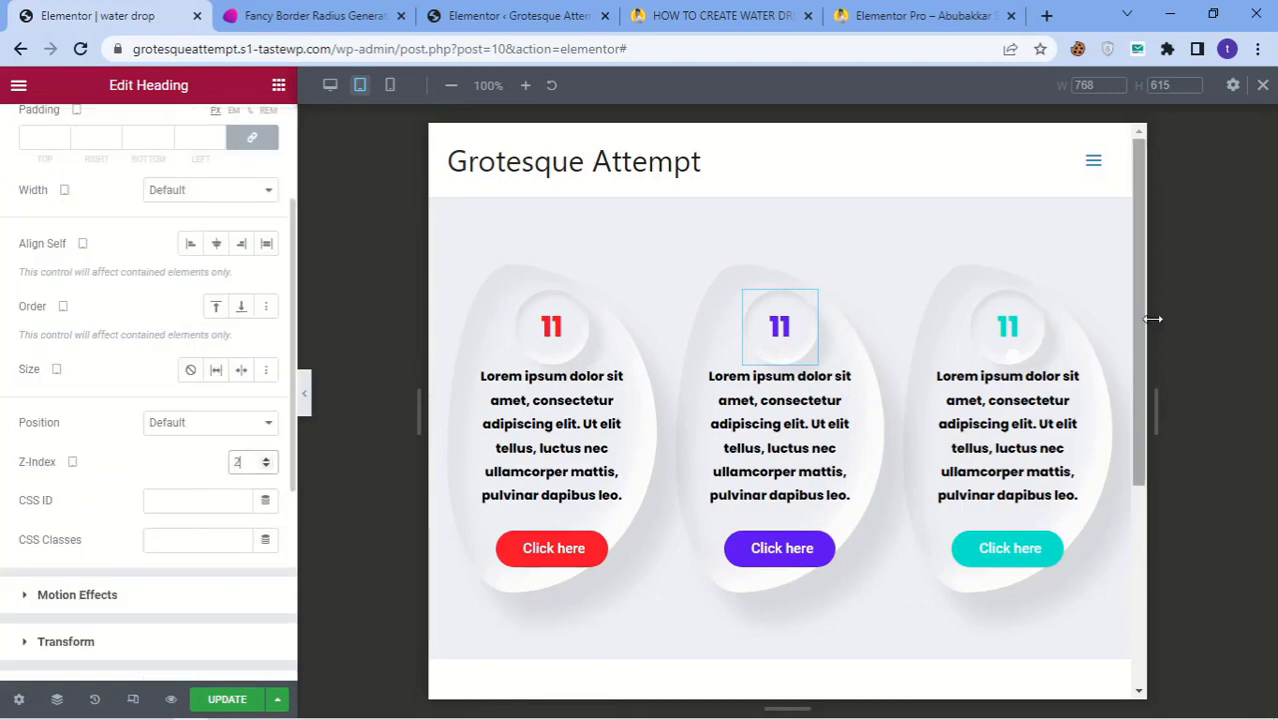
Set the tablet Z-Index of the third card's number heading to 2.
left_click(1035, 304)
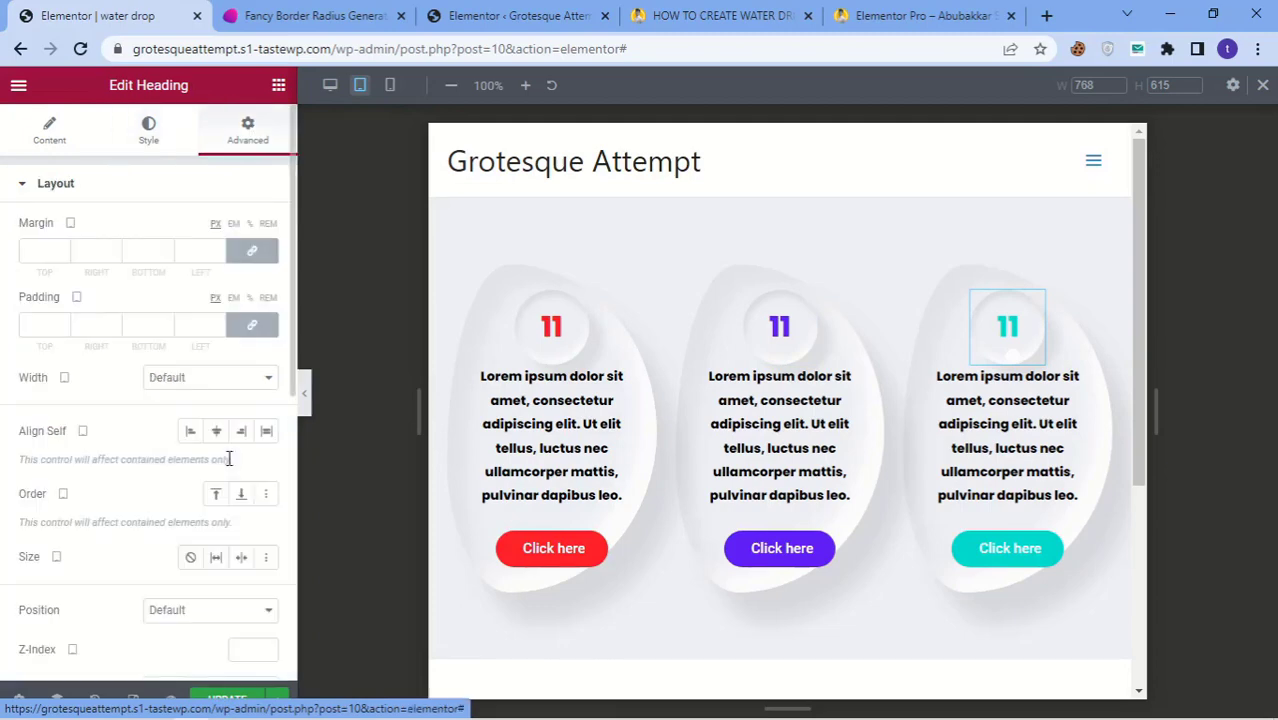
scroll(229, 458, "down", 3)
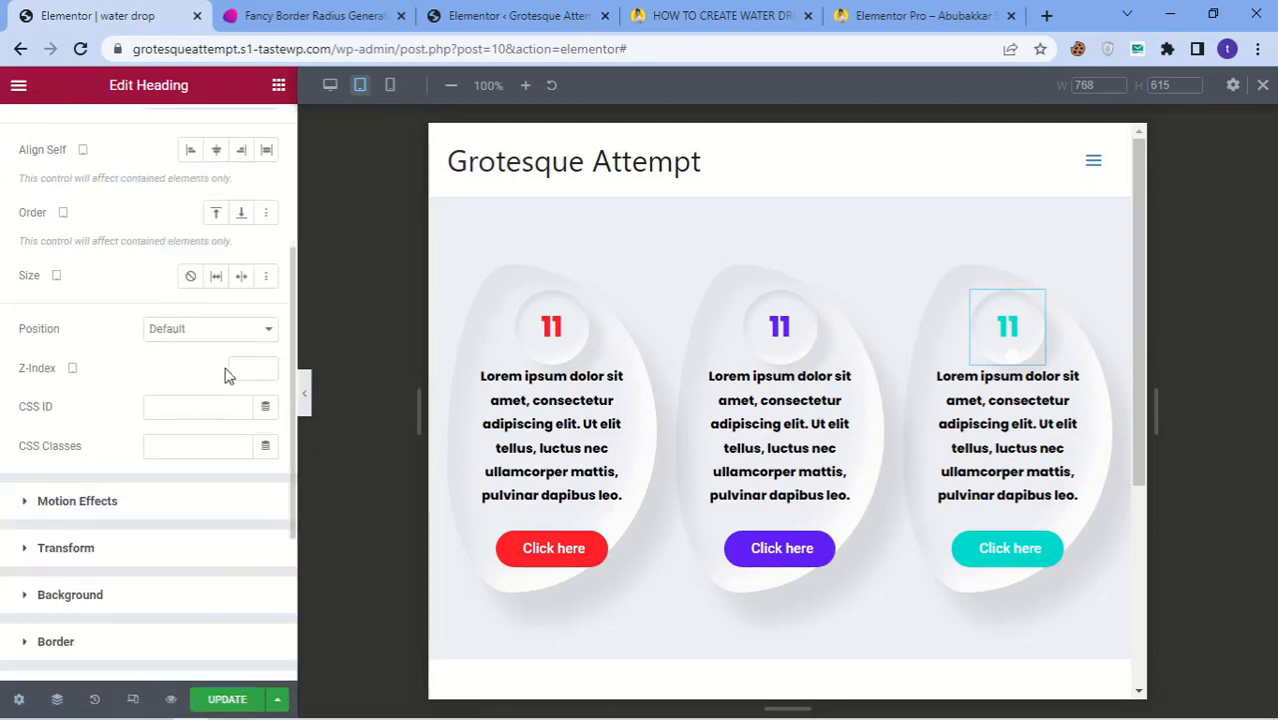
left_click(239, 368)
type("2")
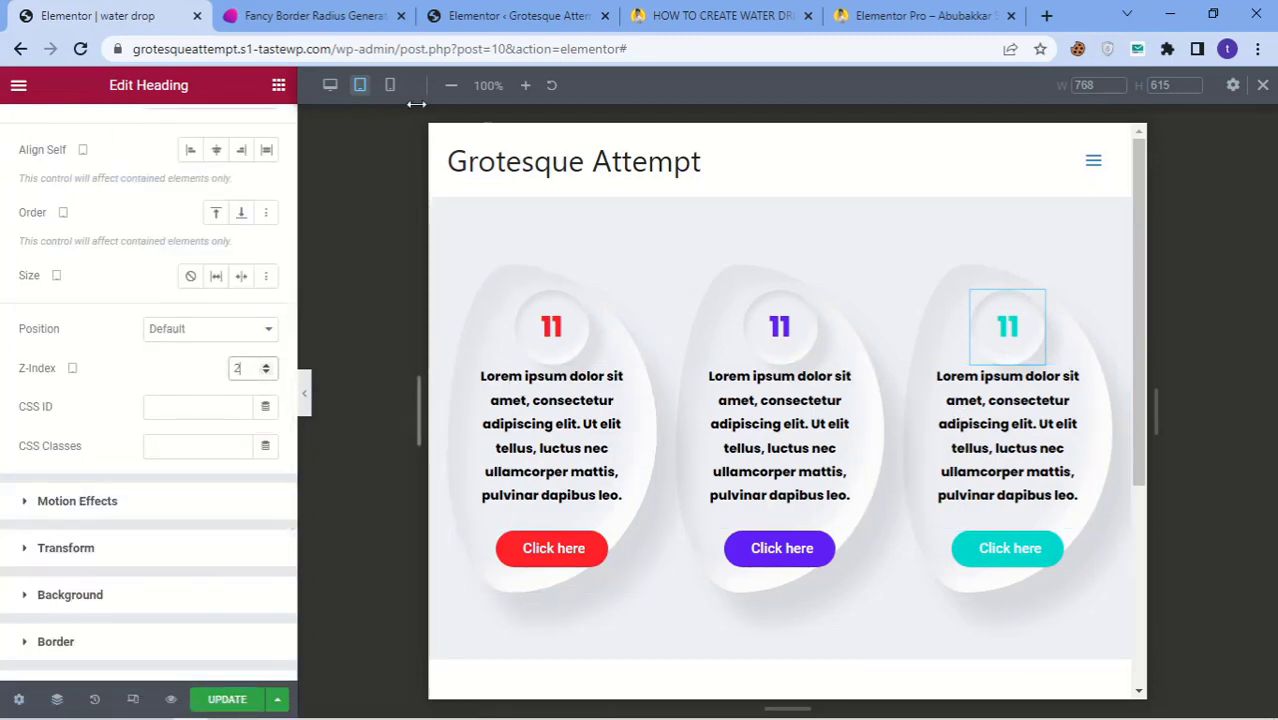
Check the stacked cards in the mobile layout and return to the desktop layout.
left_click(391, 88)
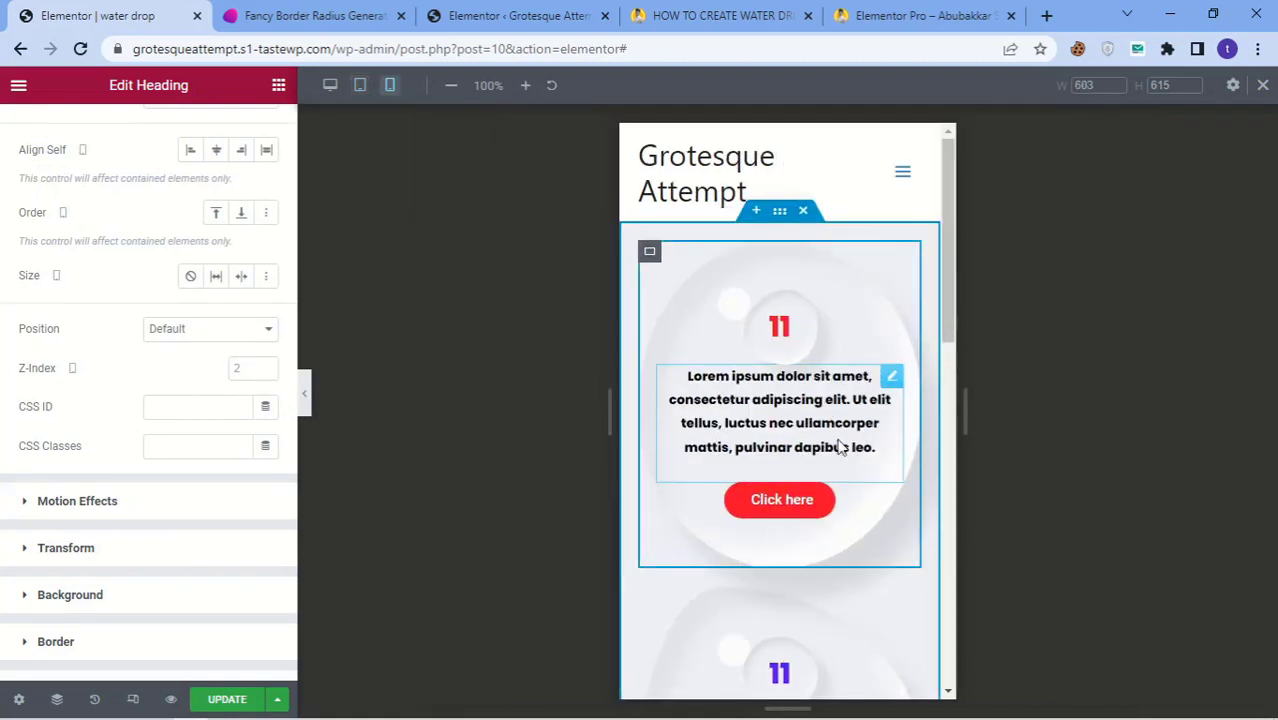
scroll(845, 465, "down", 6)
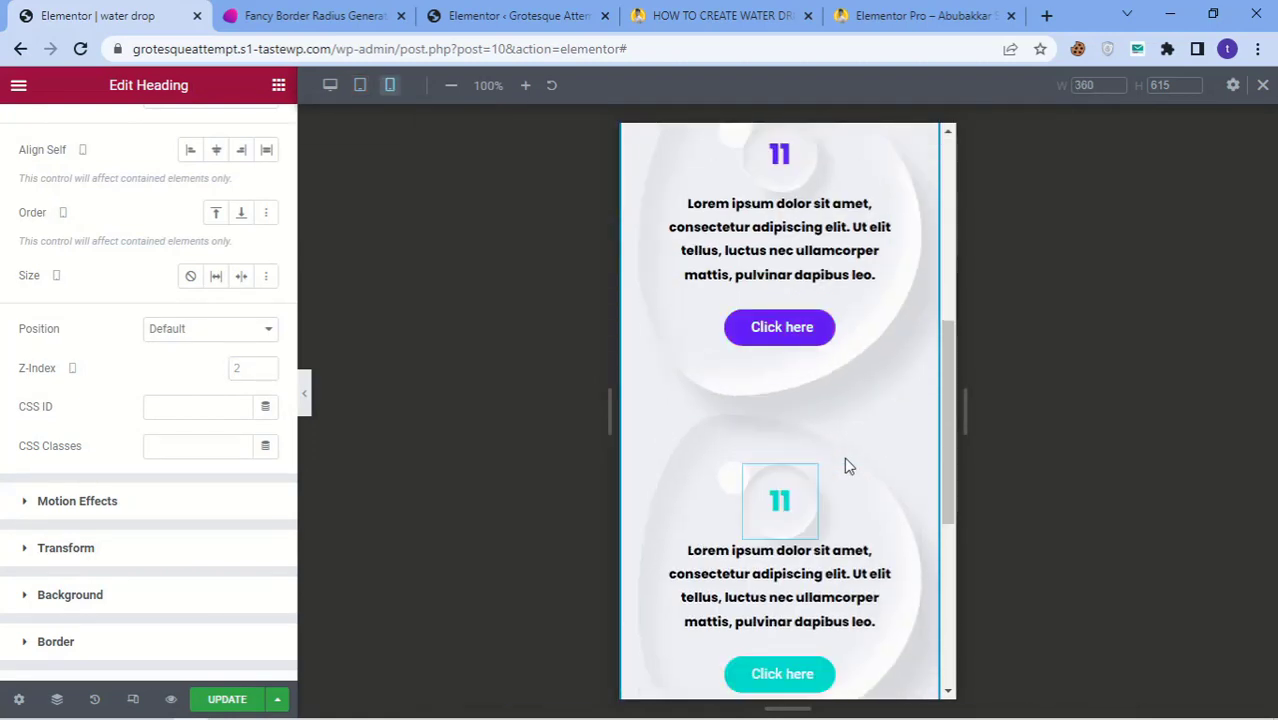
scroll(845, 465, "up", 10)
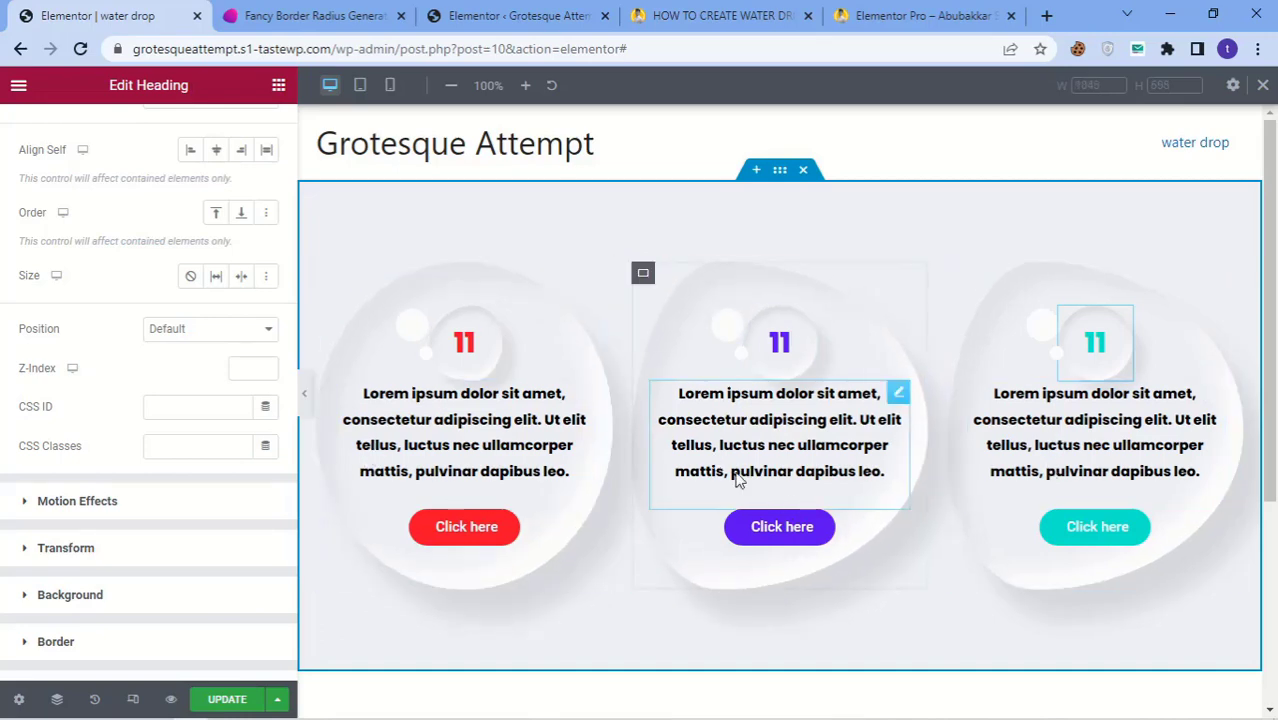
Preview the three cards and their hover shape effect on desktop with the editing panel hidden.
left_click(304, 394)
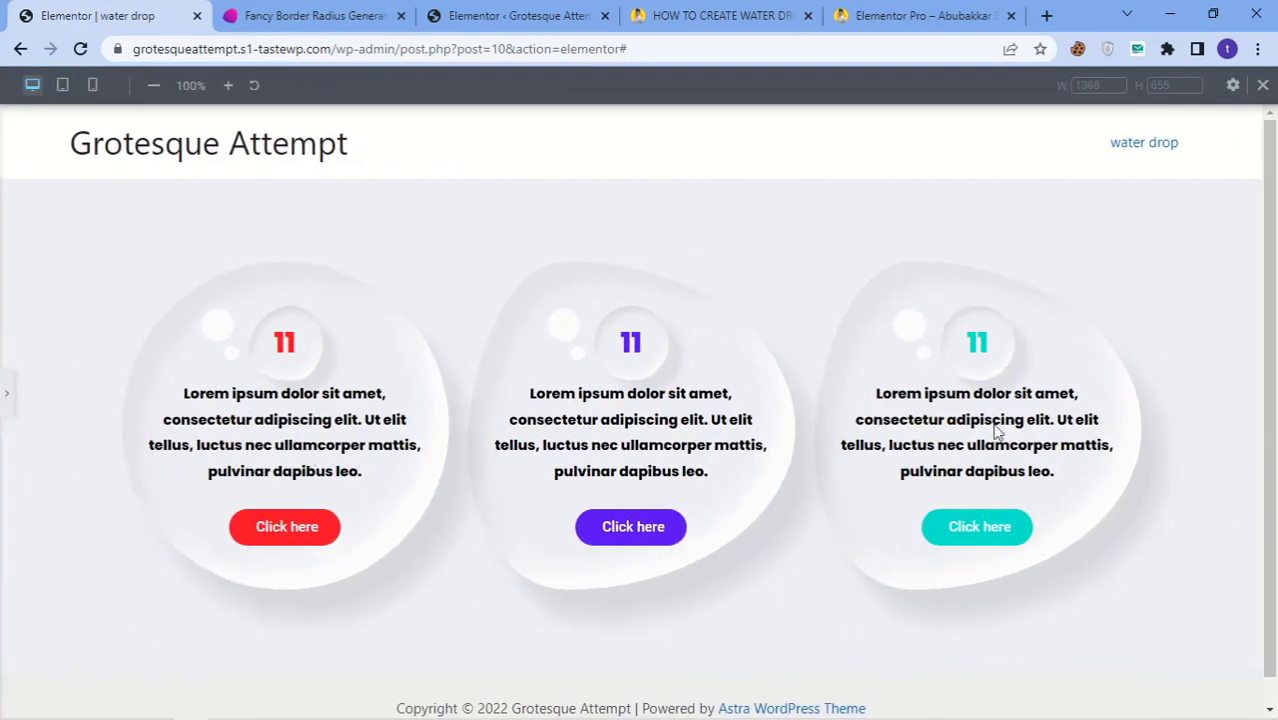
left_click(8, 395)
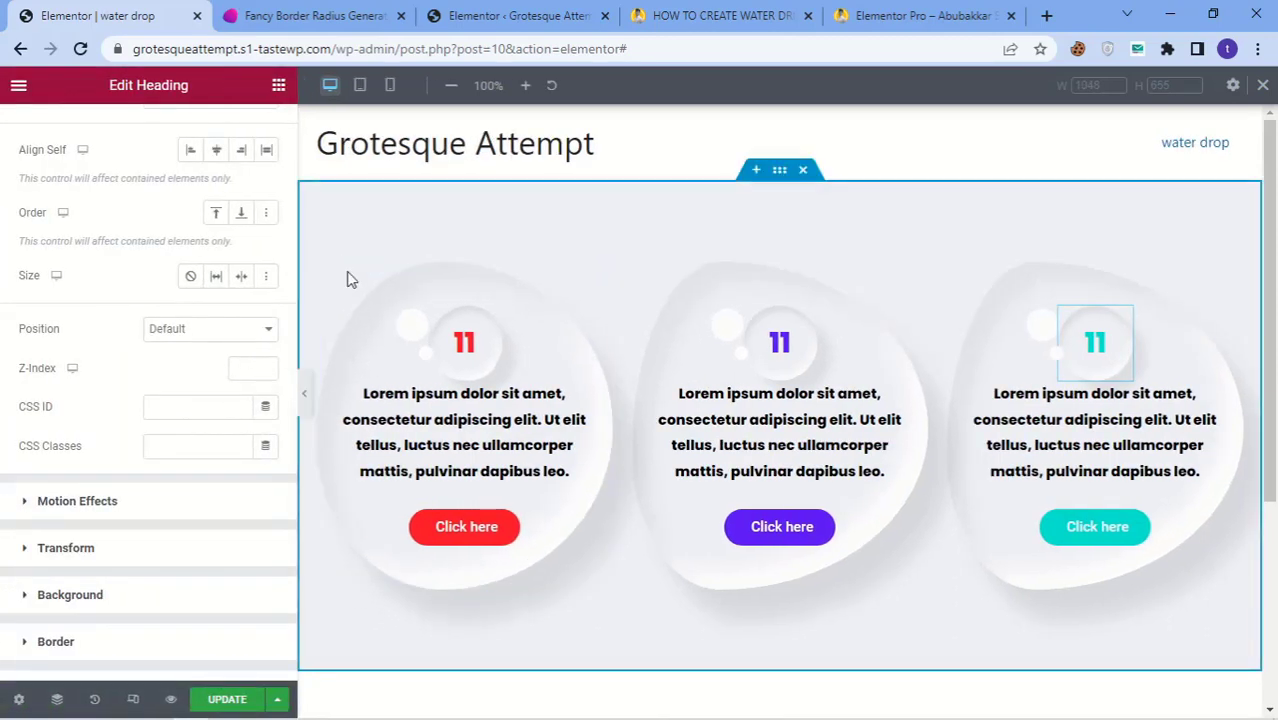
left_click(304, 395)
scroll(388, 396, "down", 1)
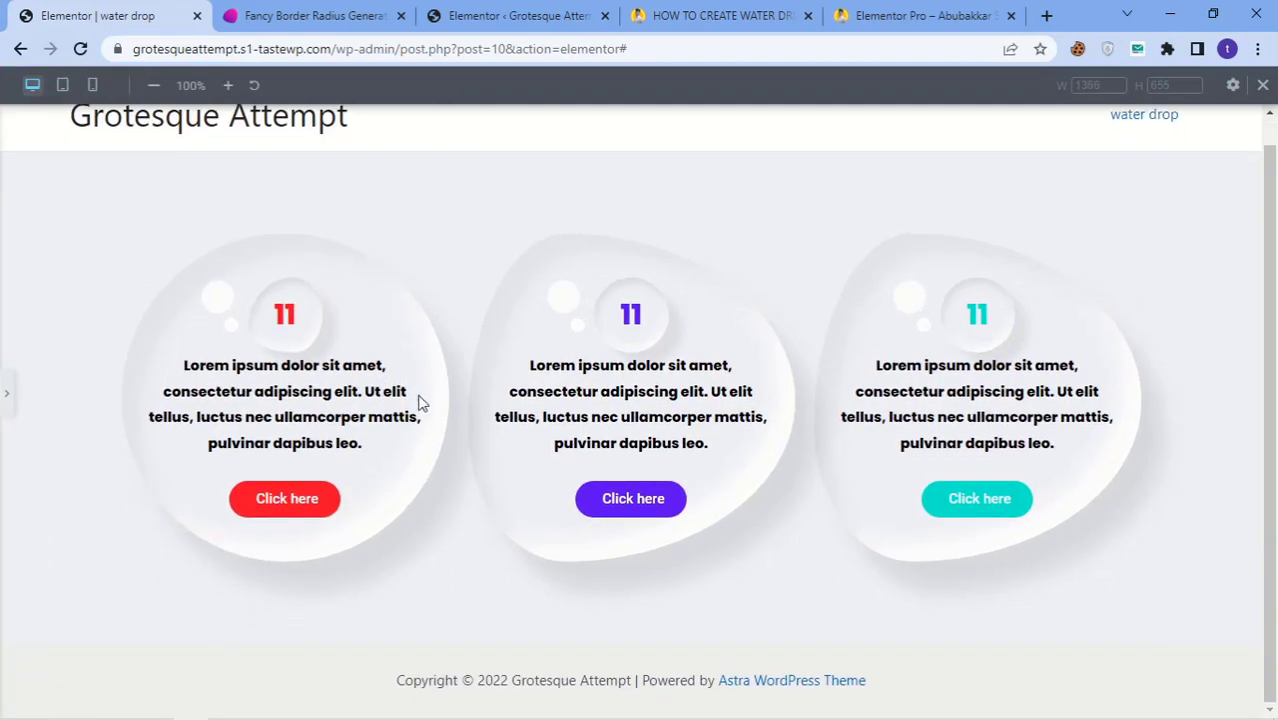
Switch to the water drop cards tutorial article and review its important links and step-by-step guide.
left_click(705, 15)
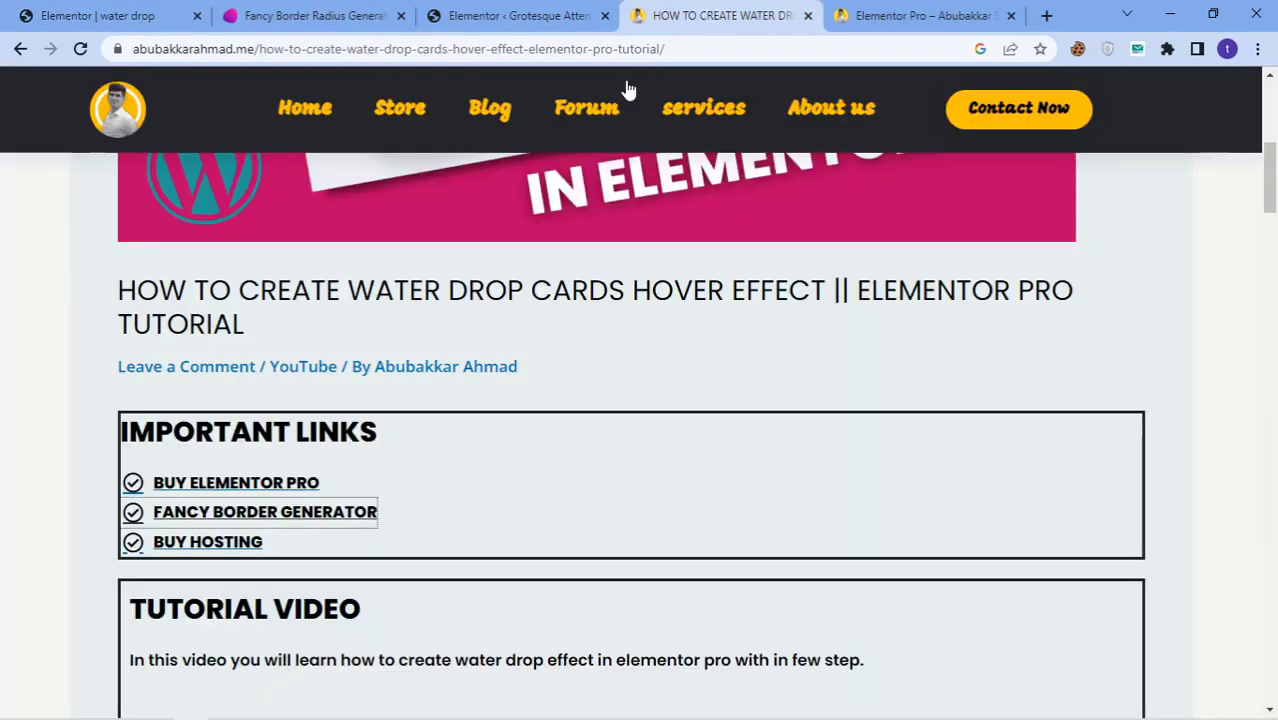
left_click(320, 511)
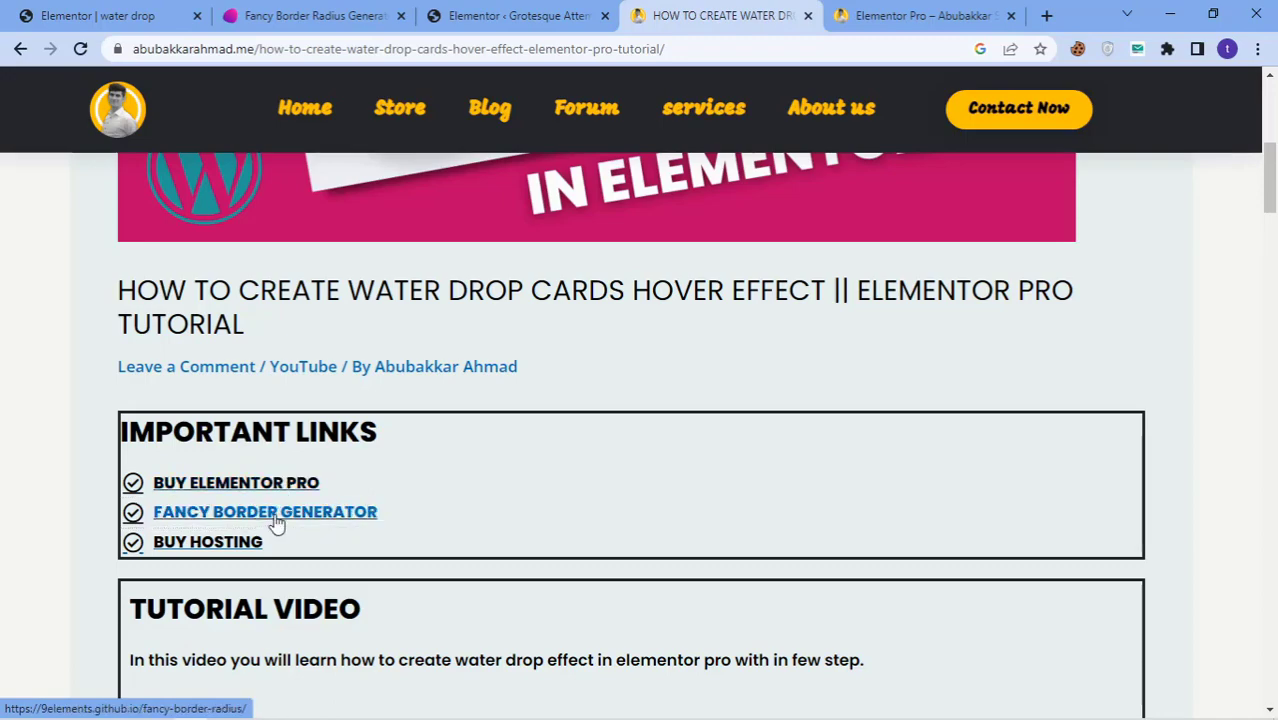
scroll(416, 445, "up", 5)
scroll(418, 447, "down", 15)
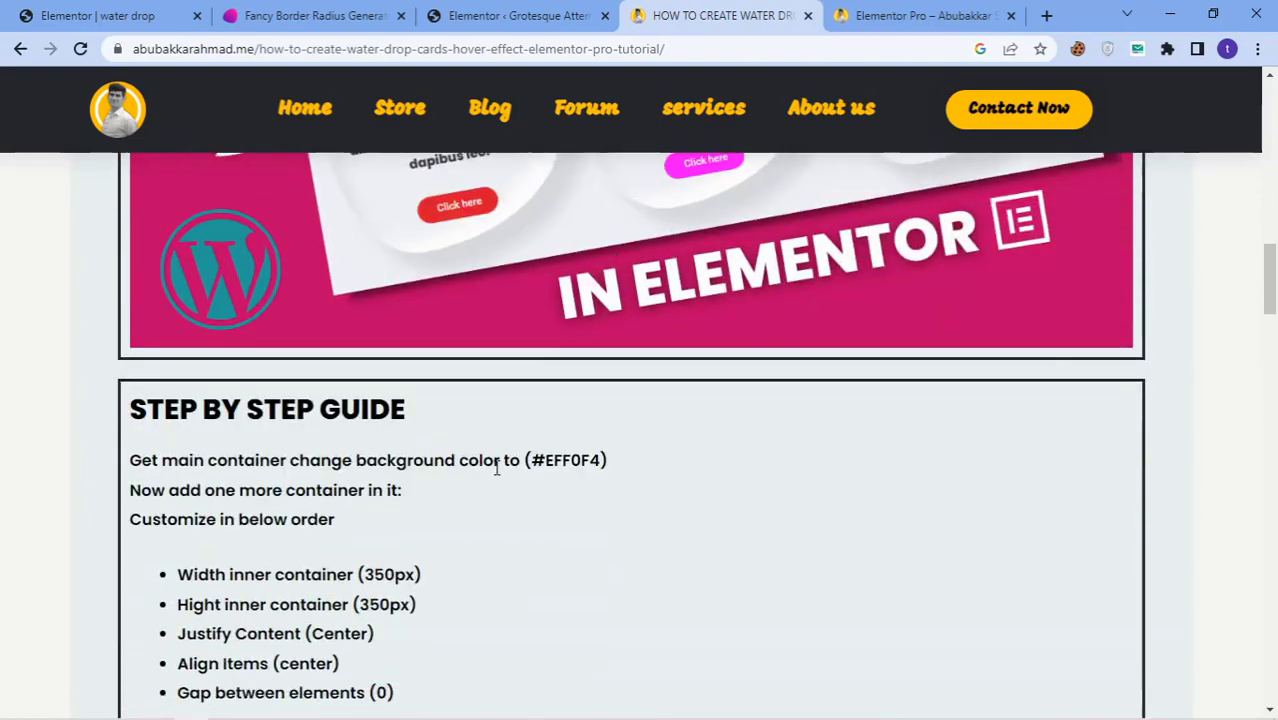
scroll(504, 430, "down", 10)
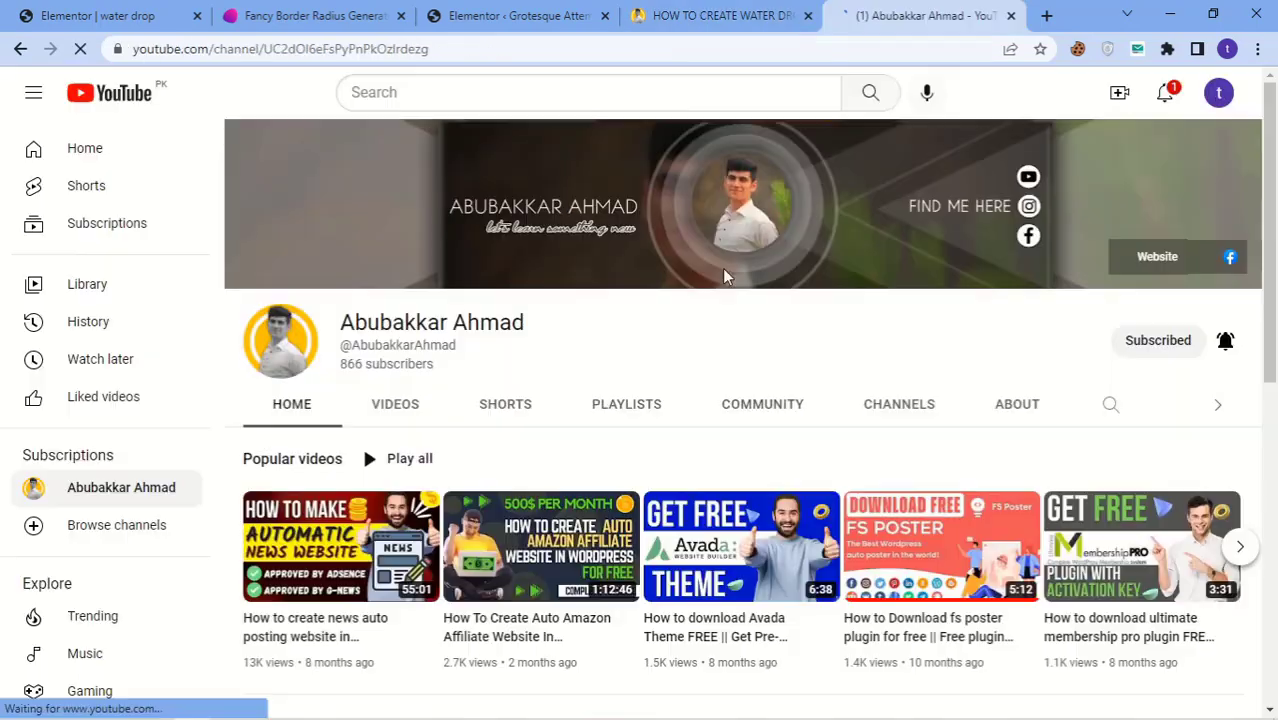
scroll(509, 281, "down", 1)
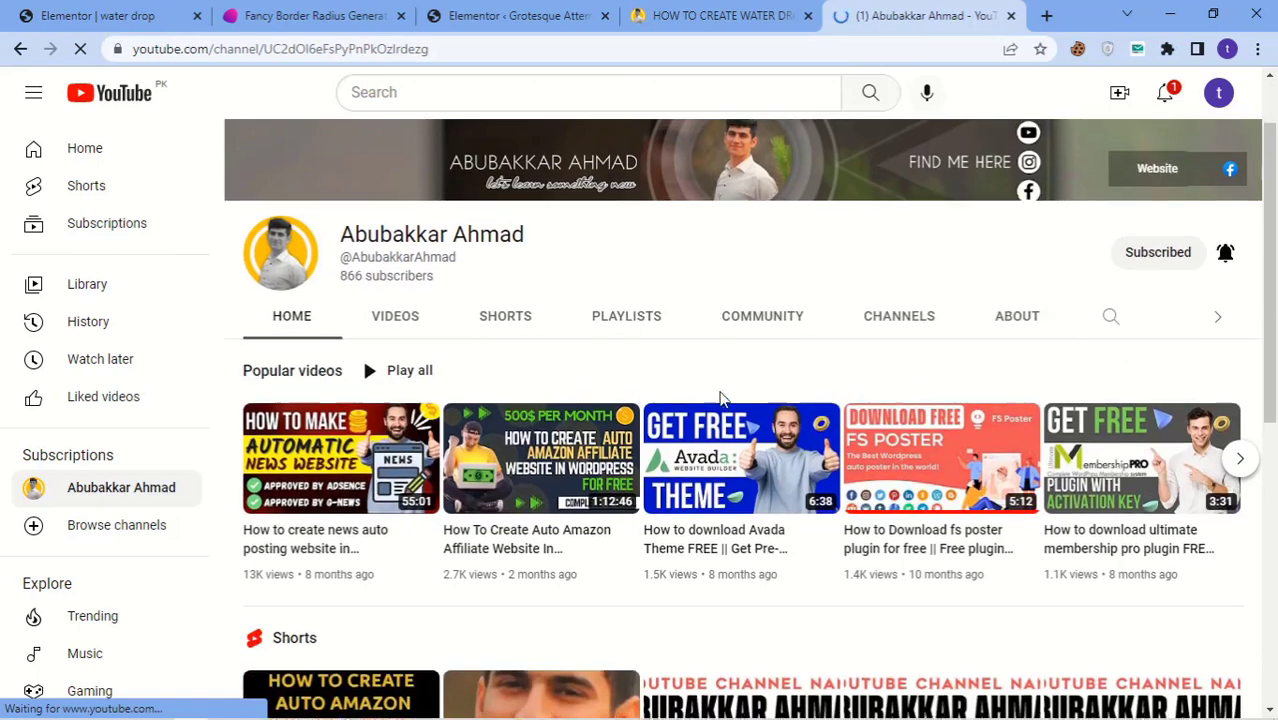
scroll(722, 399, "up", 1)
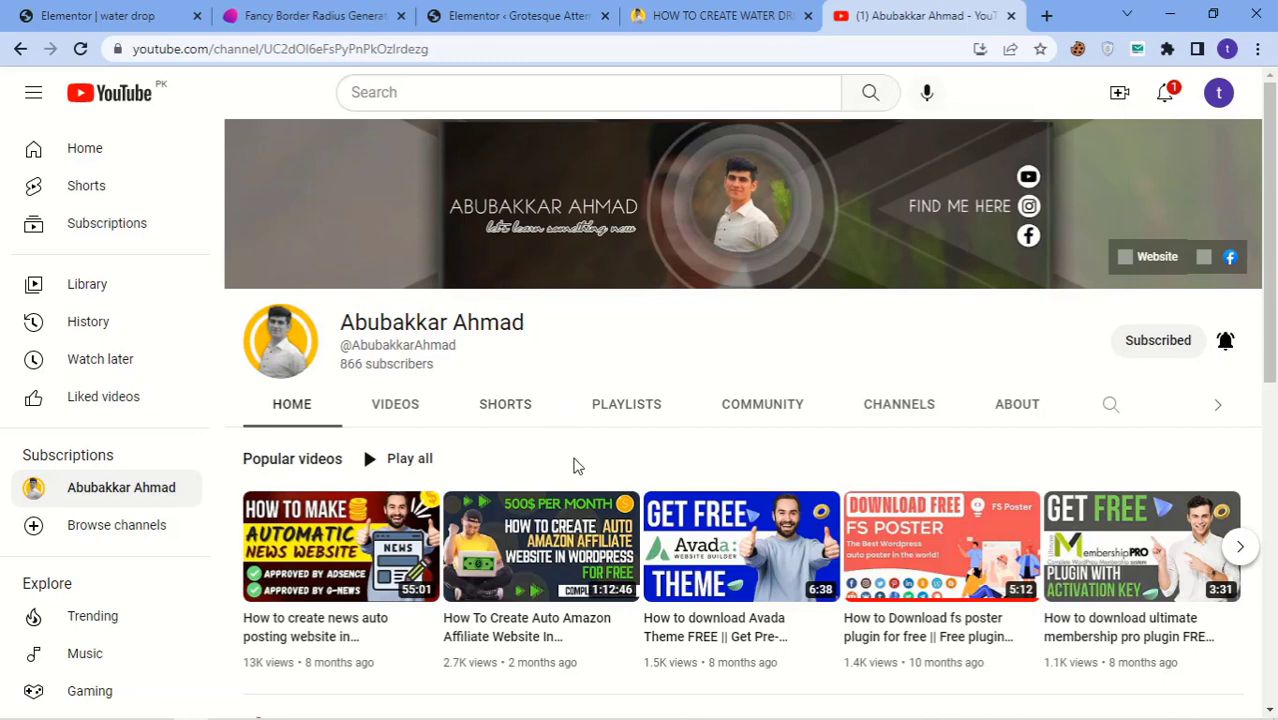
scroll(583, 483, "down", 3)
scroll(583, 483, "up", 3)
scroll(593, 455, "down", 3)
scroll(593, 455, "up", 3)
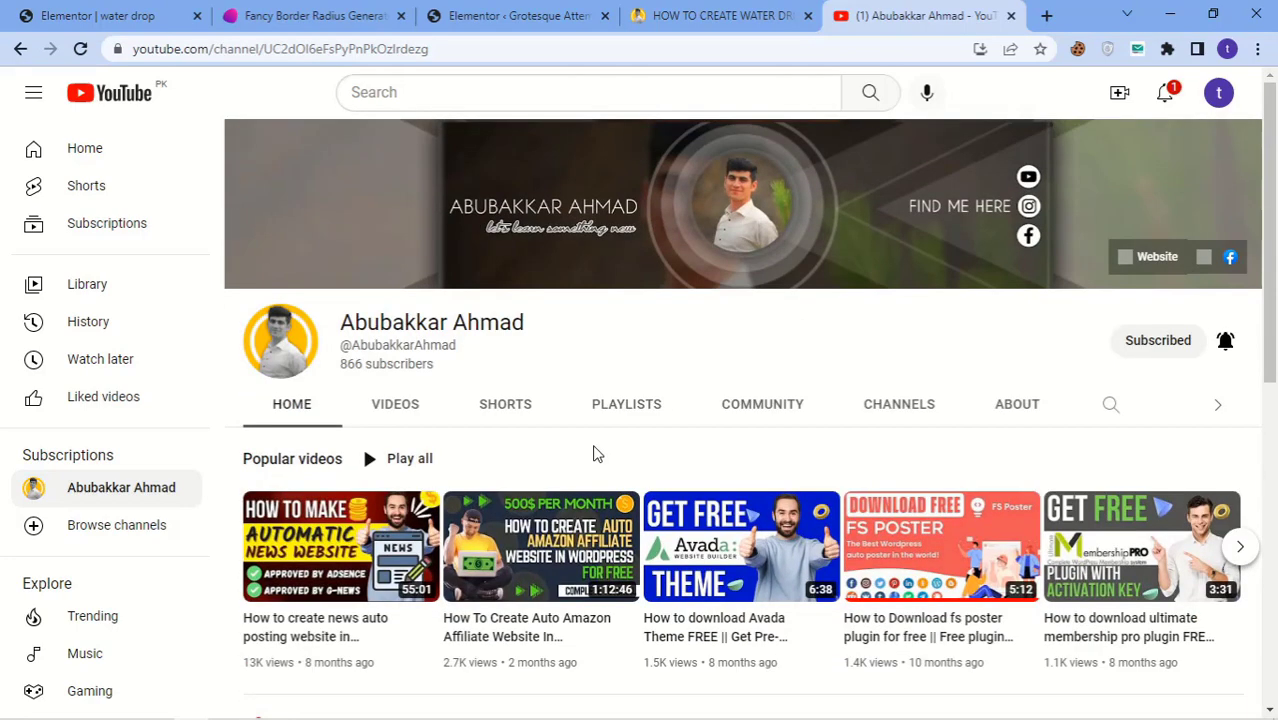